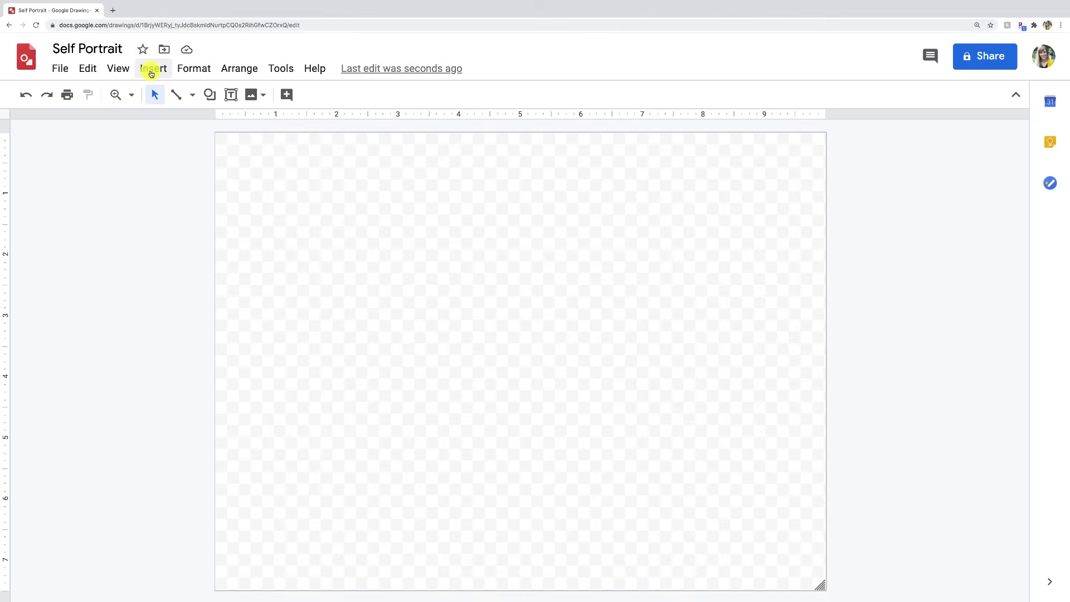
Step: Insert the portrait photo as an image in the blank drawing
left_click(151, 71)
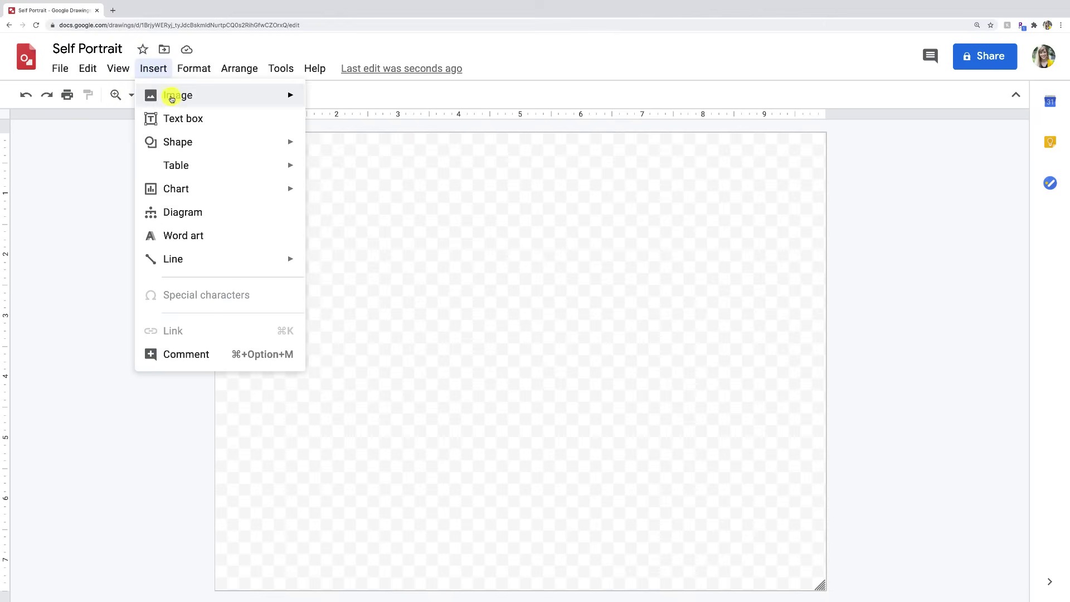
mouse_move(227, 98)
left_click(394, 102)
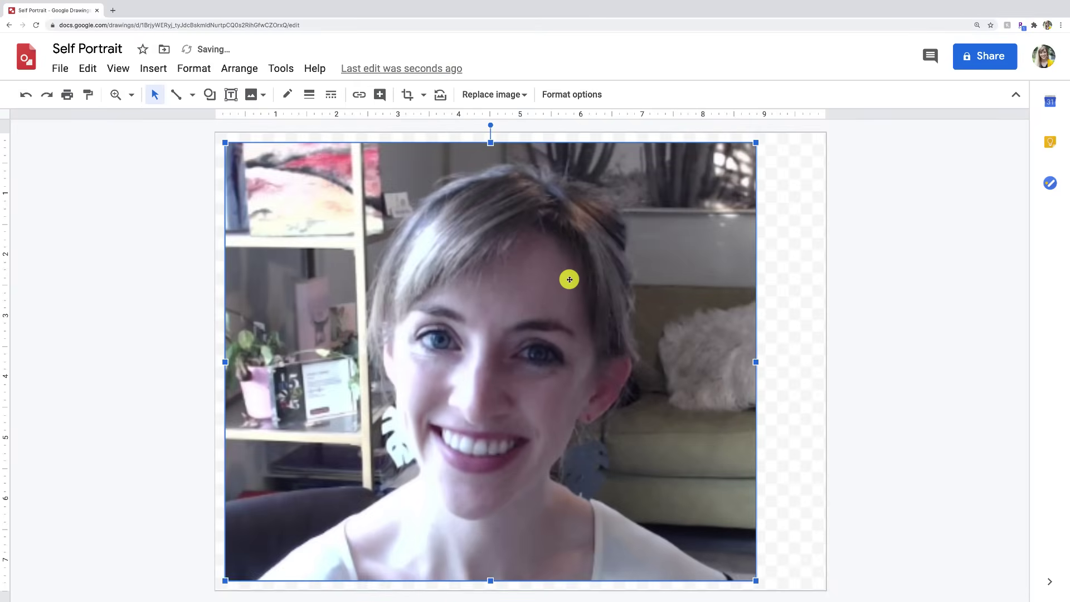
Step: Centre the portrait photo on the canvas and enlarge it to fill the full canvas height
left_click_drag(569, 280, 596, 282)
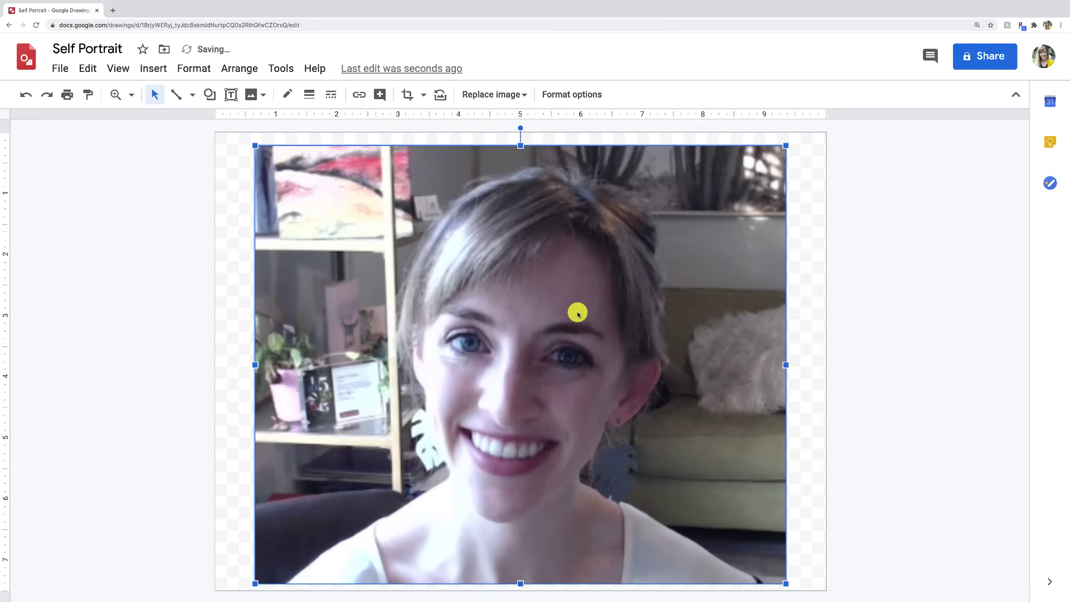
left_click_drag(785, 145, 802, 139)
left_click_drag(254, 583, 245, 591)
left_click(882, 351)
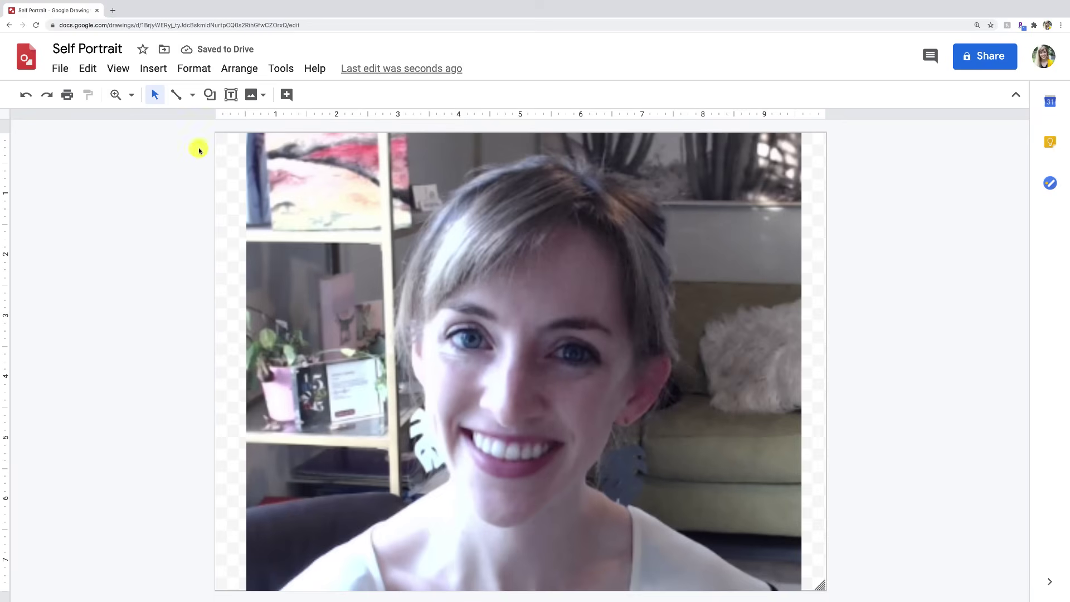
Step: Trace the face outline with the Curve tool, from the hair parting down around the chin and back, as a closed shape
left_click(190, 97)
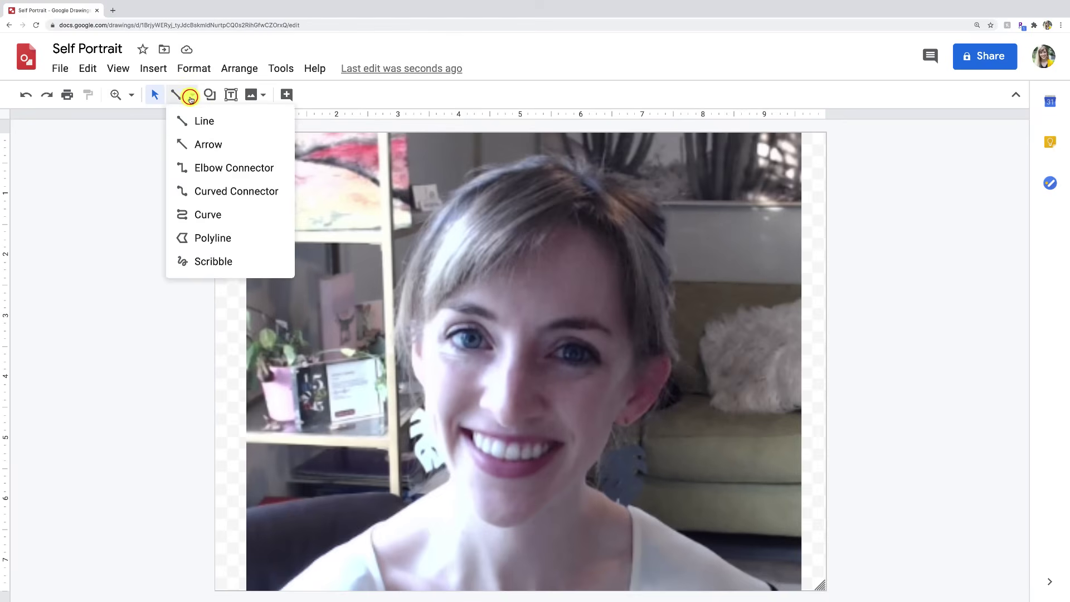
left_click(201, 217)
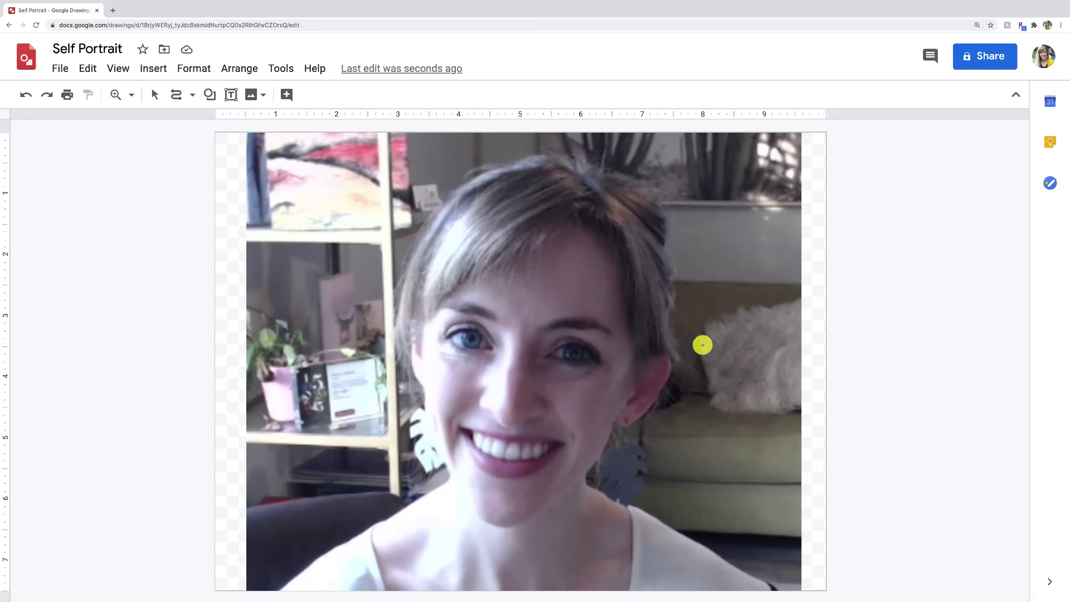
left_click(154, 95)
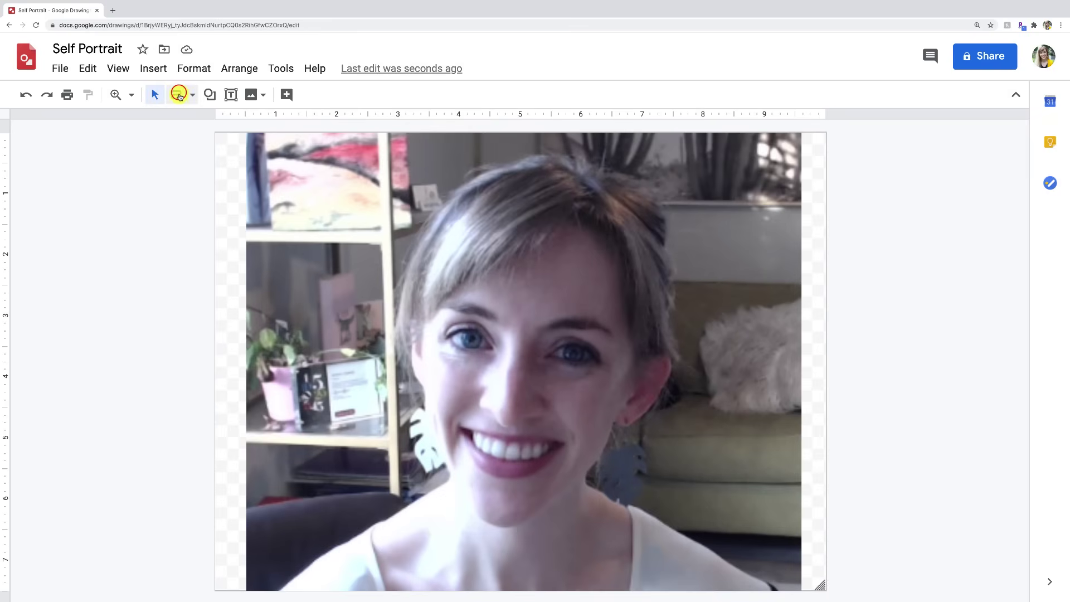
left_click(178, 94)
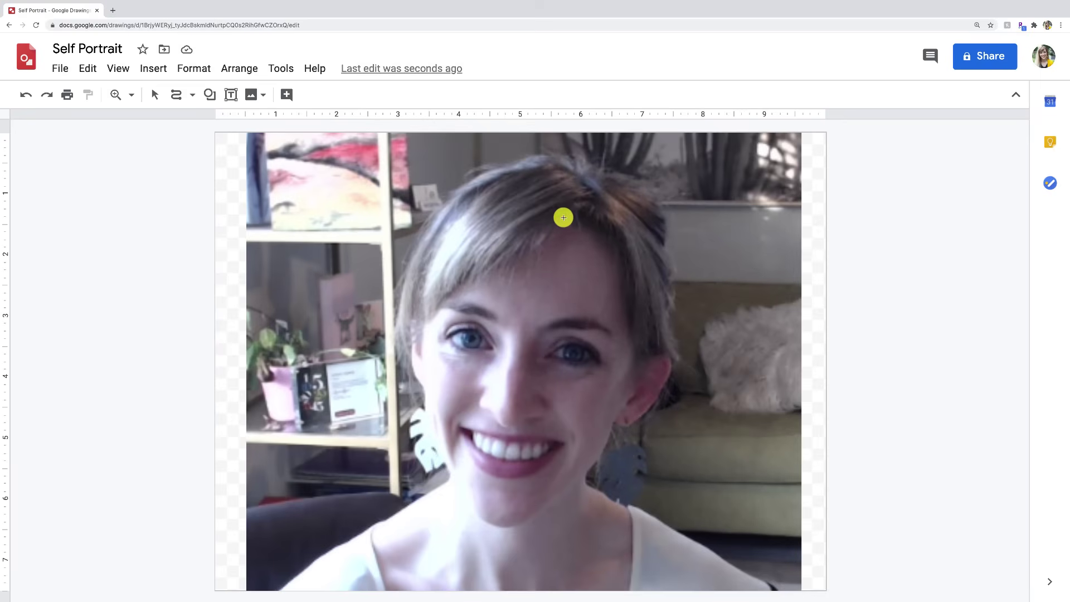
left_click_drag(572, 215, 512, 263)
left_click(512, 263)
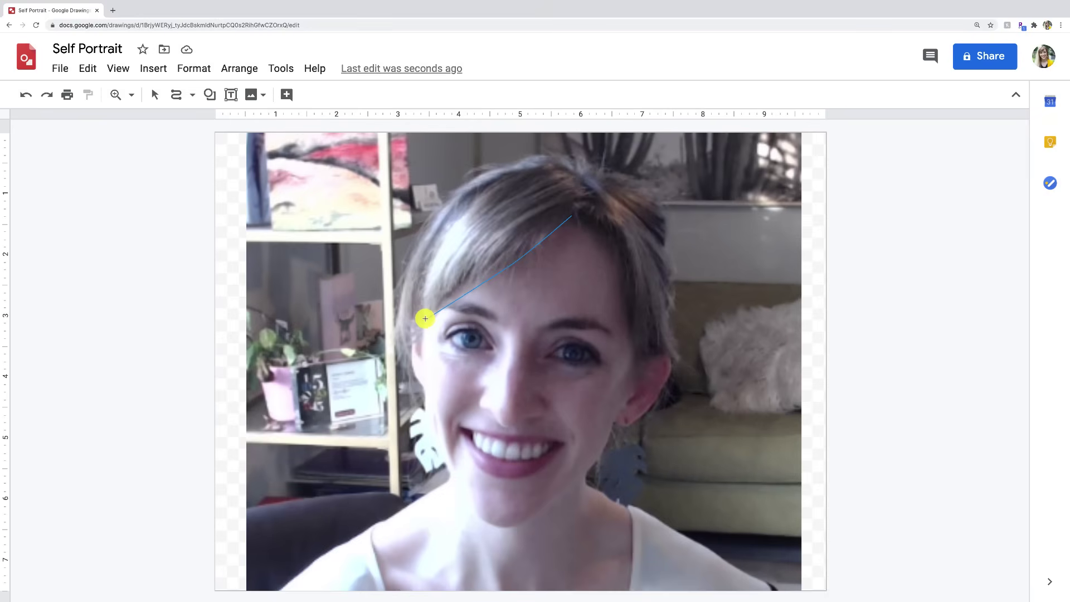
left_click(423, 320)
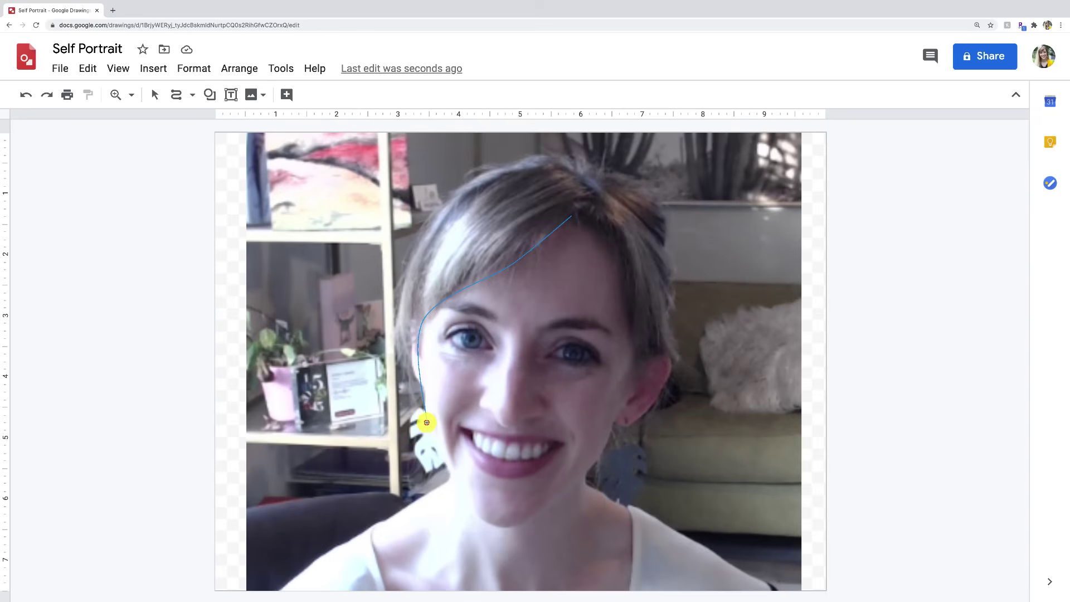
left_click(427, 424)
left_click(468, 505)
left_click(493, 525)
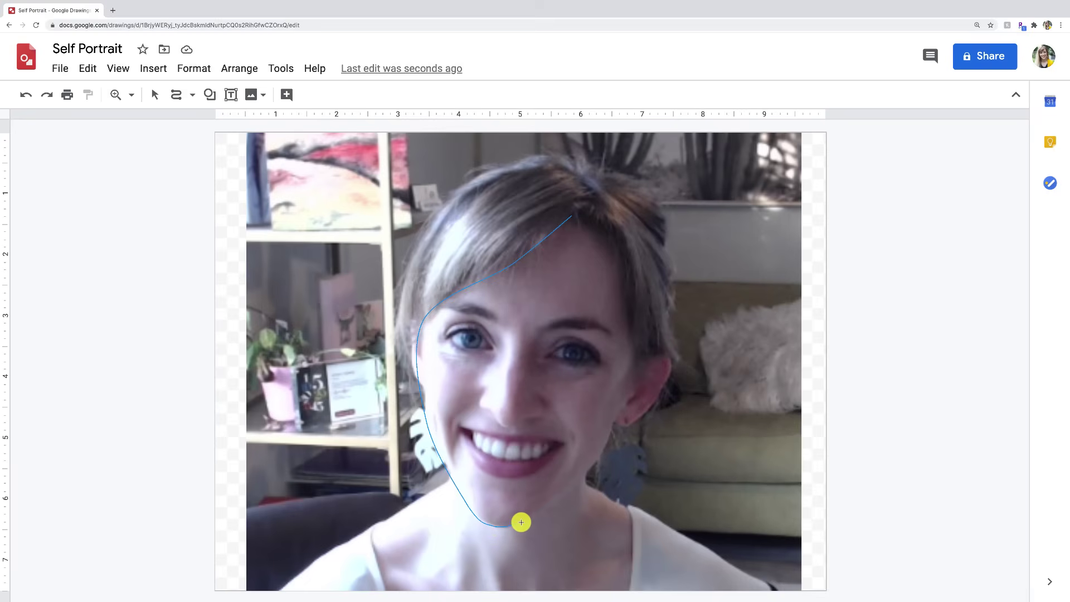
left_click(569, 488)
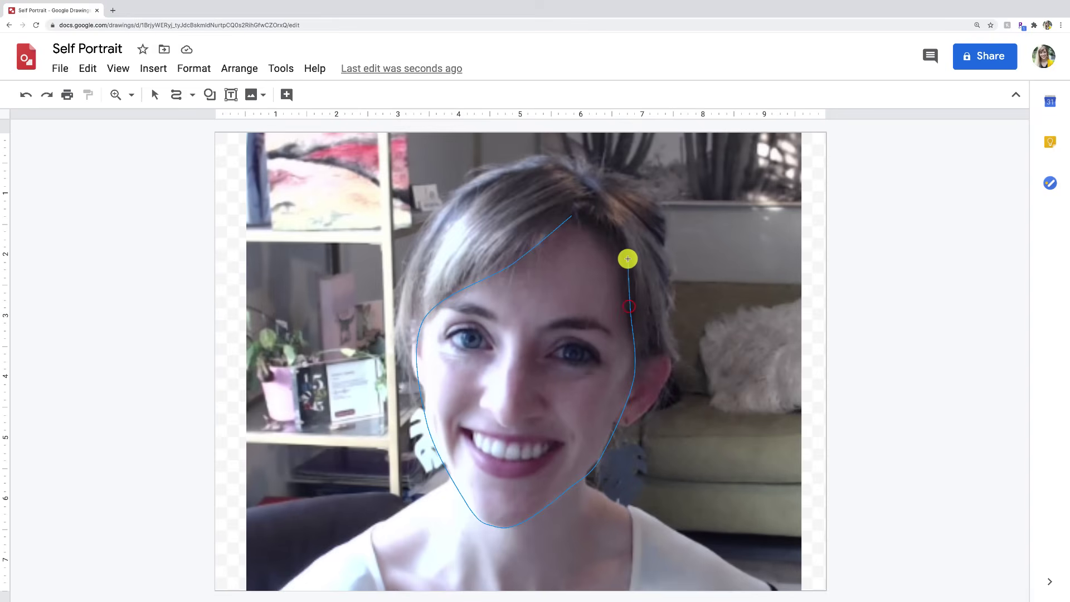
left_click(610, 238)
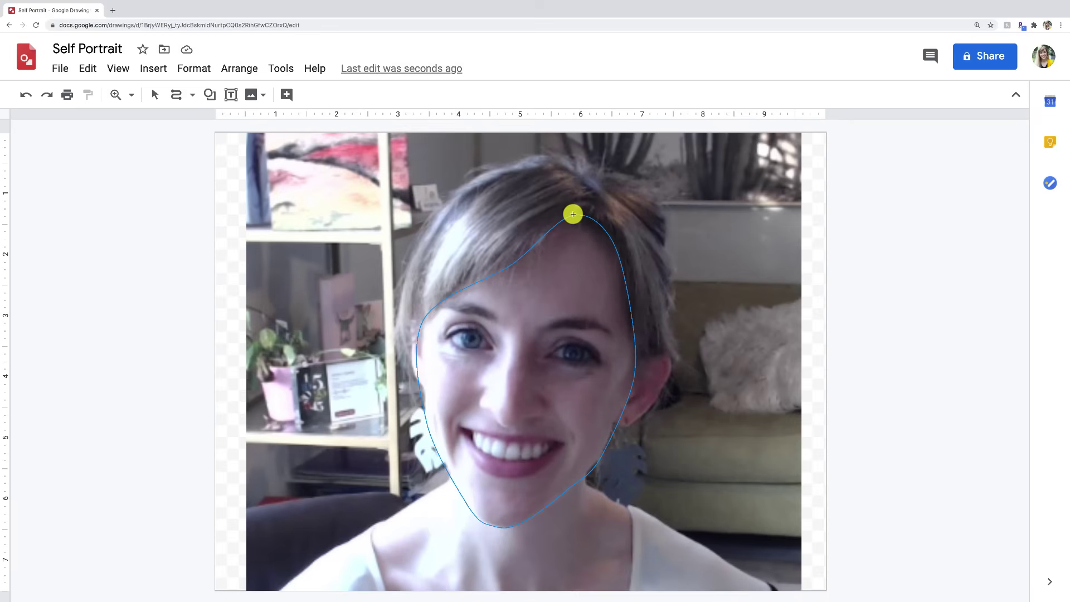
left_click(572, 214)
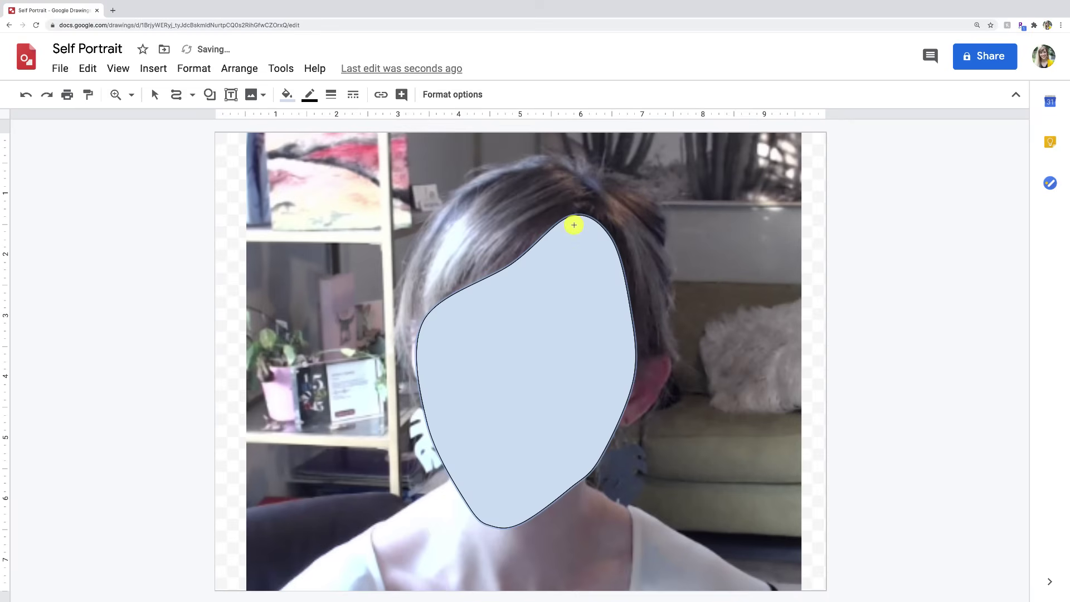
Step: Set the fill of the face shape to transparent
left_click(285, 95)
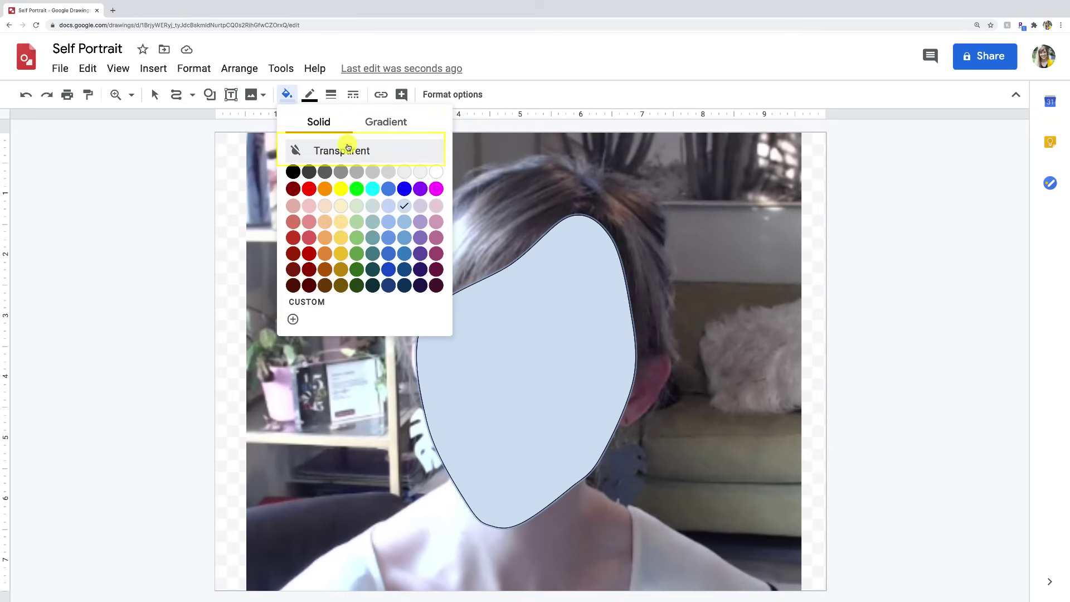
left_click(334, 150)
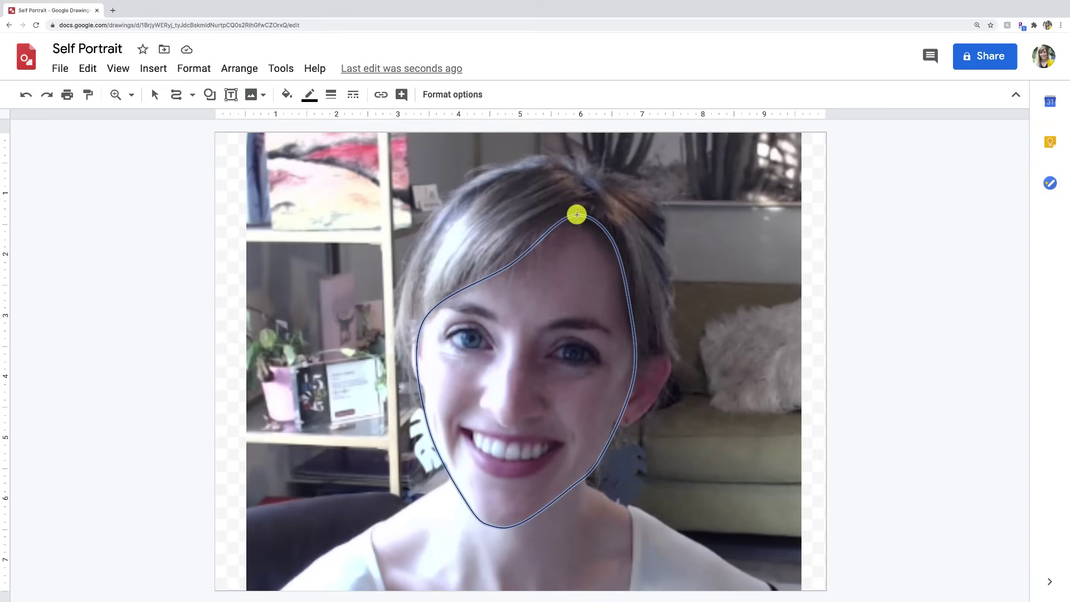
Step: Trace the hair section on the left of the parting as a closed curve, following the hairline back to the parting
left_click(576, 214)
left_click_drag(576, 214, 564, 159)
left_click(564, 159)
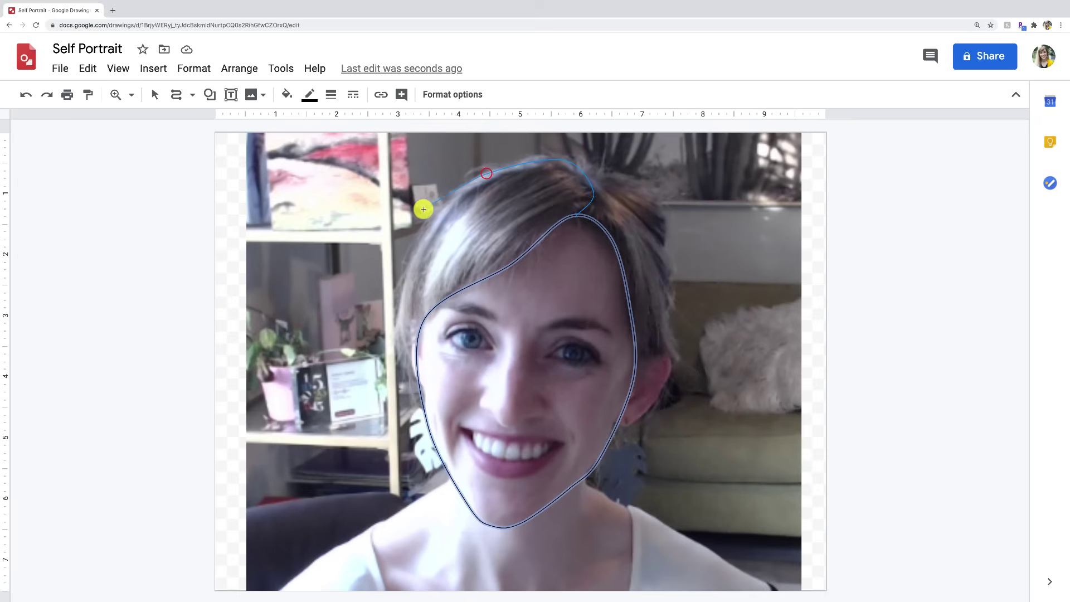
left_click(419, 229)
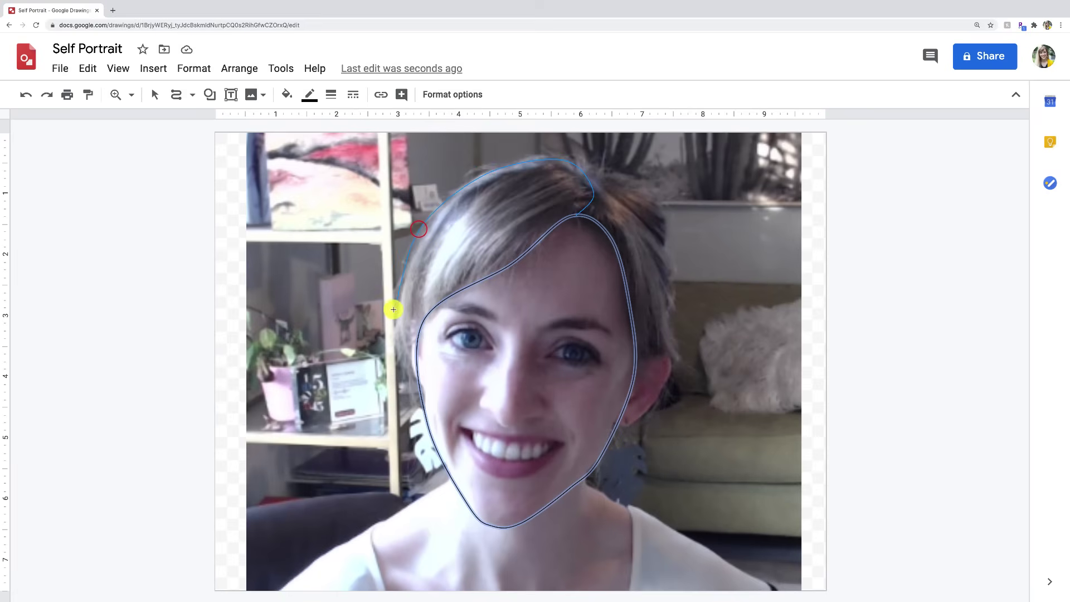
left_click(394, 324)
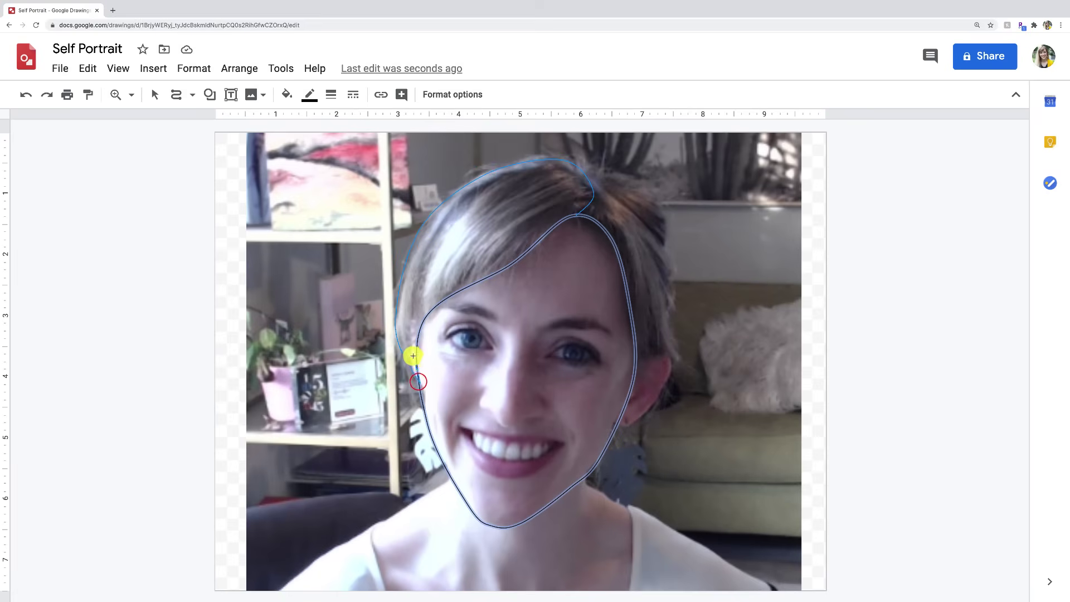
left_click(416, 358)
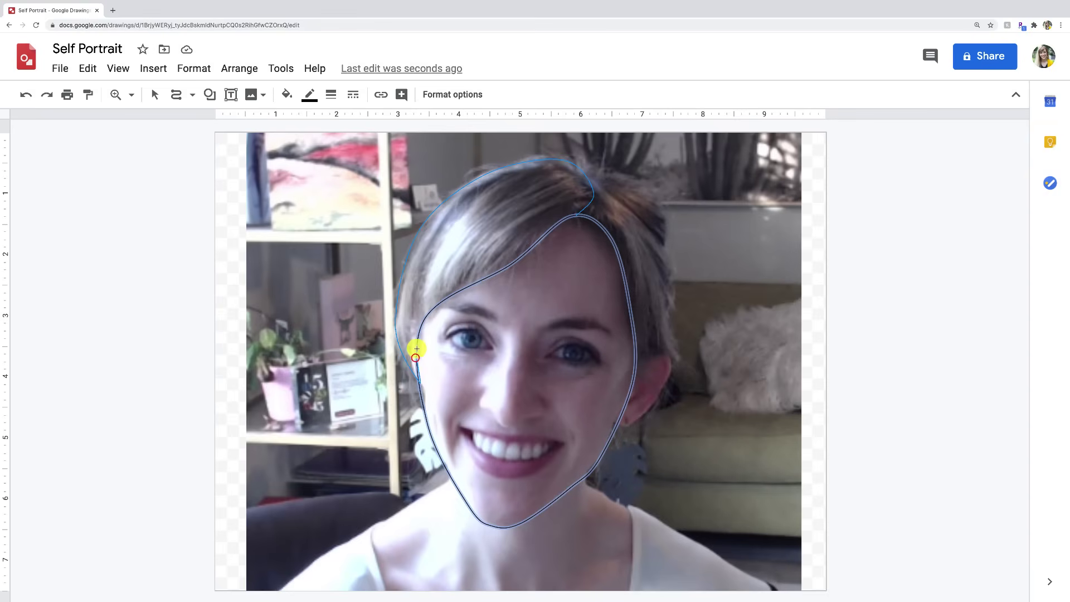
left_click(437, 304)
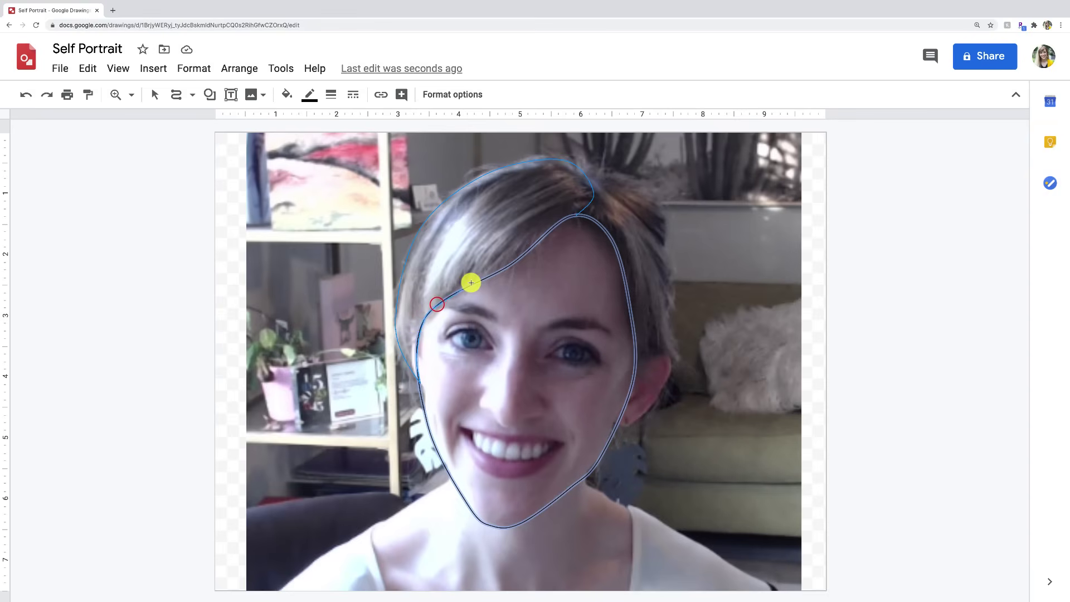
left_click(506, 266)
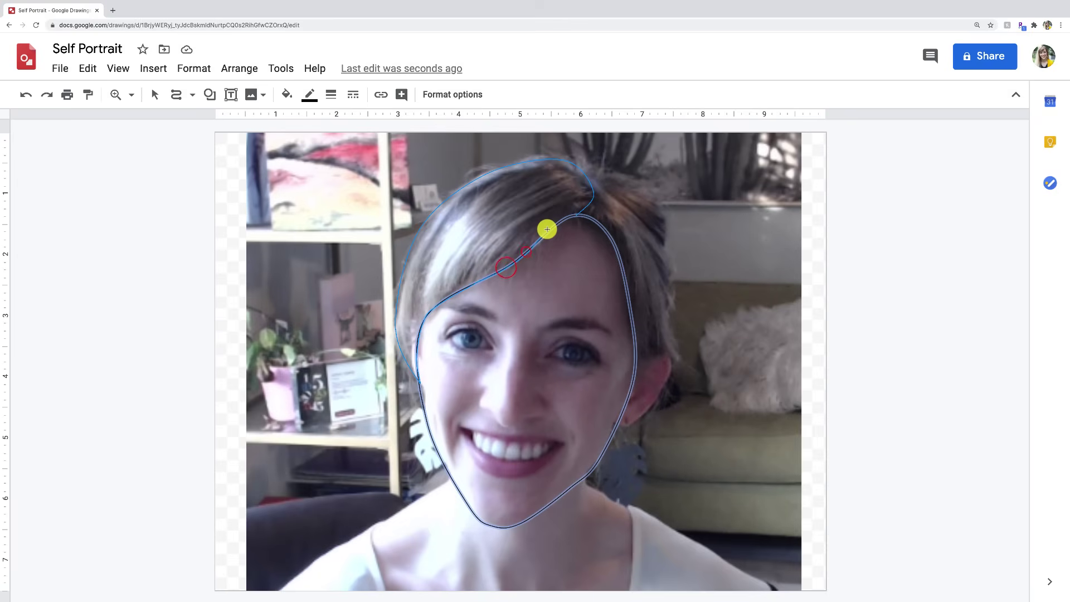
left_click(551, 230)
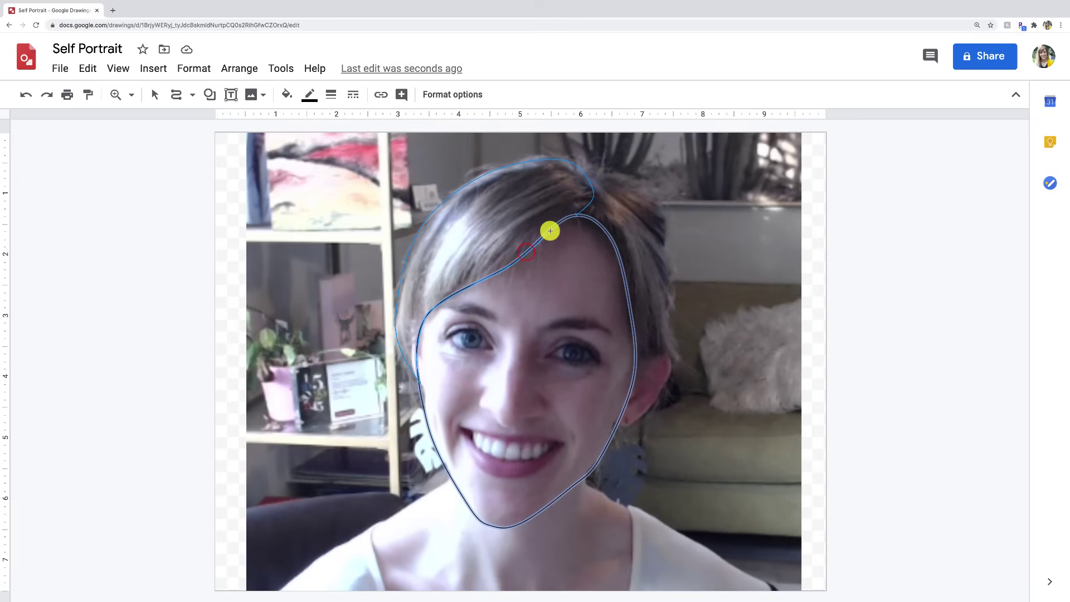
left_click(573, 215)
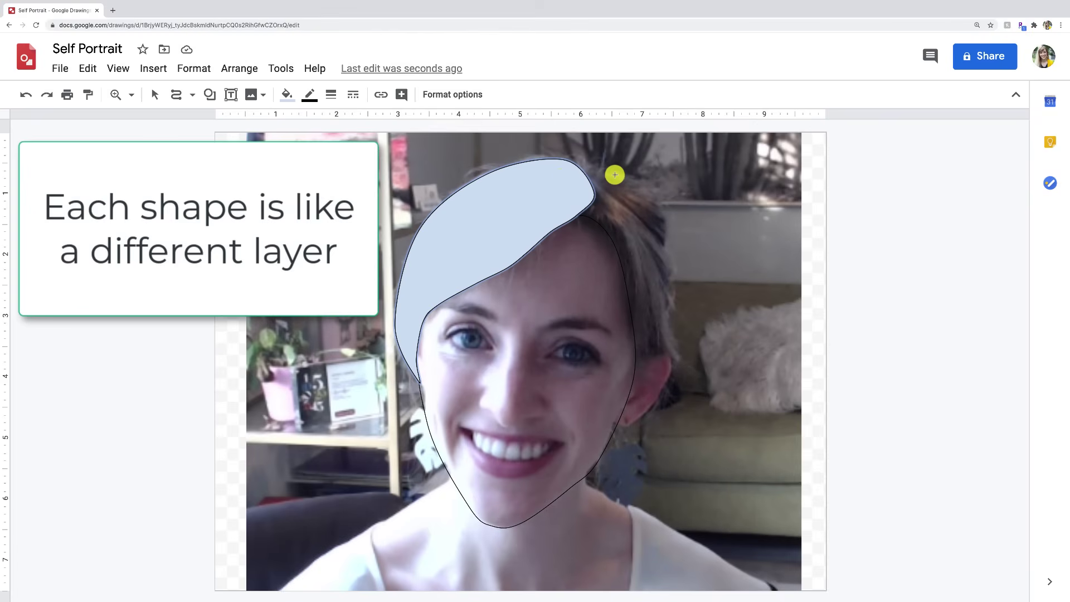
Step: Trace the hair section on the right of the parting as a closed curve, from the crown down to the ear and back
left_click(615, 175)
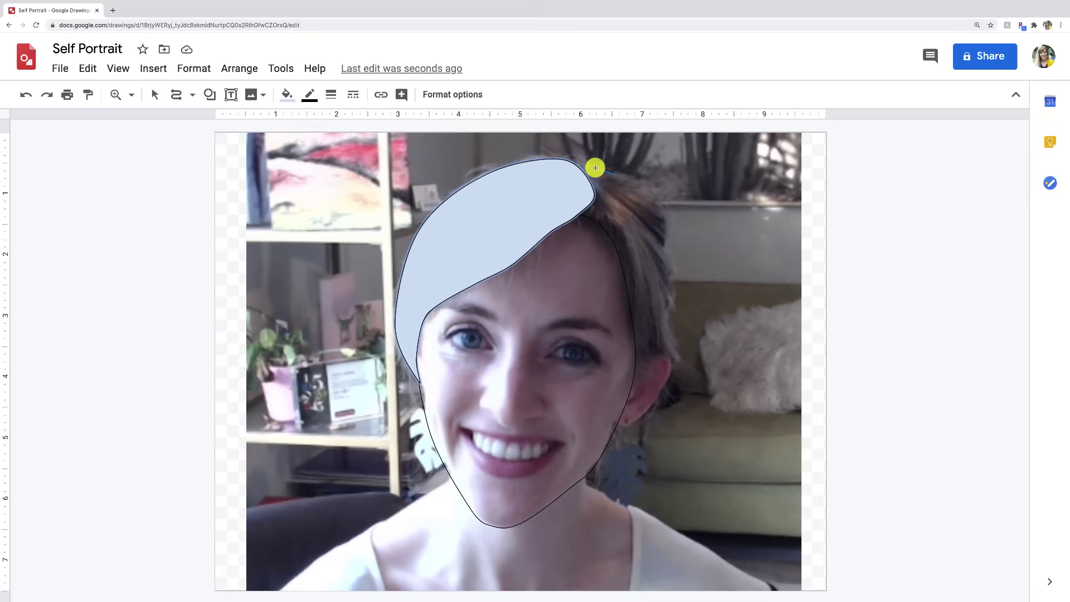
left_click(594, 168)
left_click(584, 173)
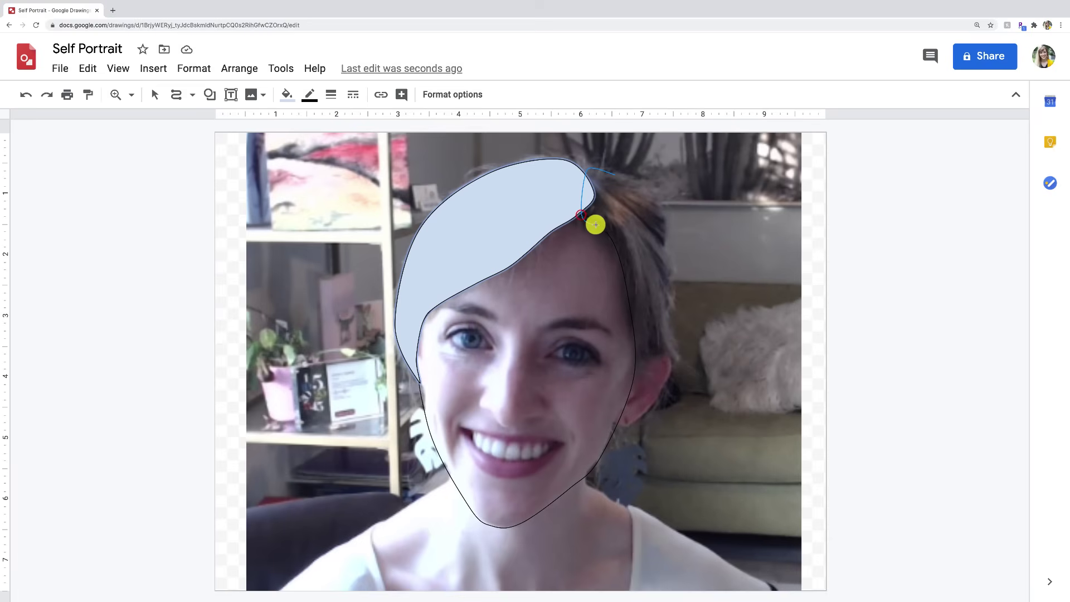
left_click(606, 230)
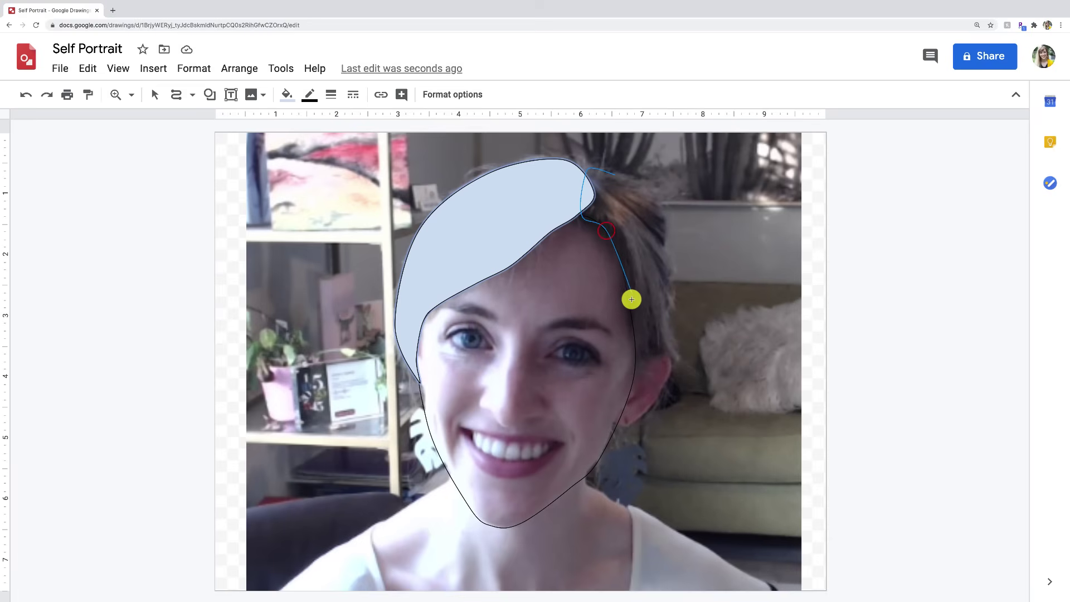
left_click(629, 300)
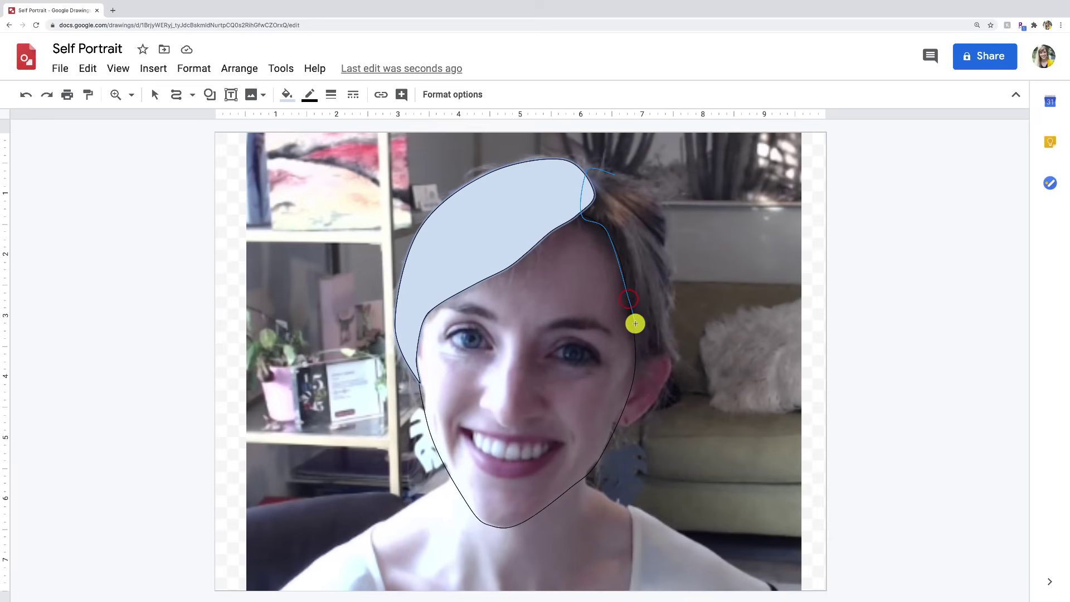
left_click(634, 329)
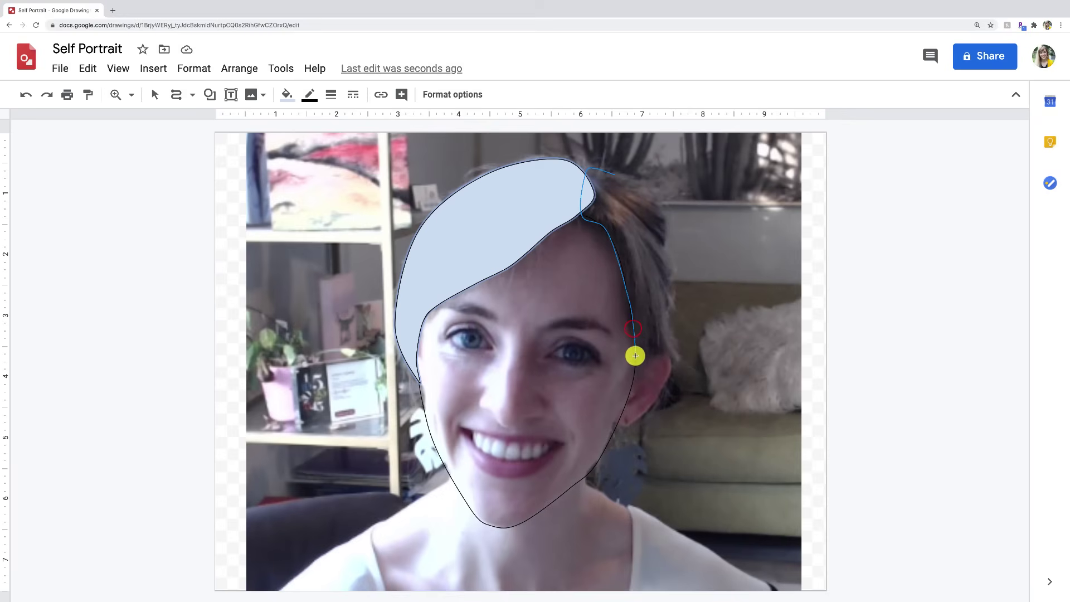
left_click(636, 362)
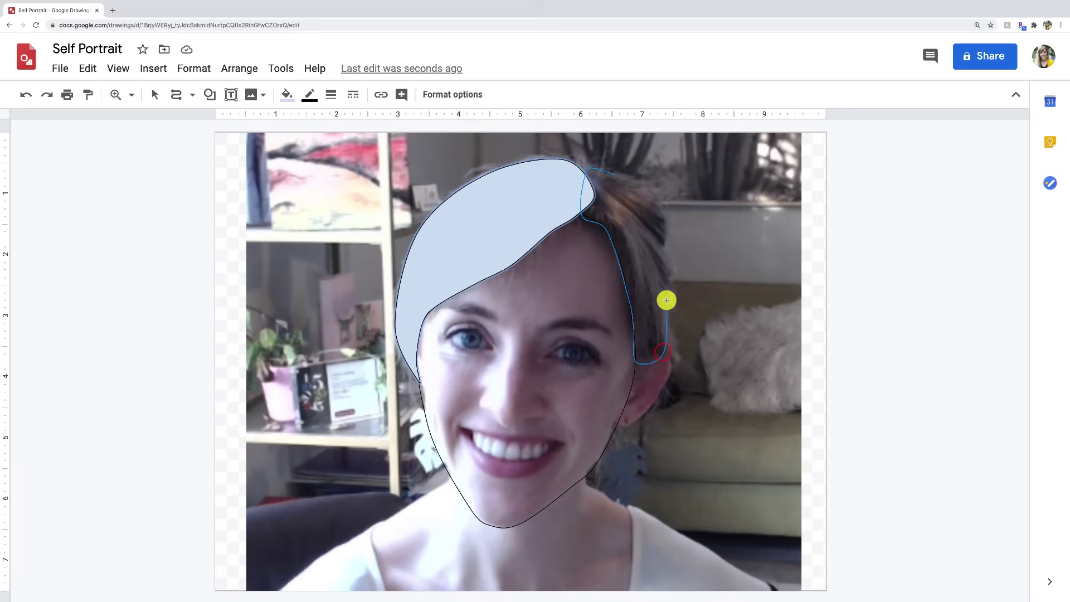
left_click(668, 292)
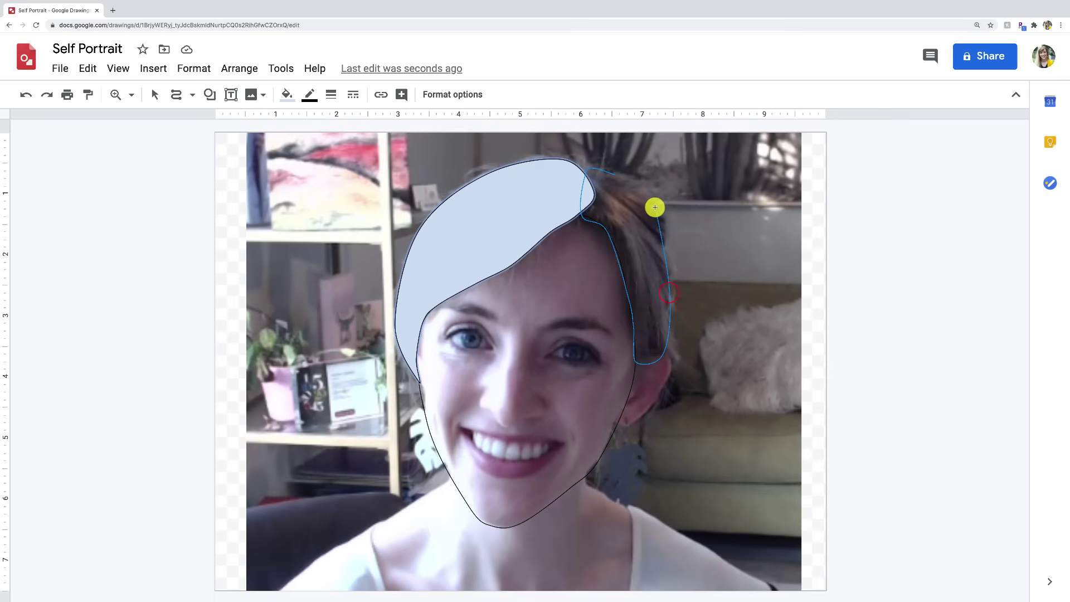
left_click(656, 200)
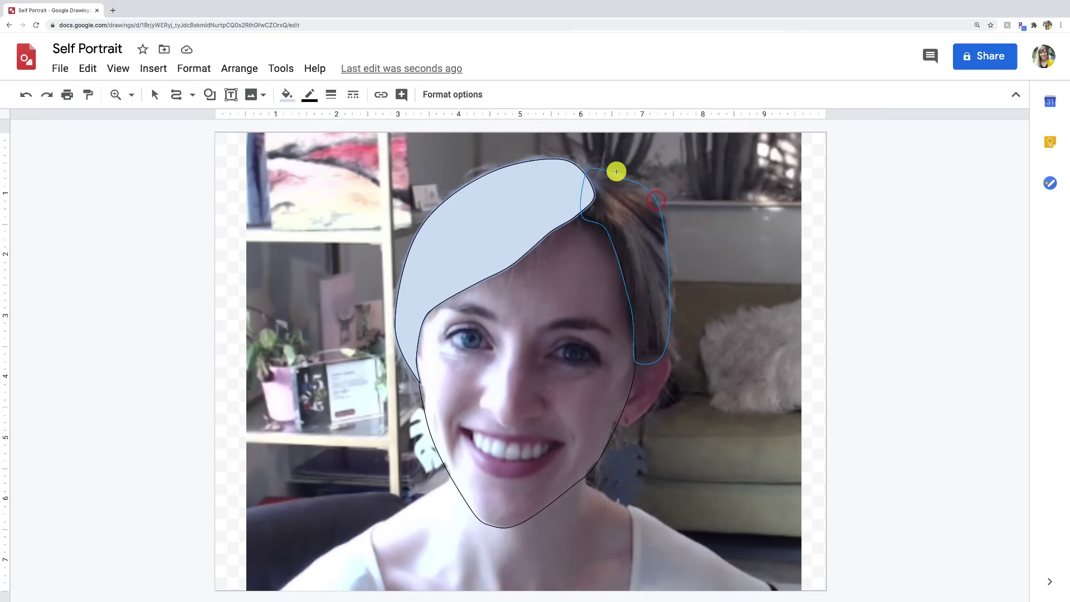
left_click(616, 172)
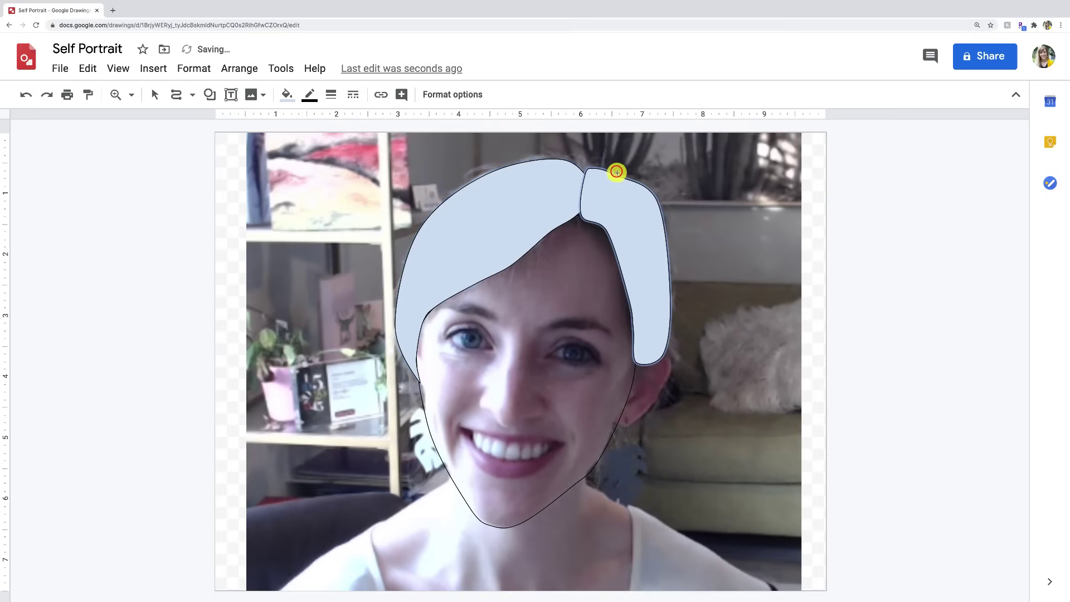
Step: Trace the visible ear as a closed curve, from the hair's lower edge around the lobe and back along the face outline
left_click(634, 365)
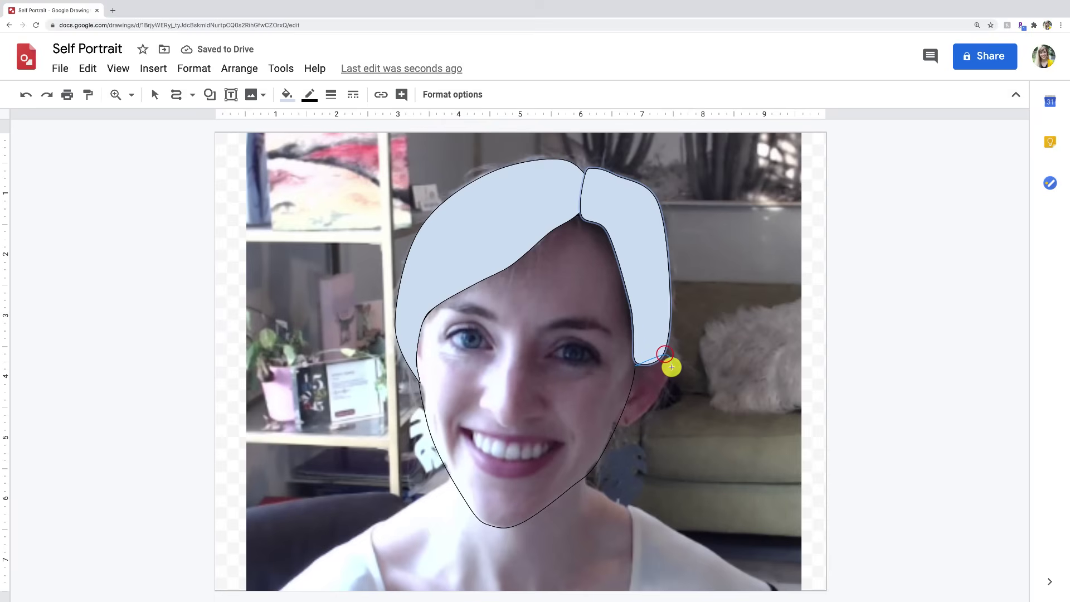
left_click(671, 374)
left_click(653, 404)
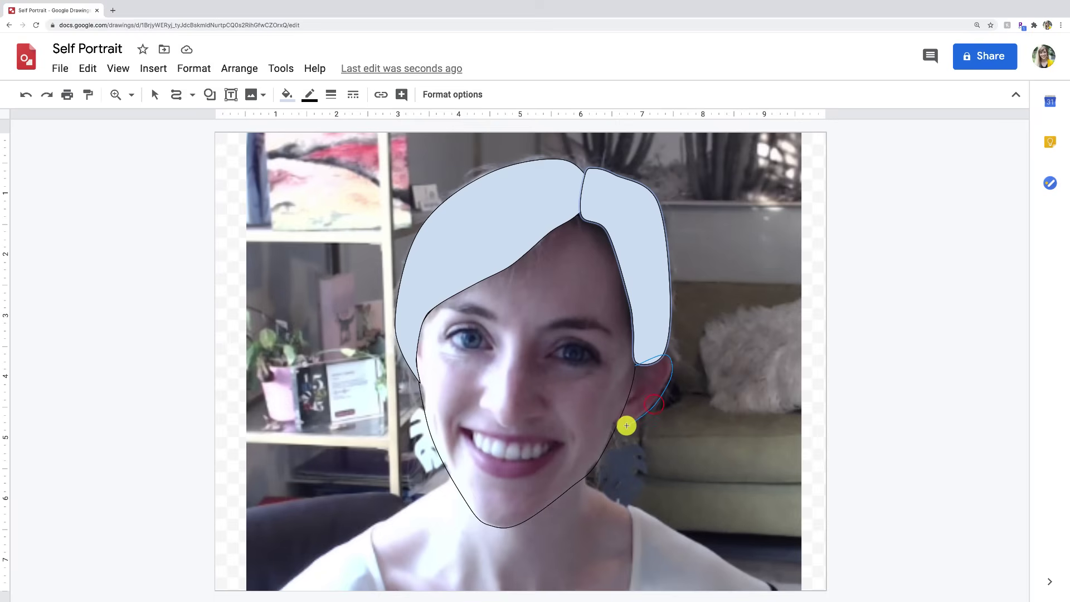
left_click(629, 425)
left_click(617, 423)
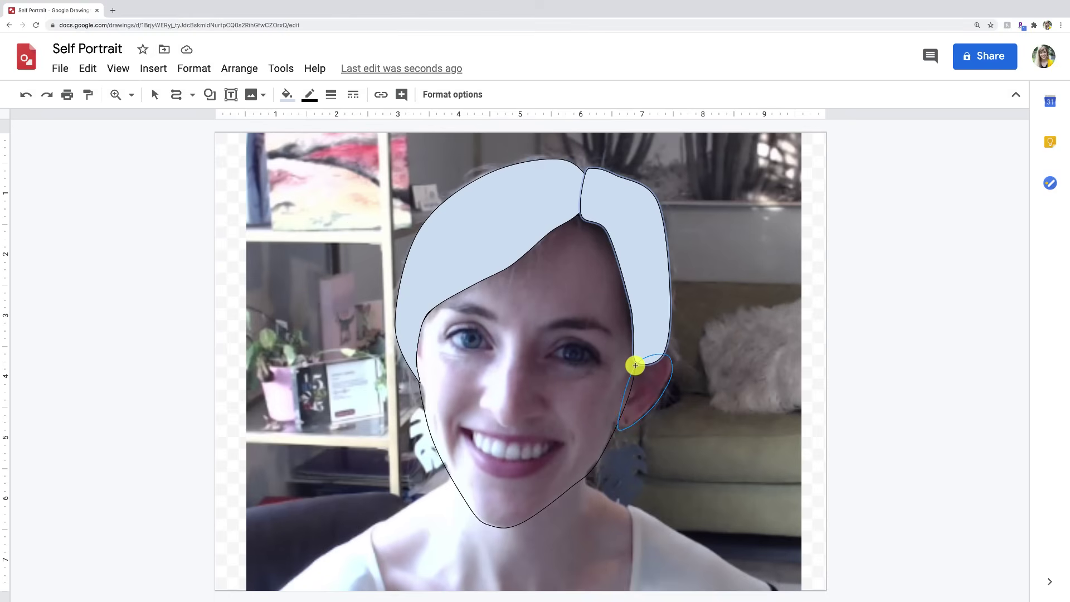
left_click(619, 416)
left_click(634, 367)
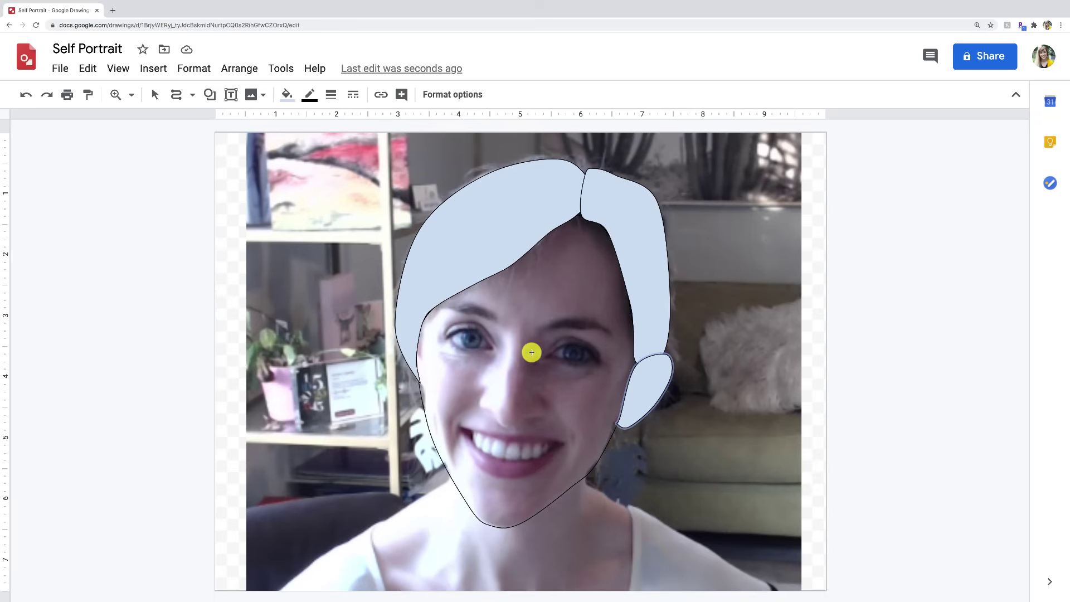
Step: Zoom in on the middle of the face and activate the Curve tool for tracing the smaller features
left_click(113, 94)
left_click(532, 380)
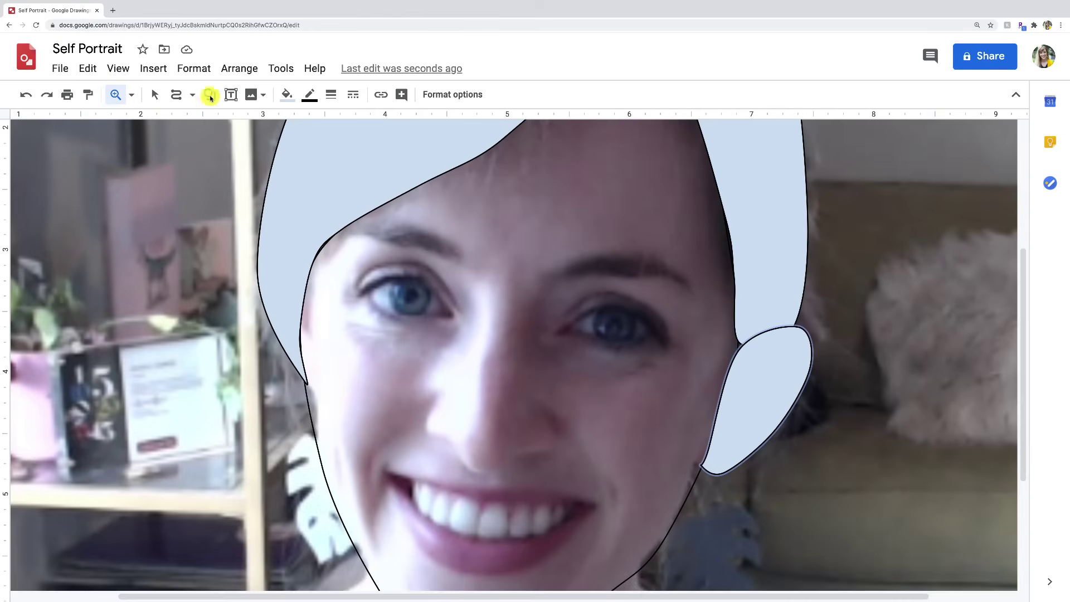
left_click(180, 95)
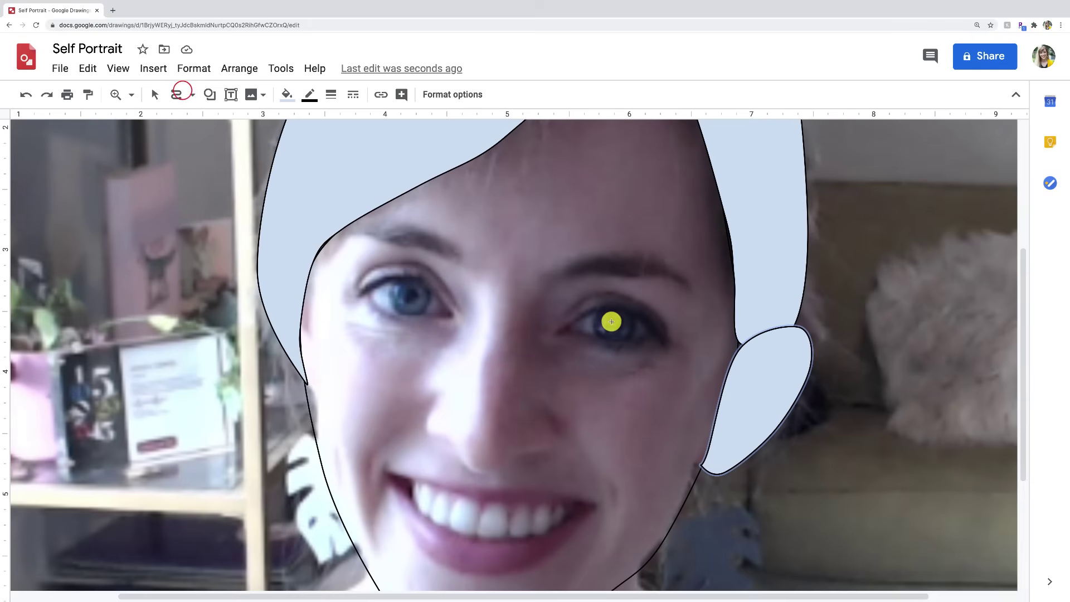
left_click(696, 289)
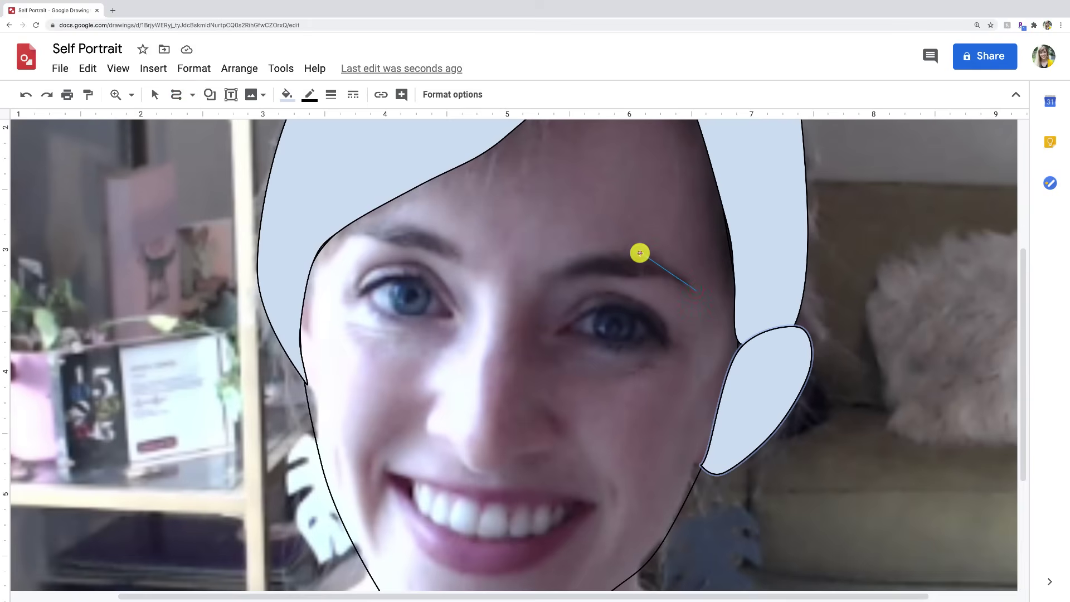
left_click(640, 253)
left_click(632, 279)
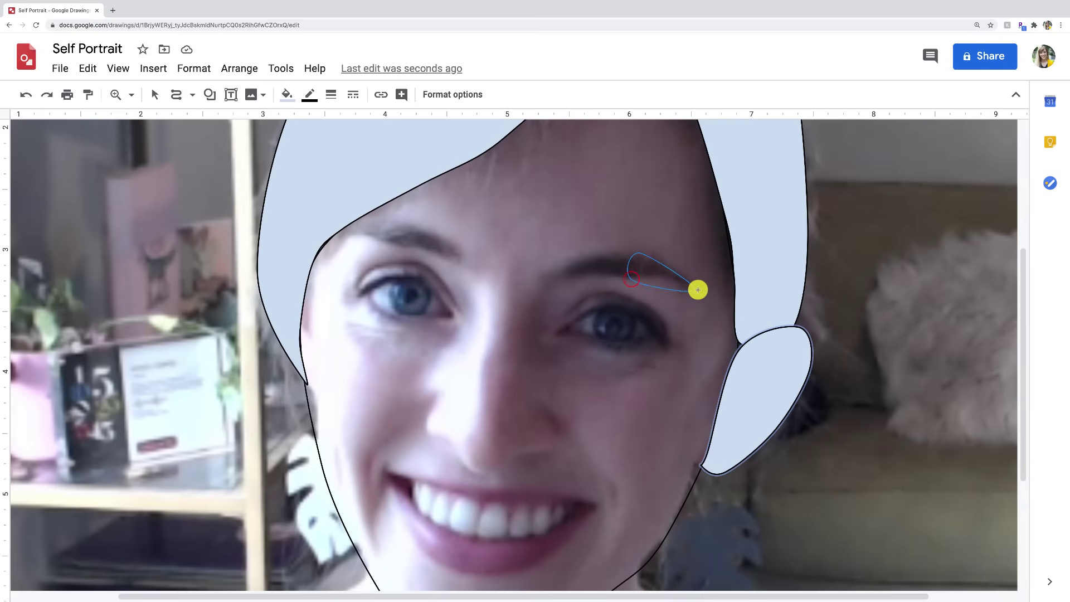
left_click(695, 289)
key("Delete")
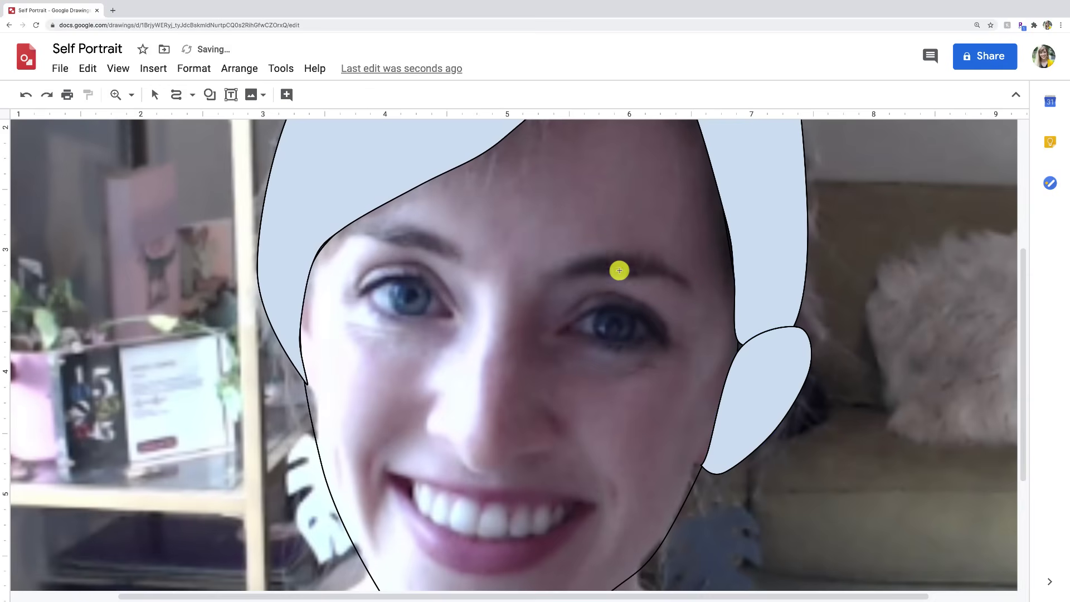
Step: Trace the eyebrow on the right of the photo as a closed curve, from its inner end over the arch and back
left_click(554, 279)
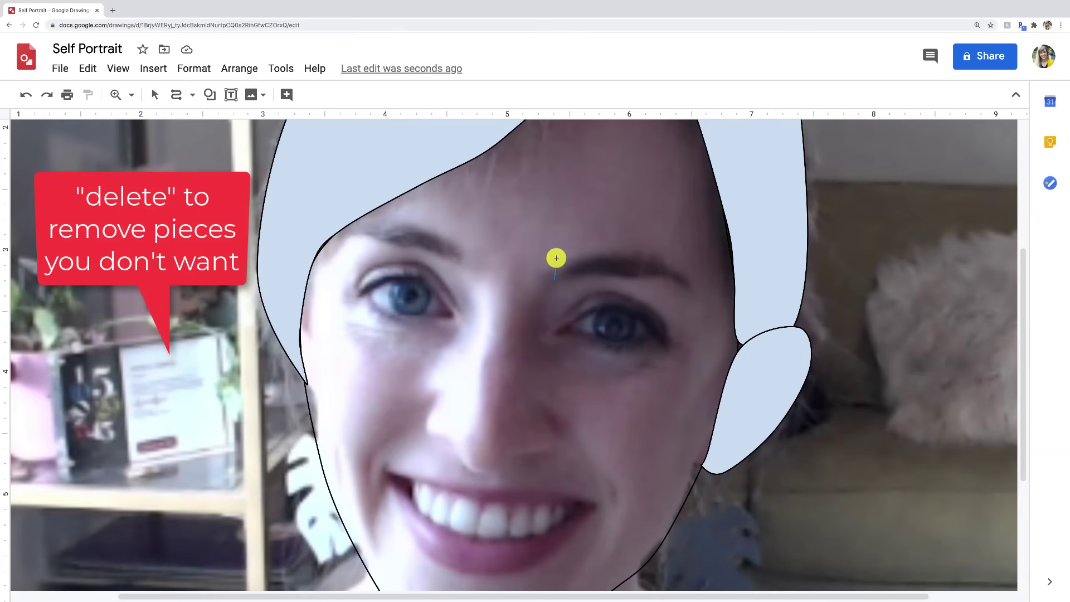
left_click(631, 251)
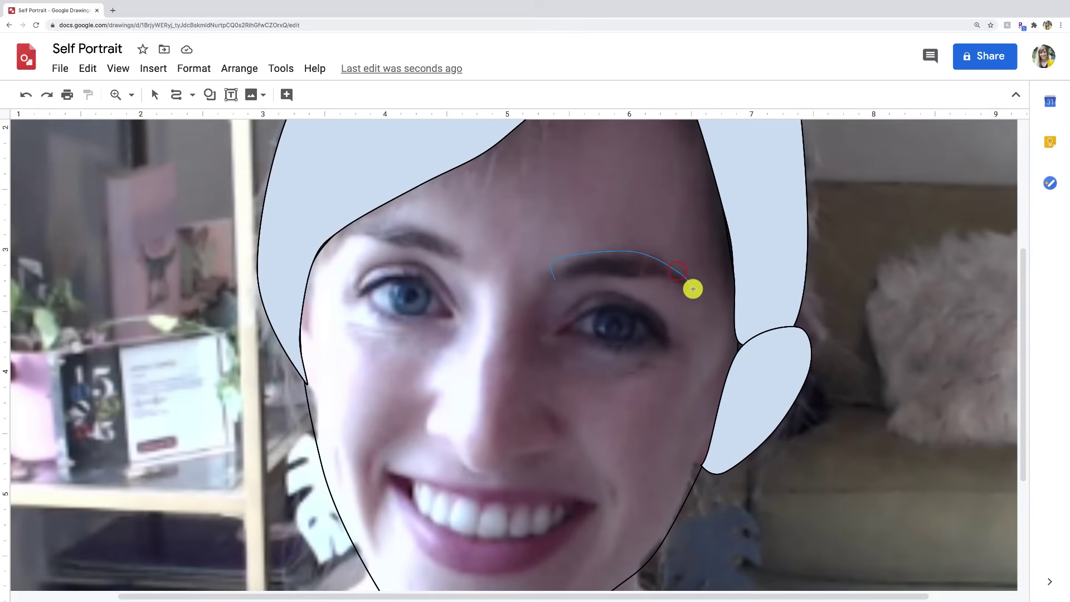
left_click(694, 290)
left_click(643, 270)
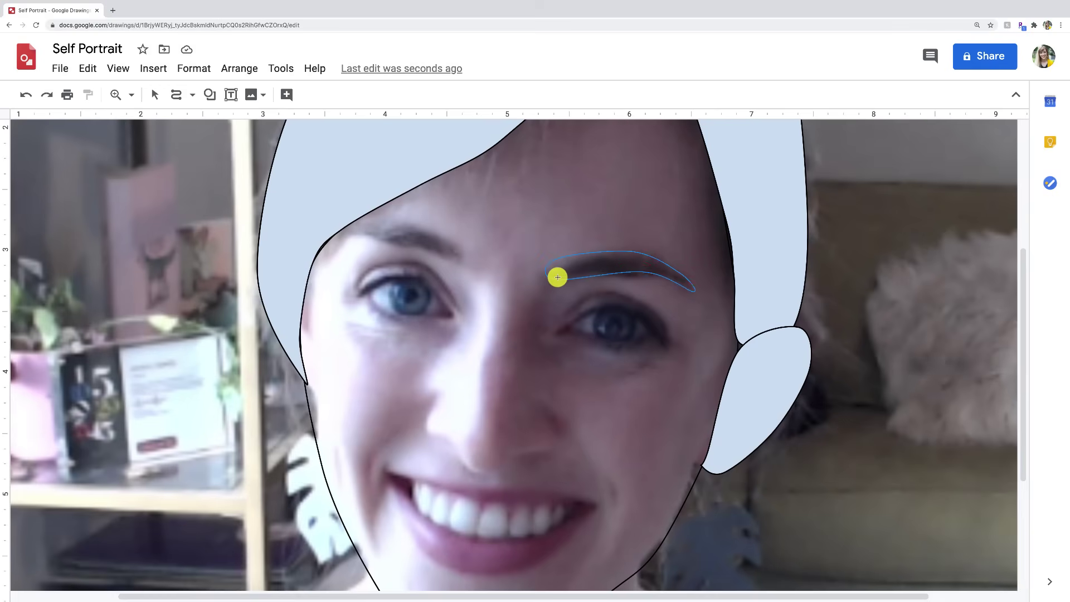
left_click(557, 277)
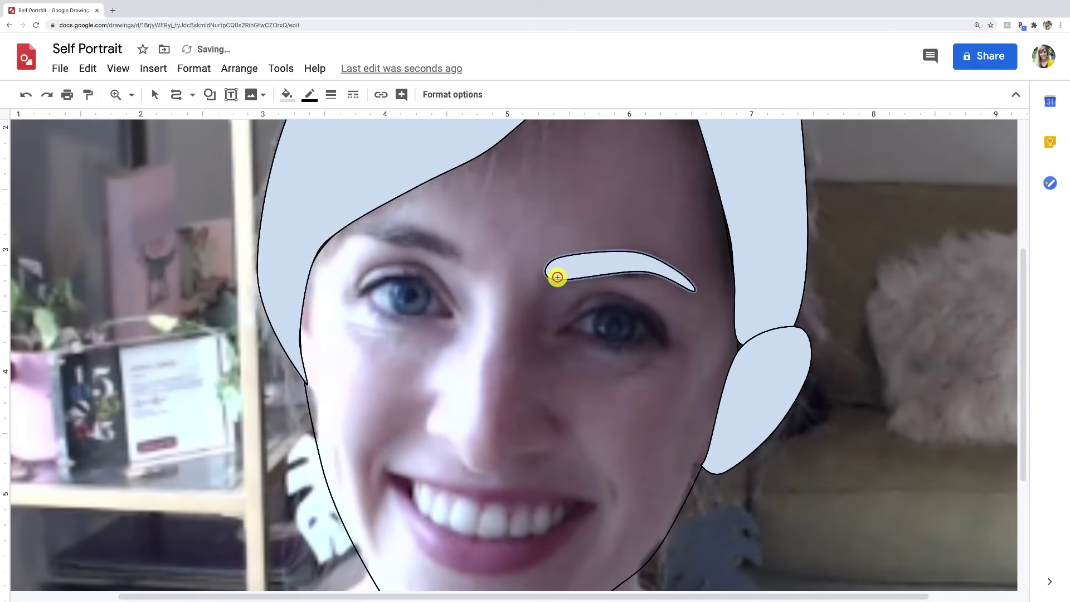
Step: Trace the eyebrow on the left of the photo as a closed curve, from its inner end out to the hairline and back
left_click(465, 268)
left_click(466, 247)
left_click(407, 223)
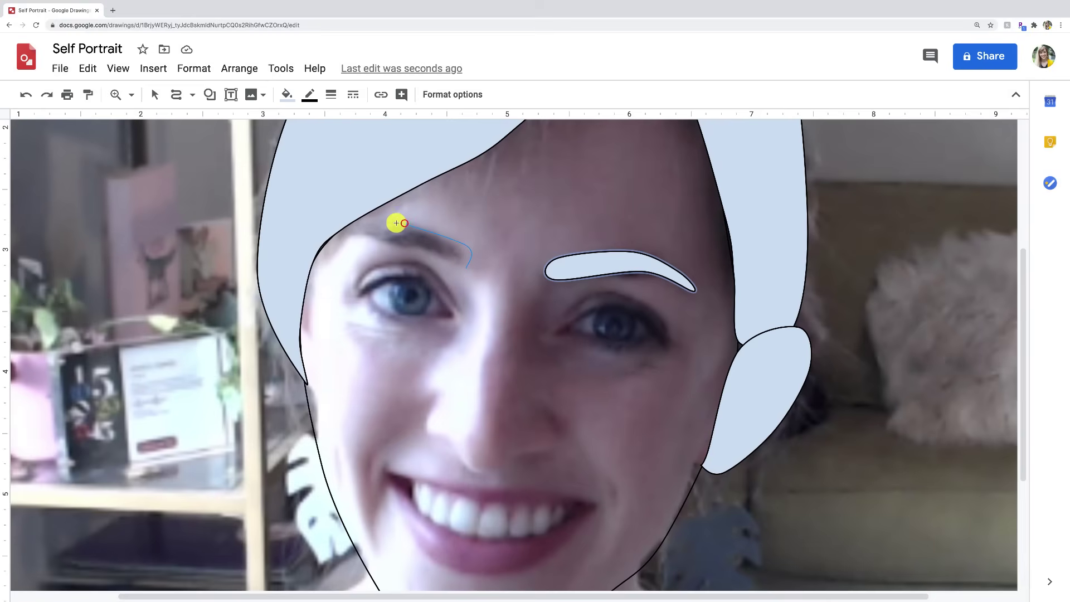
left_click(332, 242)
left_click(373, 233)
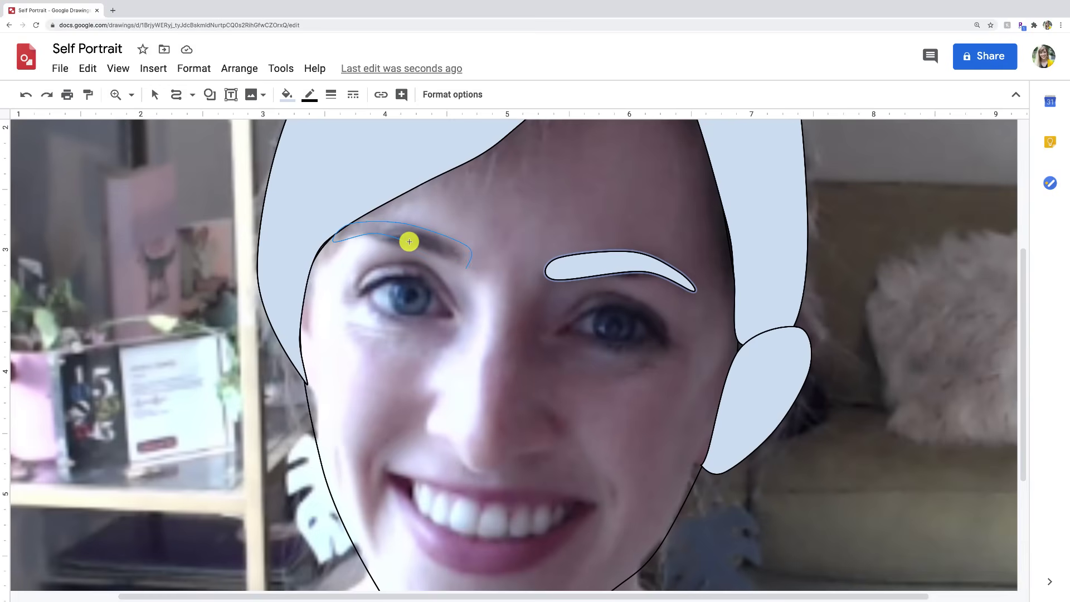
double_click(460, 263)
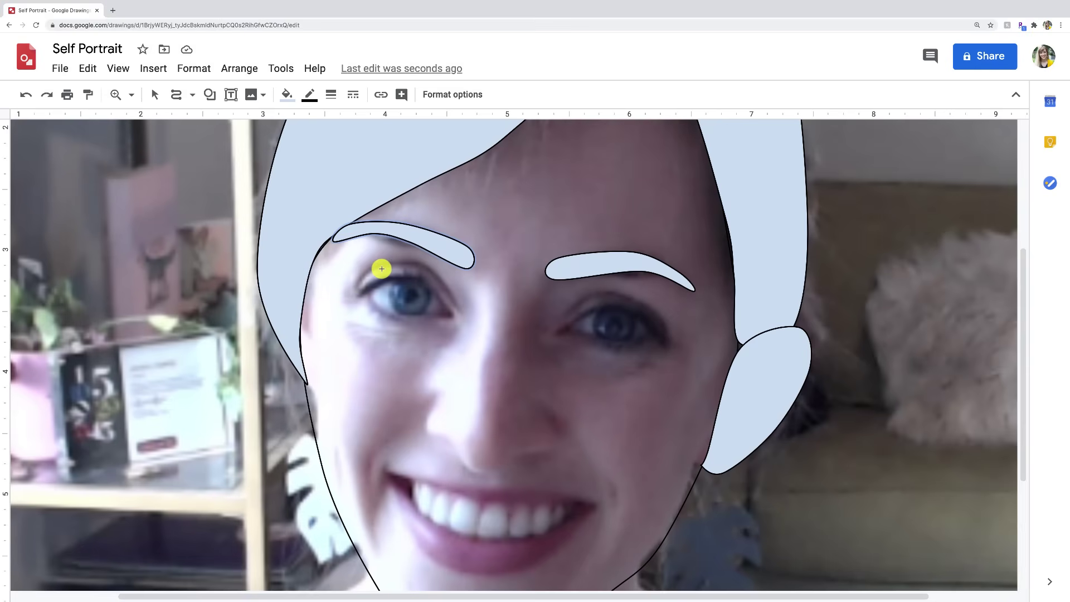
Step: Trace the eyelid crease above the left eye as a thin closed curve and set its fill to transparent
left_click(360, 286)
left_click(371, 271)
left_click(390, 266)
left_click(427, 271)
left_click(460, 313)
left_click(445, 281)
left_click(413, 259)
left_click(394, 258)
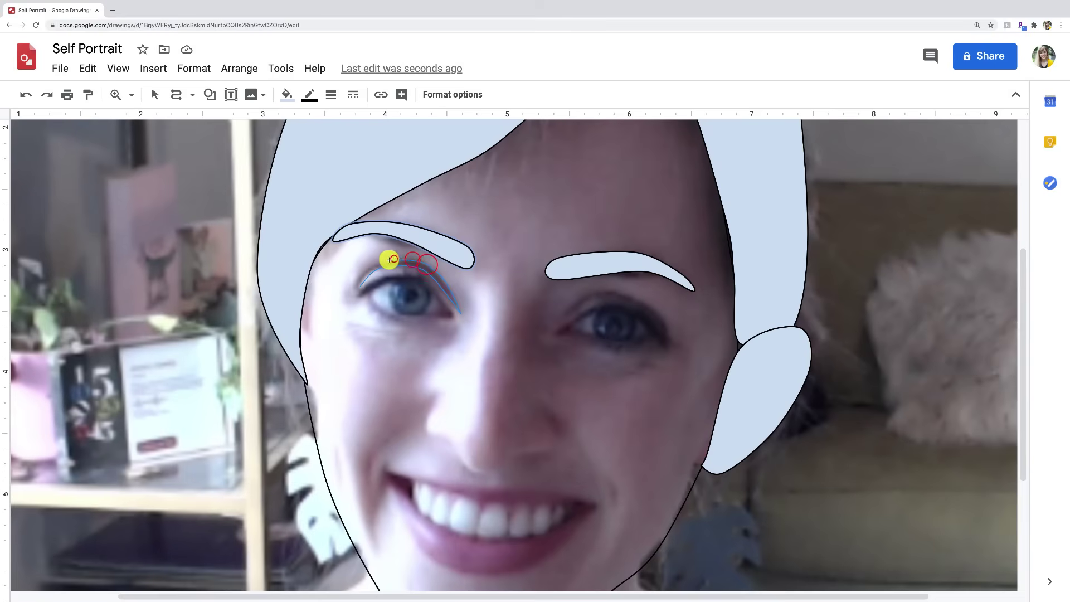
left_click(359, 284)
left_click(288, 94)
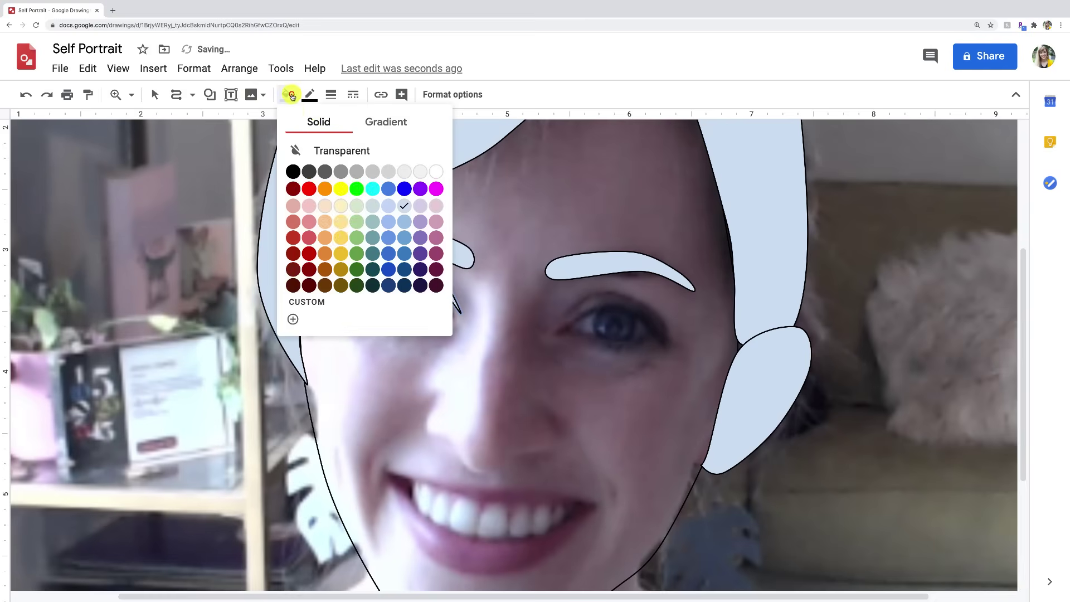
left_click(342, 150)
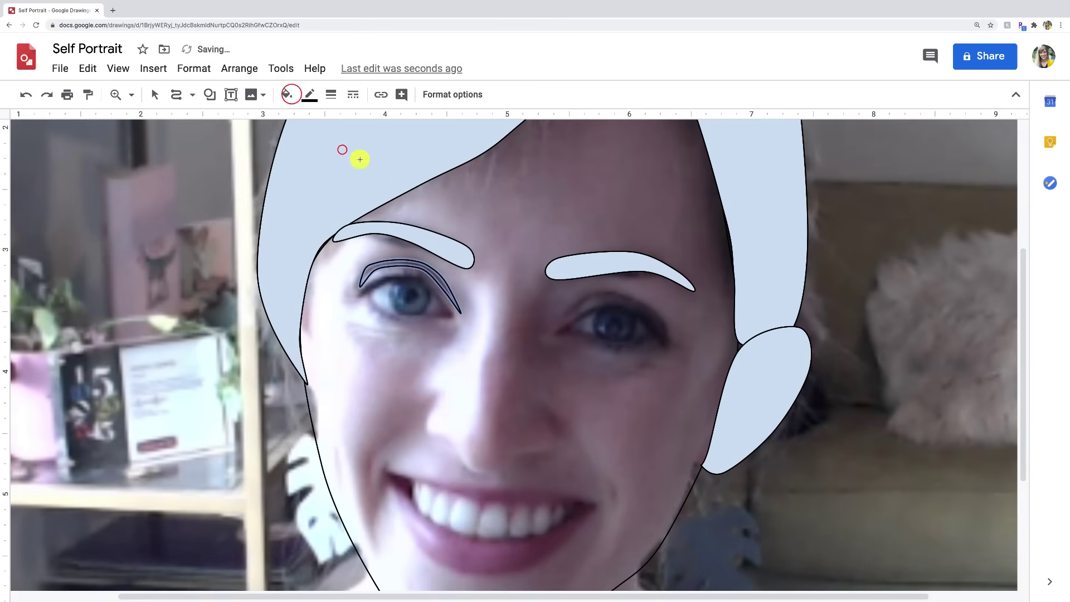
Step: Trace the eyelid crease above the right eye as a thin closed curve and set its fill to transparent
left_click(561, 316)
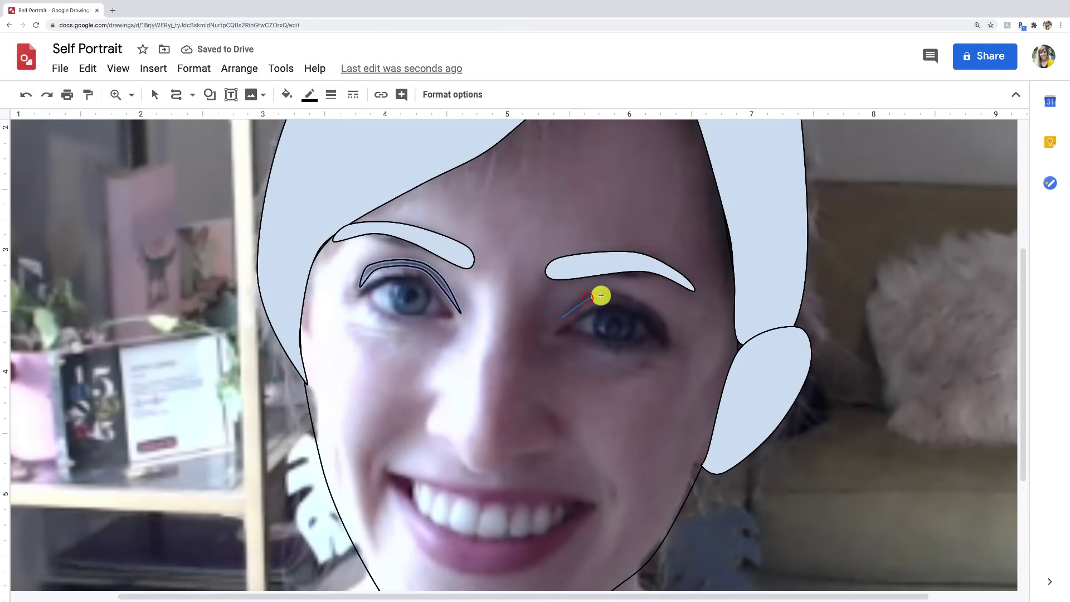
left_click(607, 294)
left_click(661, 321)
left_click(670, 334)
left_click(642, 298)
left_click(625, 290)
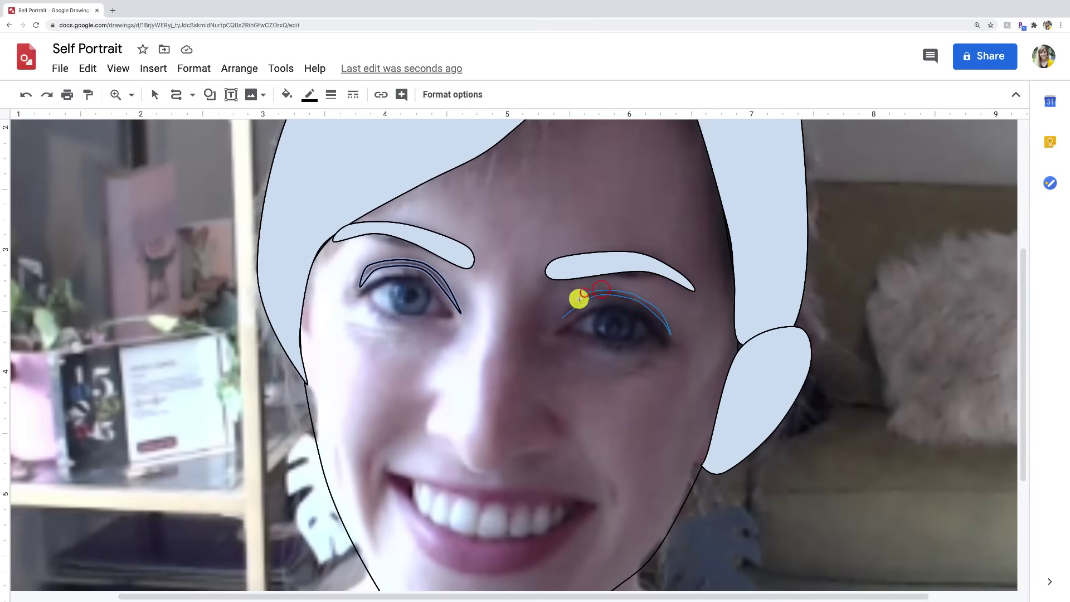
left_click(563, 317)
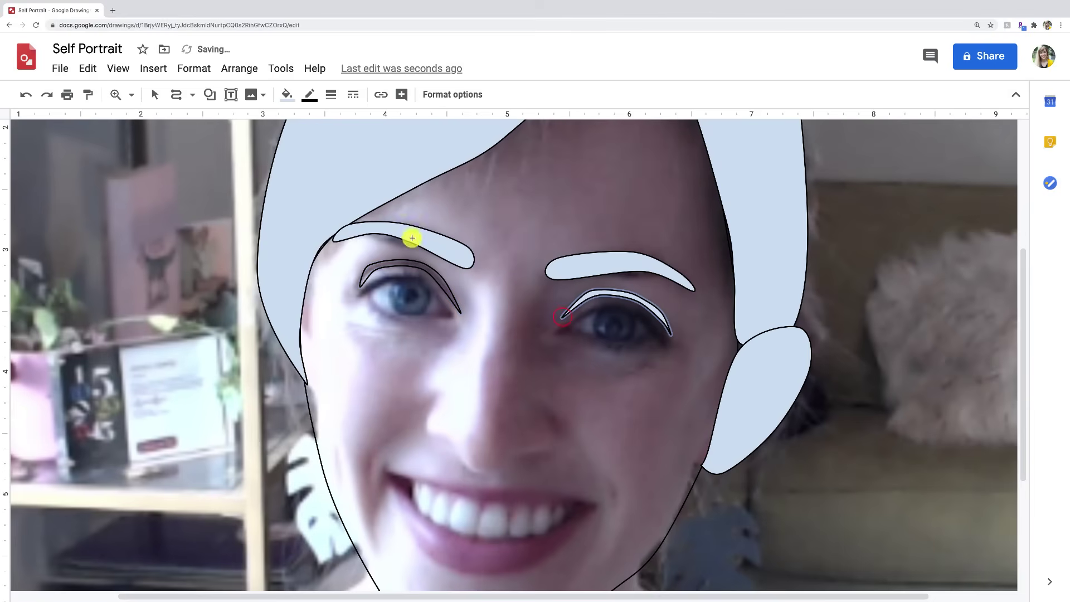
left_click(286, 94)
left_click(339, 151)
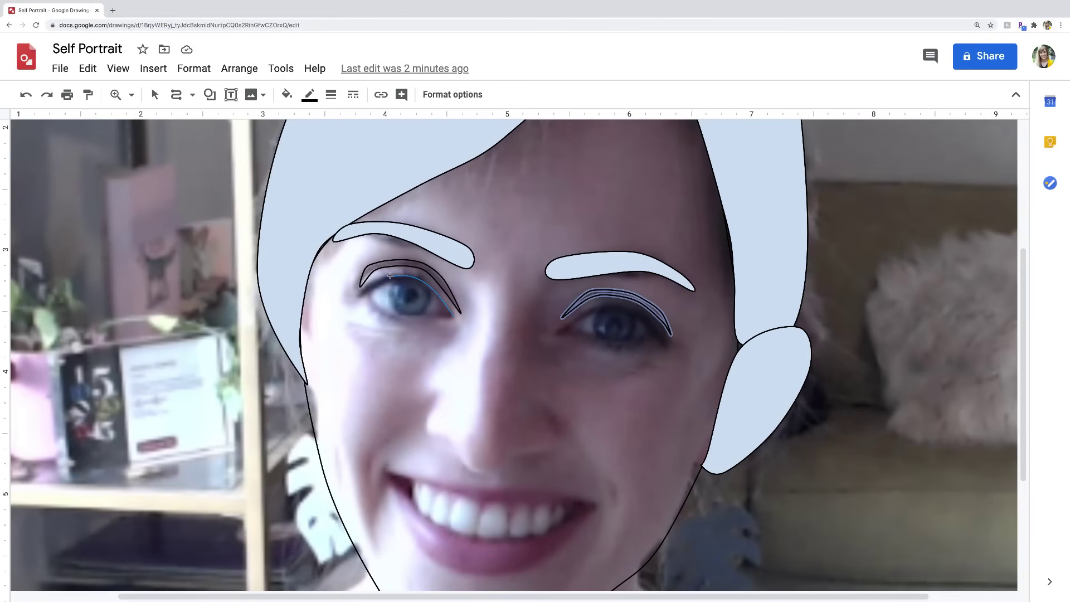
Step: Trace the outline of the left eye as a closed curve and set its fill to transparent
left_click(364, 292)
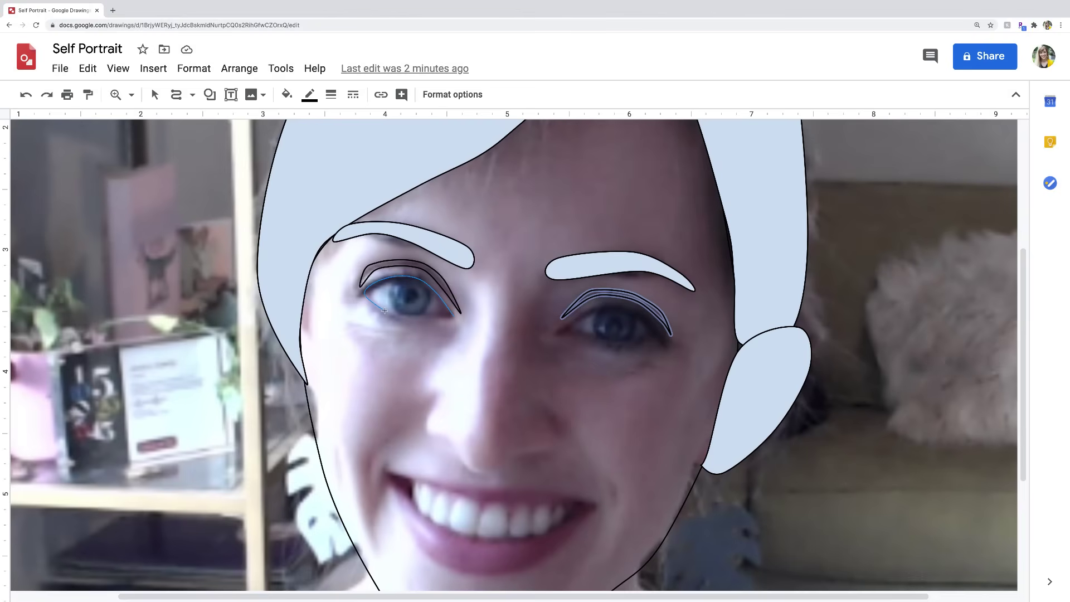
left_click(451, 315)
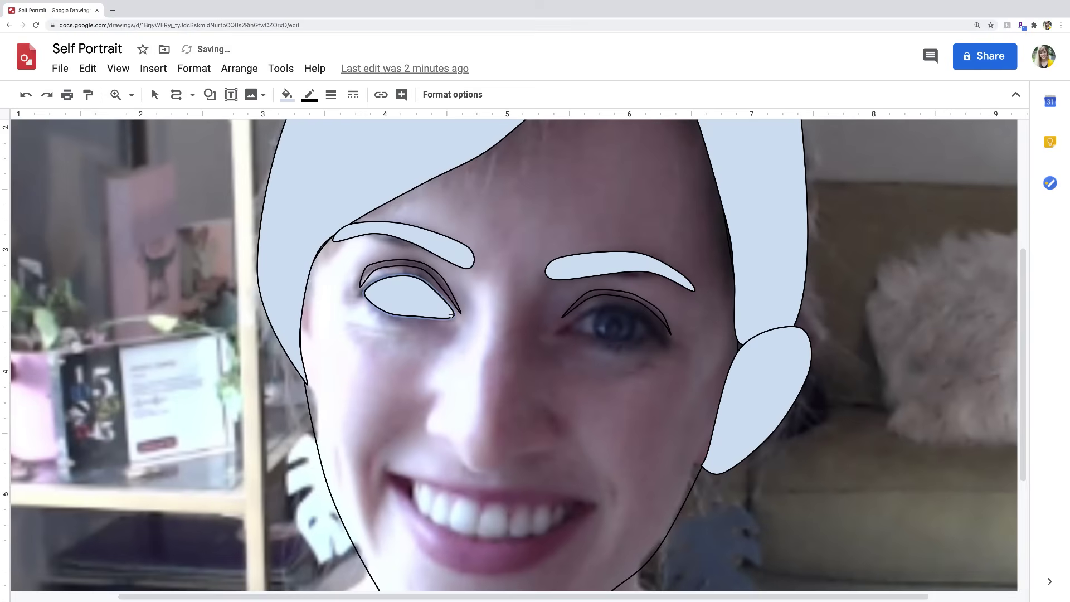
left_click(286, 96)
left_click(341, 149)
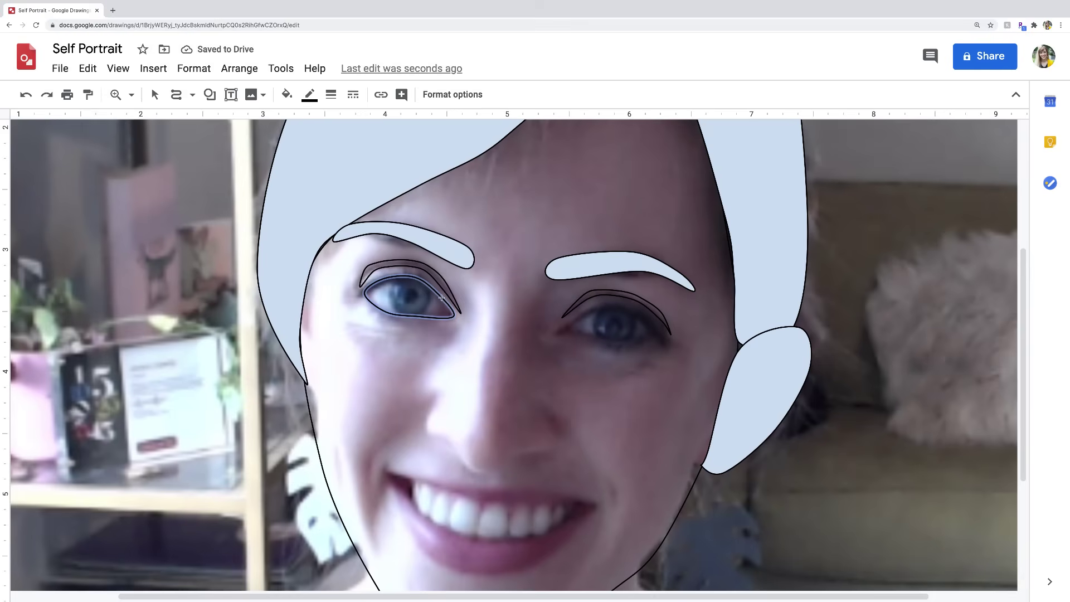
Step: Trace the eyeball area just inside the left eye outline as a closed curve and set its fill to transparent
key("Return")
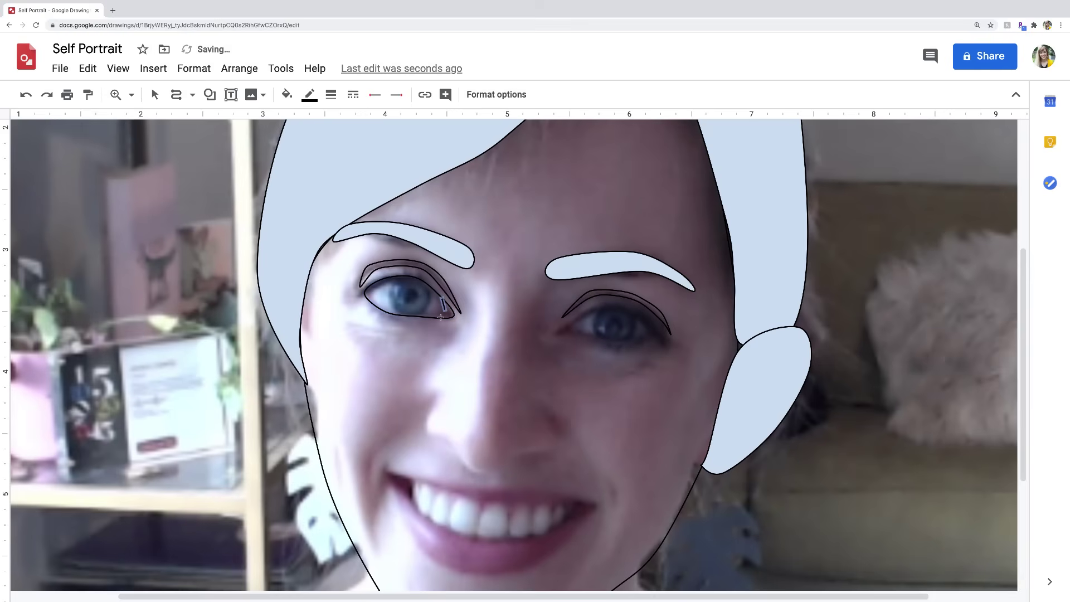
left_click(428, 309)
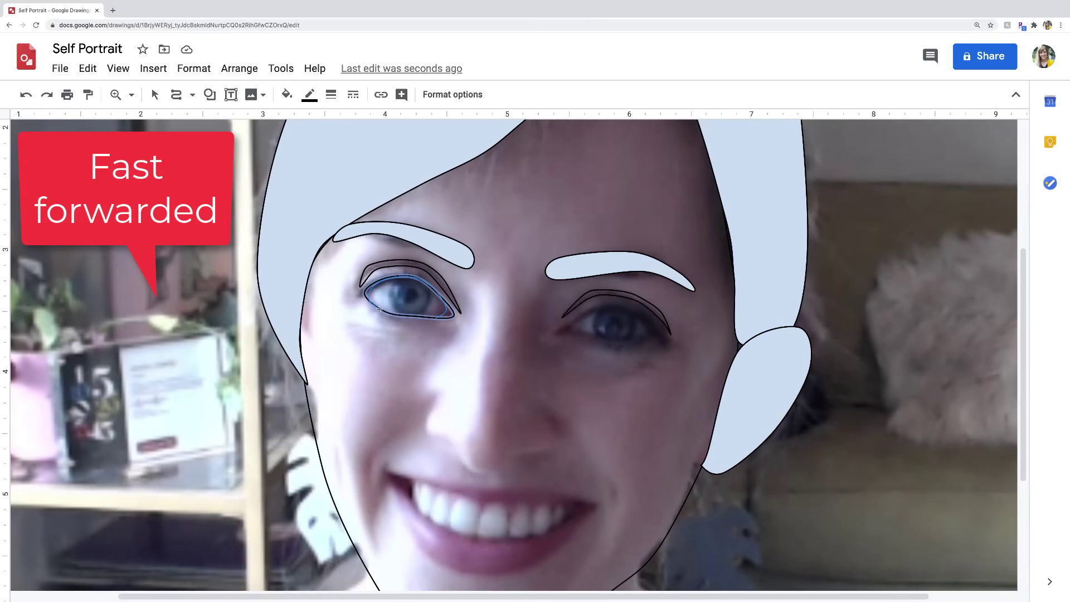
left_click(287, 94)
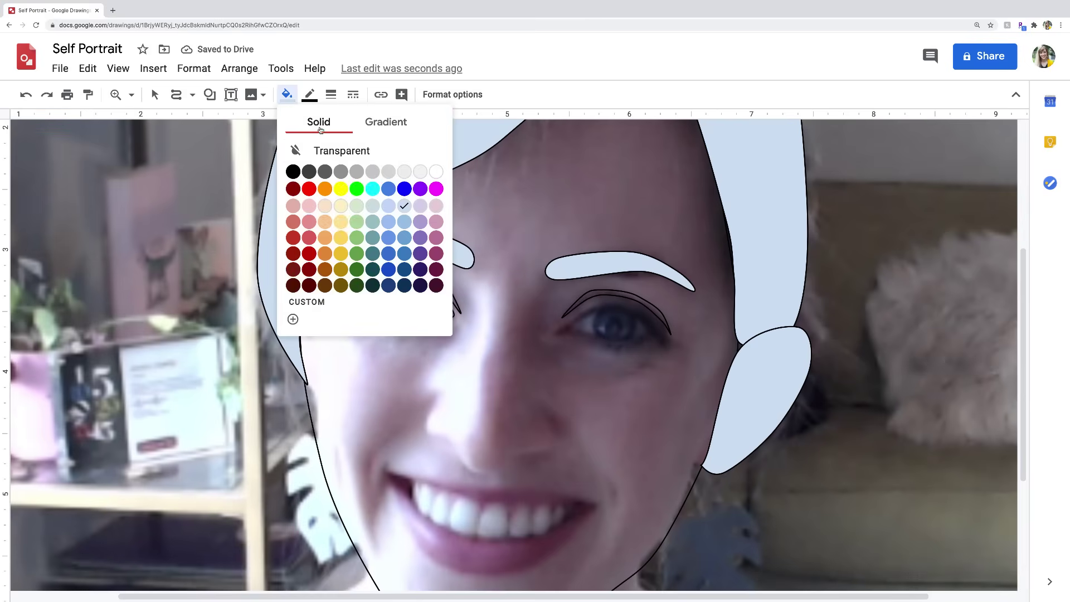
left_click(349, 154)
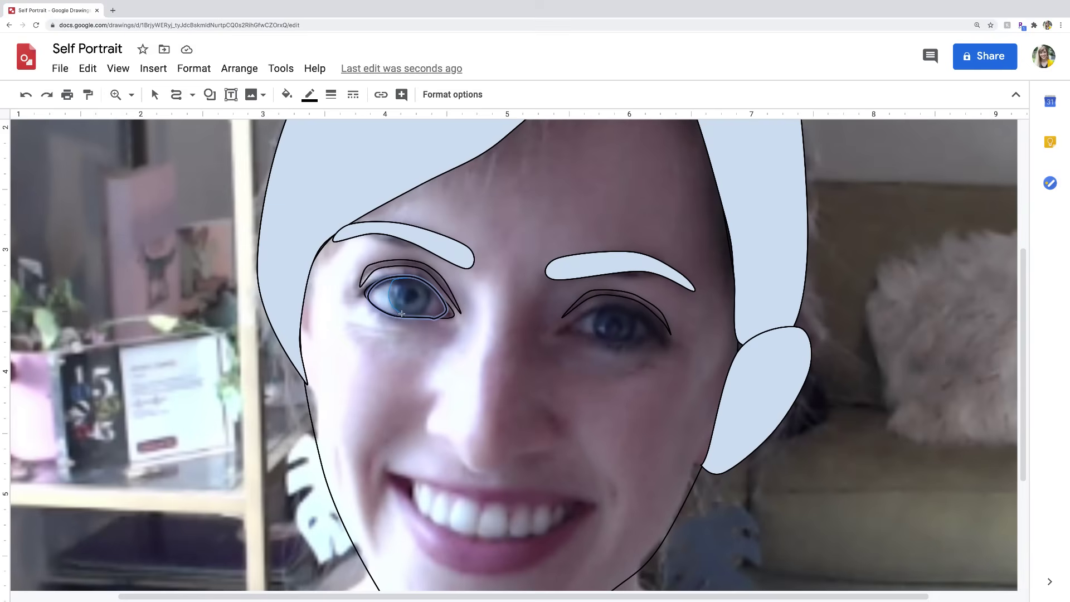
double_click(406, 315)
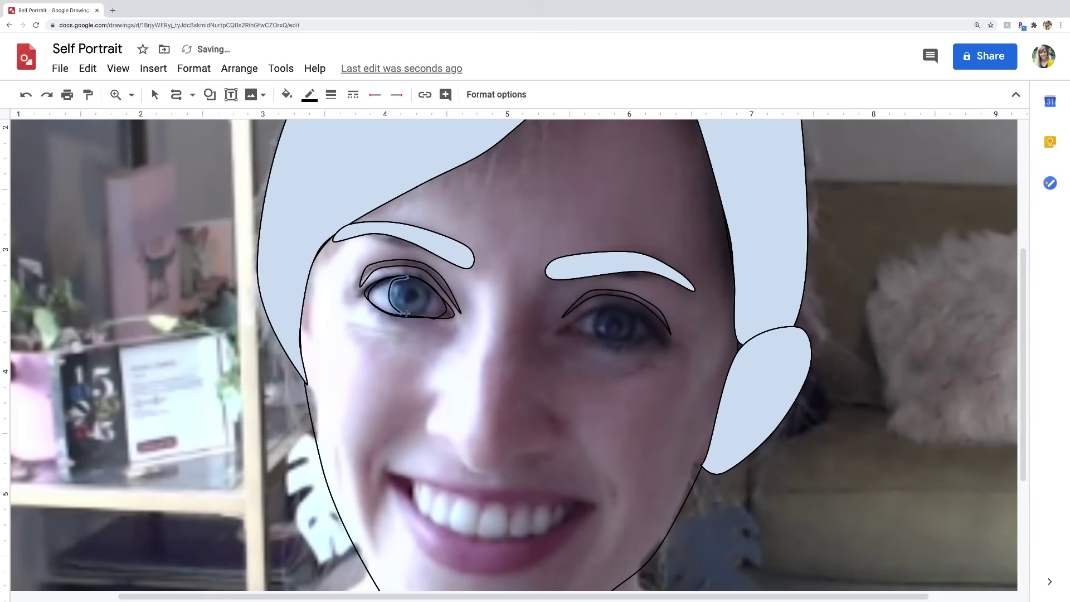
key("super+z")
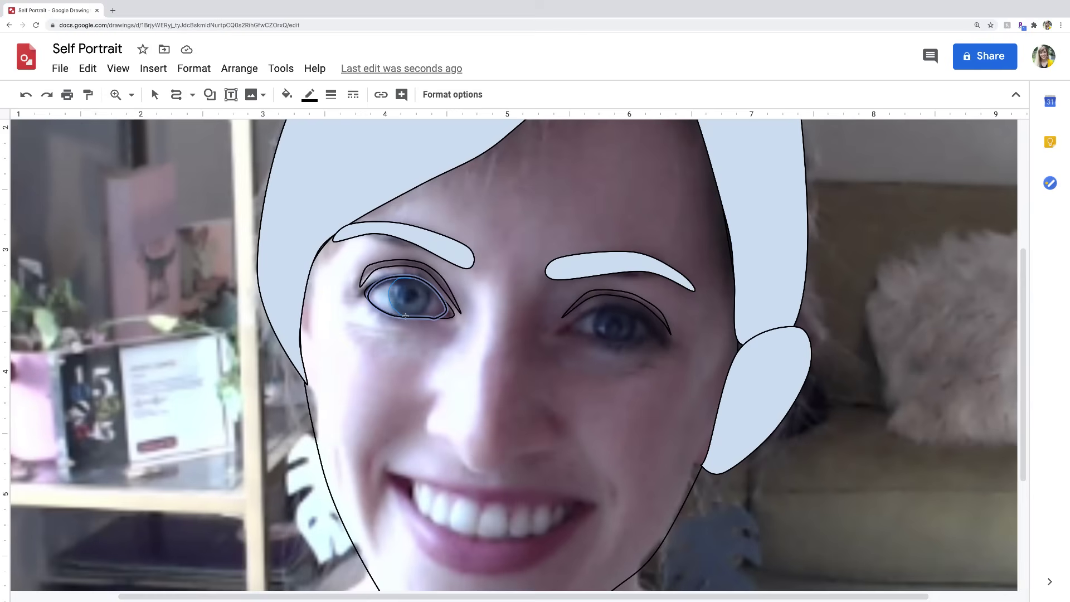
double_click(412, 316)
key("super+z")
Step: Trace the iris of the left eye as a closed round curve and set its fill to transparent
left_click(415, 277)
left_click(390, 295)
left_click(429, 298)
left_click(415, 277)
left_click(286, 94)
left_click(335, 152)
Step: Trace the pupil inside the left iris as a small closed curve and set its fill to transparent
left_click(176, 94)
left_click(414, 287)
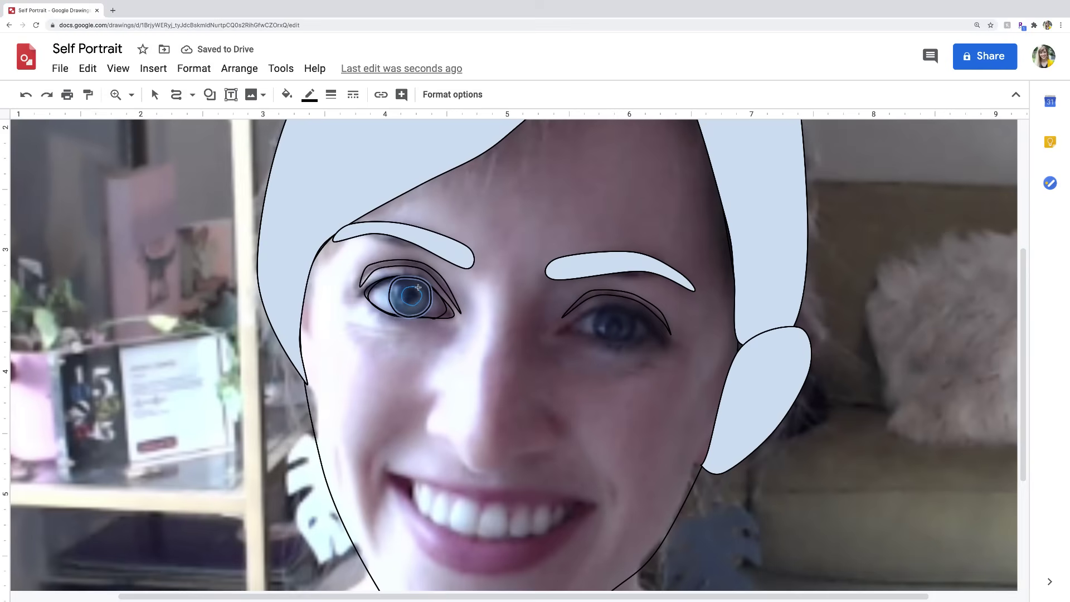
left_click_drag(413, 287, 413, 287)
left_click(287, 94)
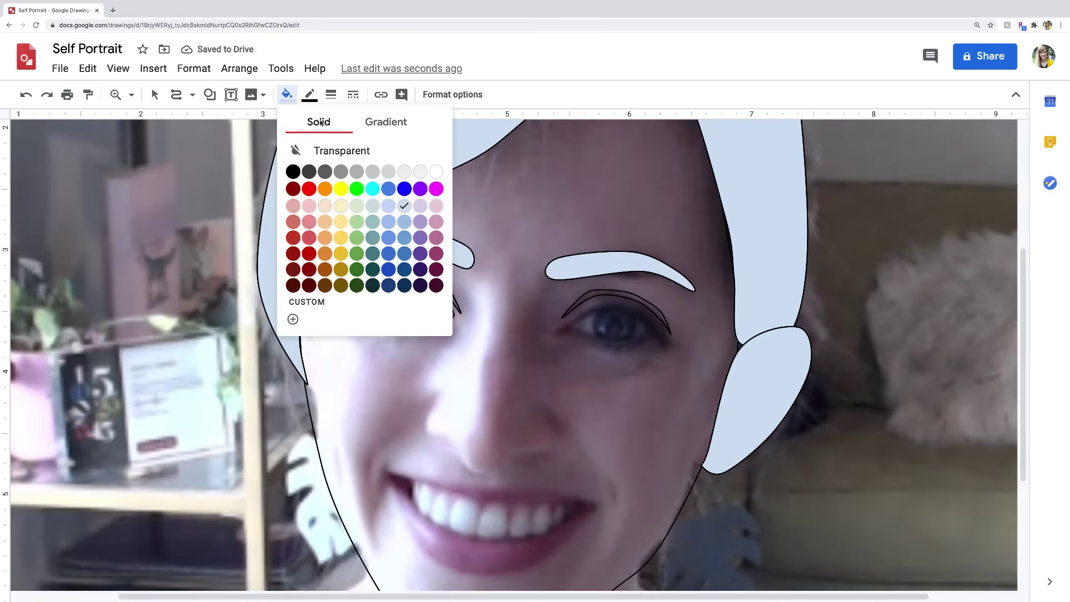
left_click(343, 151)
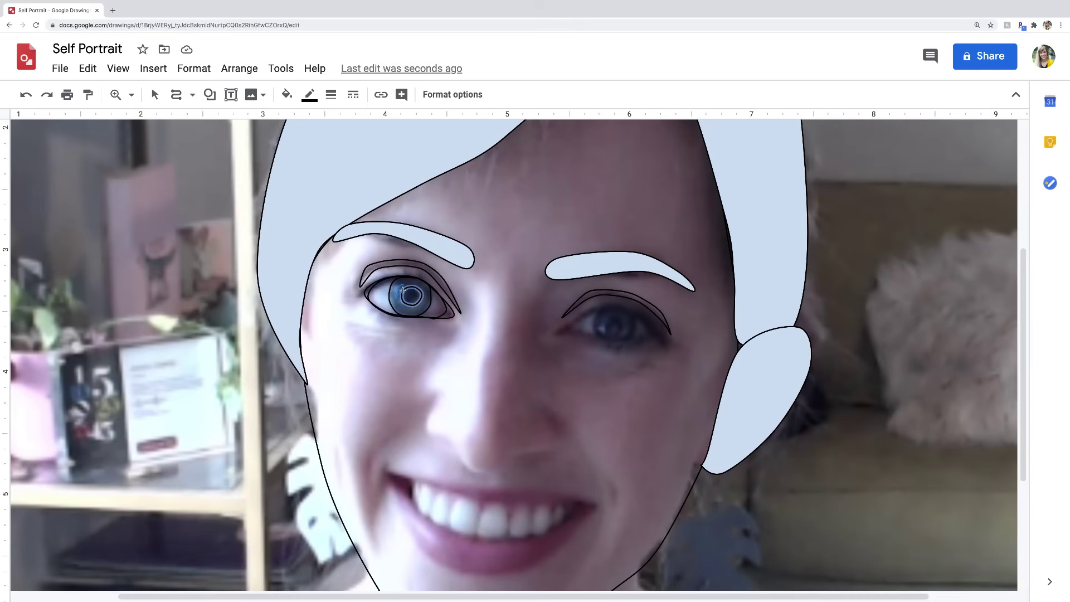
Step: Trace the light reflection on the left iris and the upper lash line of the left eye as closed curves
left_click(402, 289)
left_click(427, 281)
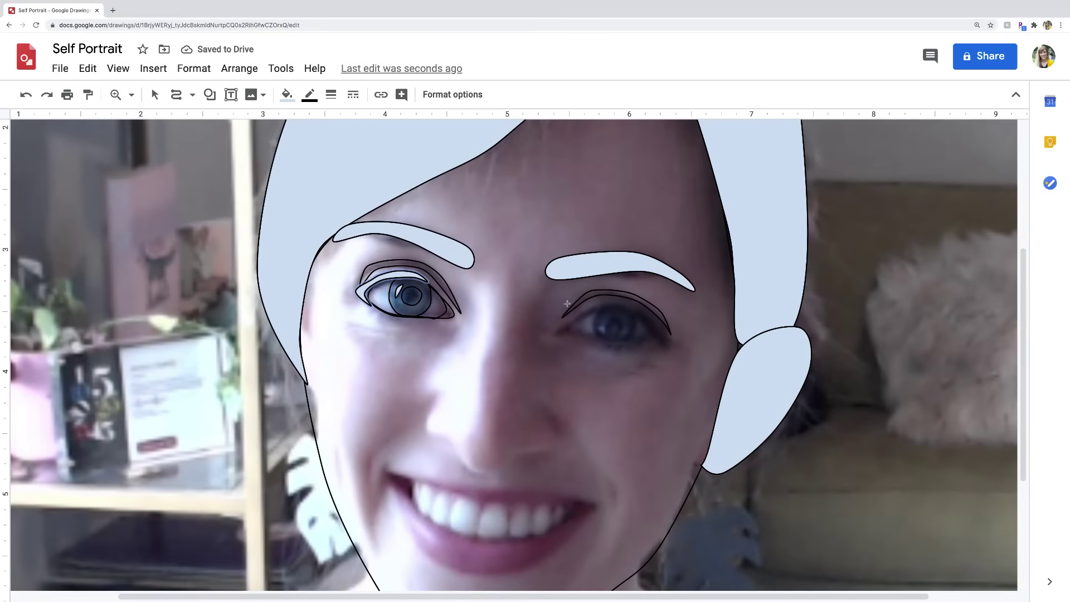
Step: Trace the outline of the right eye and the eyeball area inside it as closed curves with transparent fill
left_click(560, 333)
left_click(607, 307)
left_click(655, 335)
left_click(560, 332)
left_click(575, 328)
left_click(624, 340)
left_click(652, 329)
left_click(595, 310)
Step: Trace the iris of the right eye as a closed round curve and set its fill to transparent
left_click(595, 312)
left_click(617, 307)
left_click(638, 316)
left_click(634, 340)
left_click(600, 338)
left_click(595, 312)
left_click(287, 94)
left_click(335, 143)
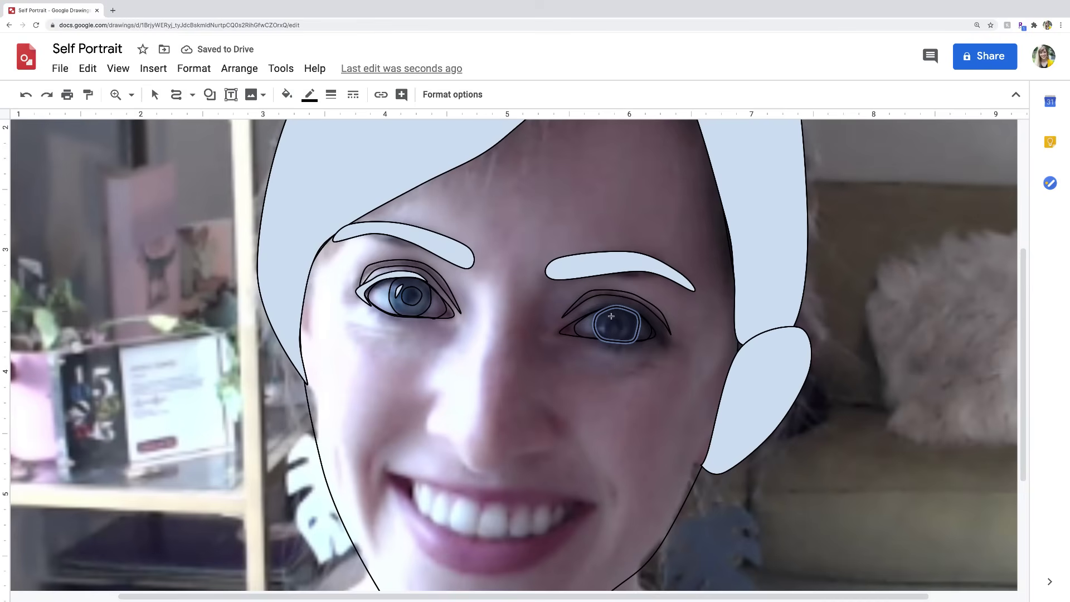
Step: Trace the pupil of the right eye and the light reflection on its iris as closed curves
mouse_move(617, 316)
left_mouse_down()
mouse_move(605, 326)
mouse_move(613, 340)
mouse_move(628, 330)
mouse_move(618, 315)
left_mouse_up()
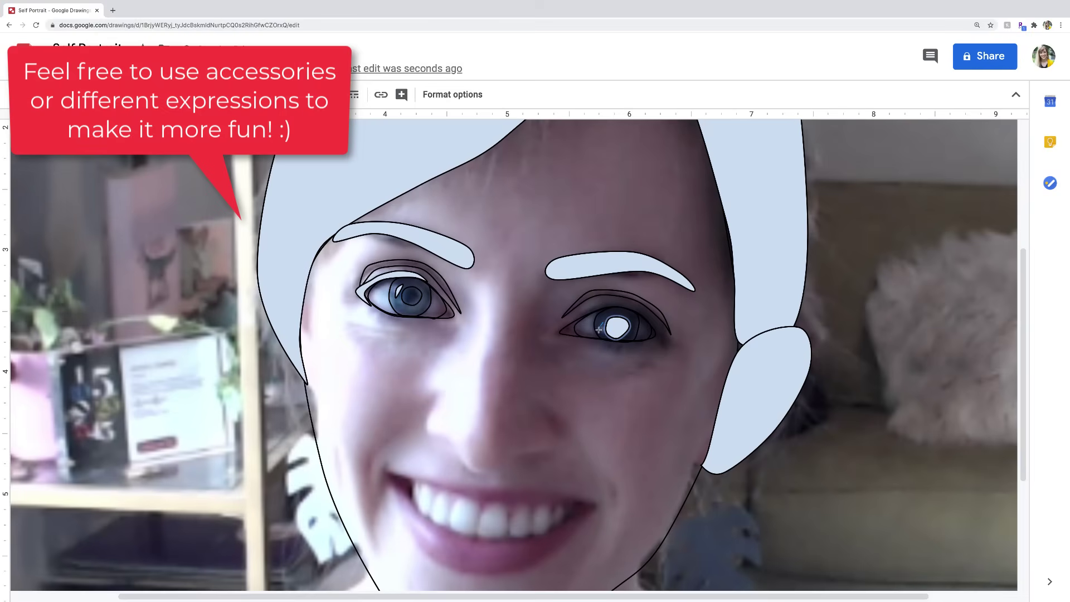
left_click(603, 326)
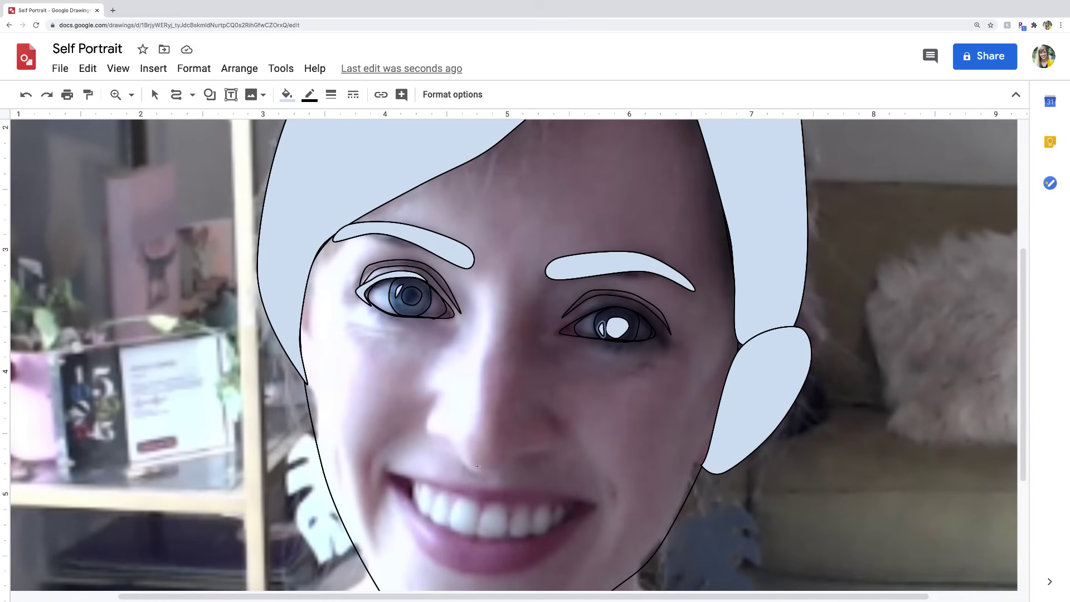
Step: Trace the highlight along the nose and the long highlight down the left cheek and jaw as closed curves
mouse_move(472, 465)
left_mouse_down()
mouse_move(491, 349)
mouse_move(485, 281)
mouse_move(431, 415)
mouse_move(483, 469)
left_mouse_up()
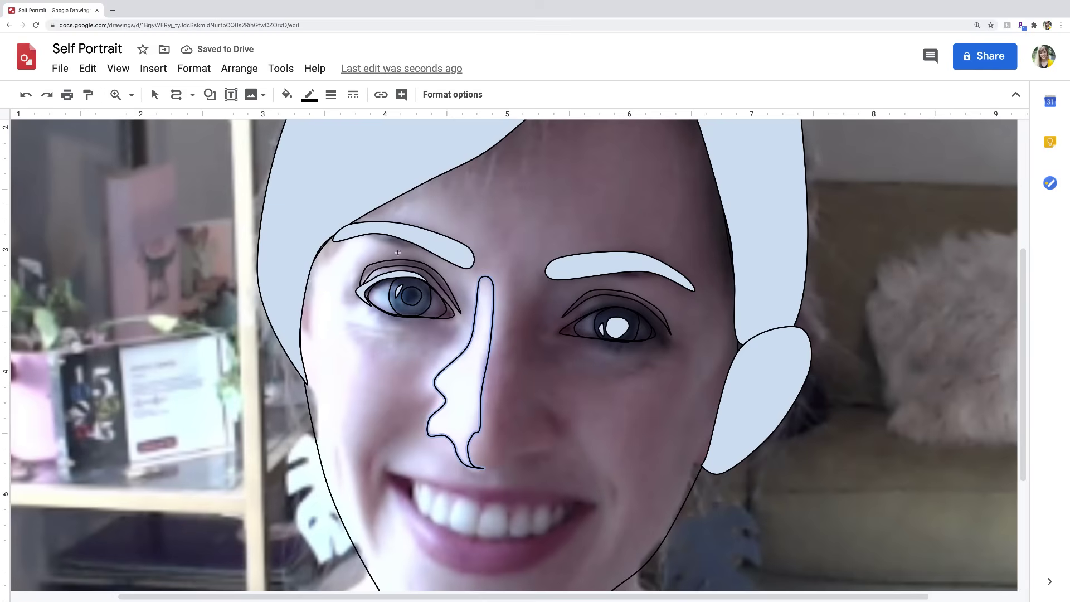
scroll(378, 568, "down", 2)
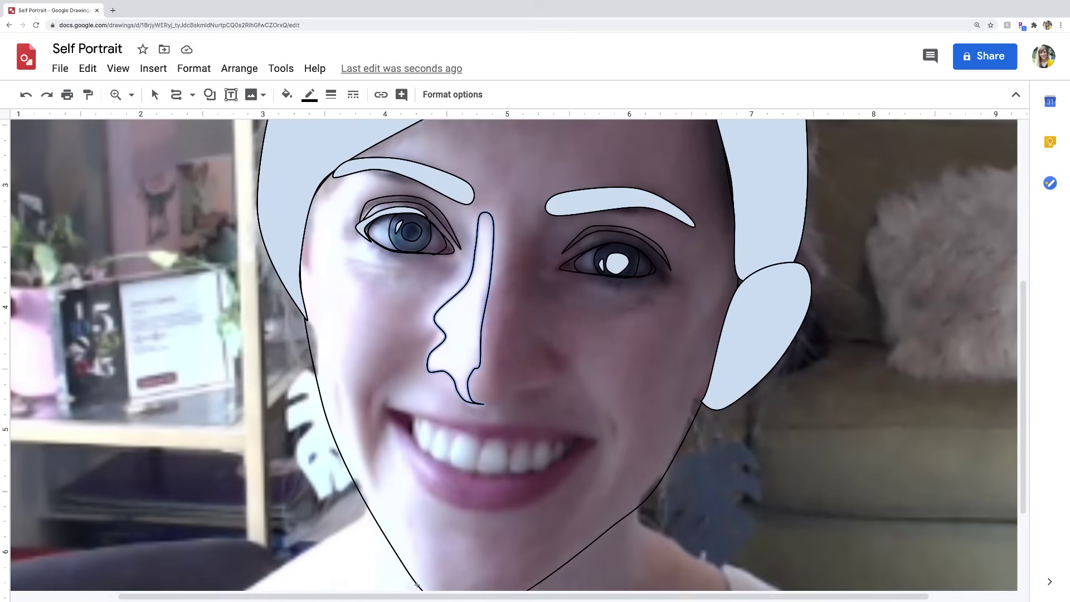
mouse_move(417, 584)
left_mouse_down()
mouse_move(343, 290)
mouse_move(368, 176)
mouse_move(422, 586)
left_mouse_up()
Step: Trace the right nostril and the crease beside it as closed curves, undoing the first crease and redrawing it
left_click_drag(516, 395, 515, 397)
left_click_drag(556, 369, 550, 340)
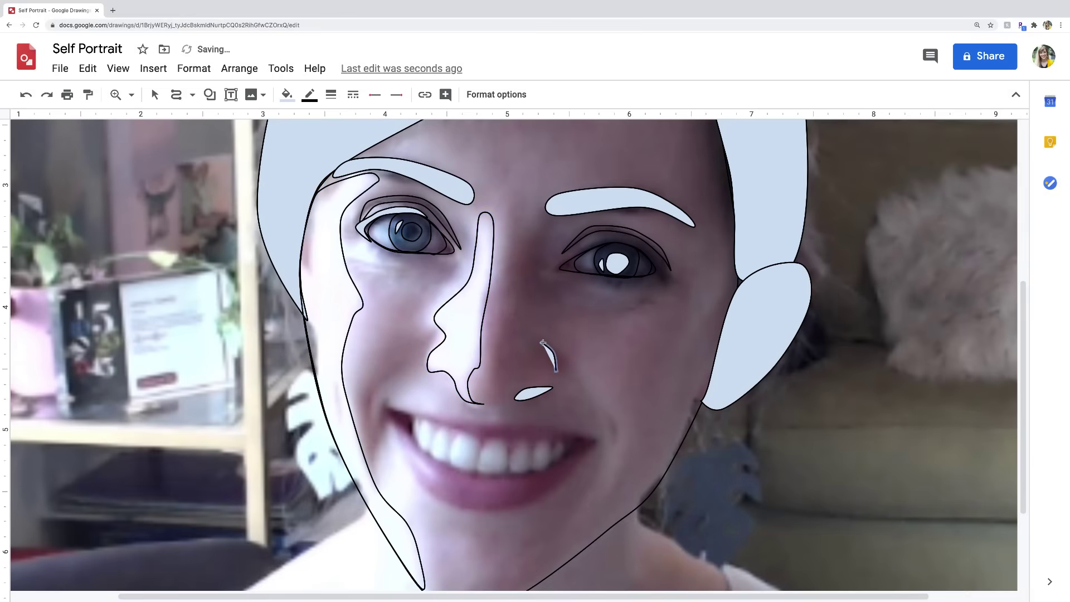
key("super+z")
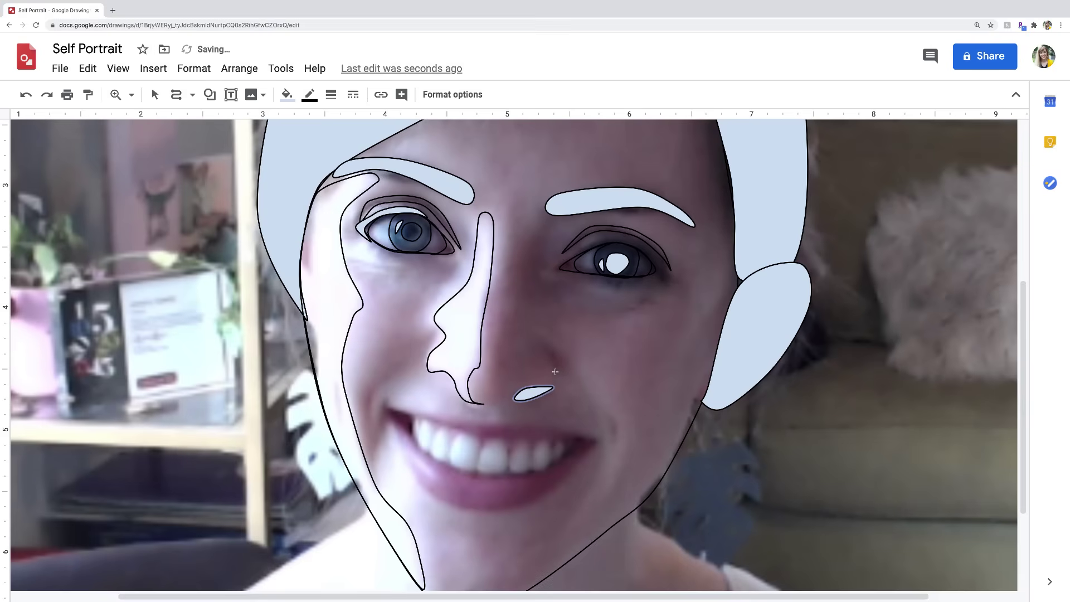
mouse_move(555, 370)
left_mouse_down()
mouse_move(544, 347)
mouse_move(562, 351)
mouse_move(556, 371)
left_mouse_up()
Step: Trace the smile creases beside both corners of the mouth as small closed curves
mouse_move(612, 443)
left_mouse_down()
mouse_move(615, 426)
mouse_move(611, 444)
left_mouse_up()
mouse_move(391, 402)
left_mouse_down()
mouse_move(382, 430)
mouse_move(392, 401)
left_mouse_up()
Step: Trace the shadow beside the nose bridge and the narrow hair strip along the right side of the face
scroll(392, 401, "up", 2)
mouse_move(545, 357)
left_mouse_down()
mouse_move(526, 396)
mouse_move(545, 357)
left_mouse_up()
scroll(541, 372, "up", 1)
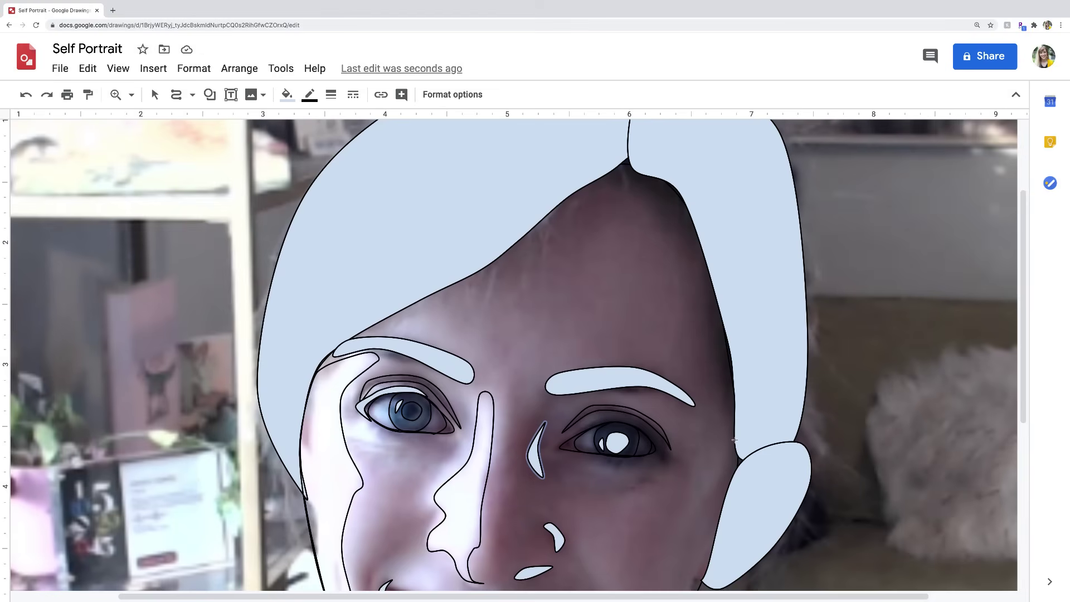
mouse_move(734, 440)
left_mouse_down()
mouse_move(669, 209)
mouse_move(598, 200)
mouse_move(556, 251)
mouse_move(390, 315)
mouse_move(466, 278)
mouse_move(570, 189)
mouse_move(632, 157)
mouse_move(686, 185)
mouse_move(724, 298)
mouse_move(715, 307)
mouse_move(733, 347)
mouse_move(738, 441)
left_mouse_up()
Step: Trace the upper lash line of the right eye as a closed curve
scroll(735, 440, "down", 4)
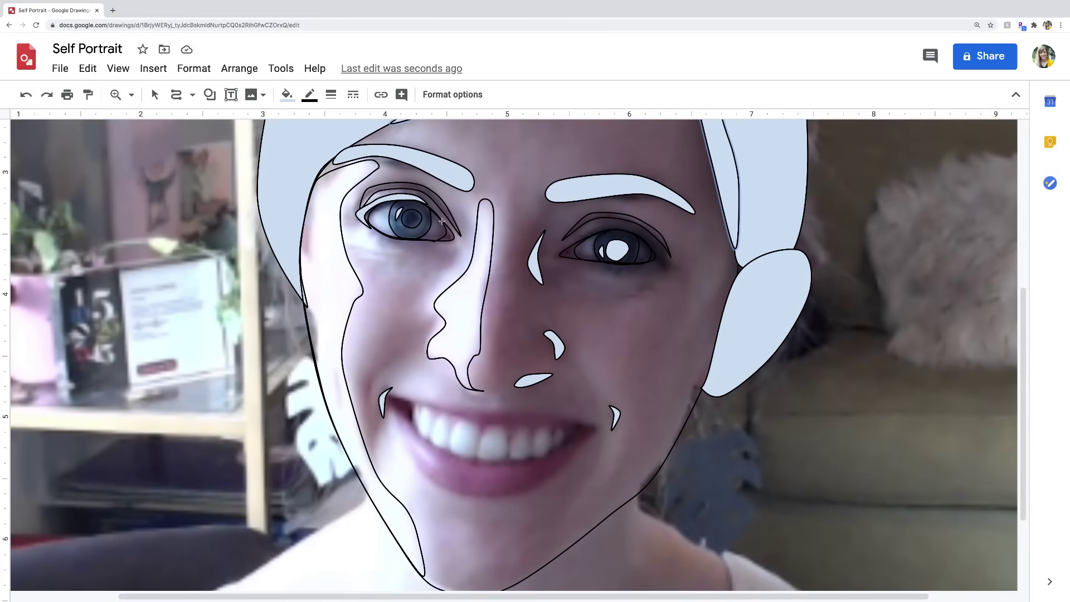
left_click(588, 239)
left_click(603, 226)
left_click(618, 224)
left_click(631, 225)
scroll(664, 250, "up", 1)
double_click(667, 291)
Step: Trace the dark gap between the teeth and the left corner of the mouth as a closed curve
scroll(527, 400, "down", 2)
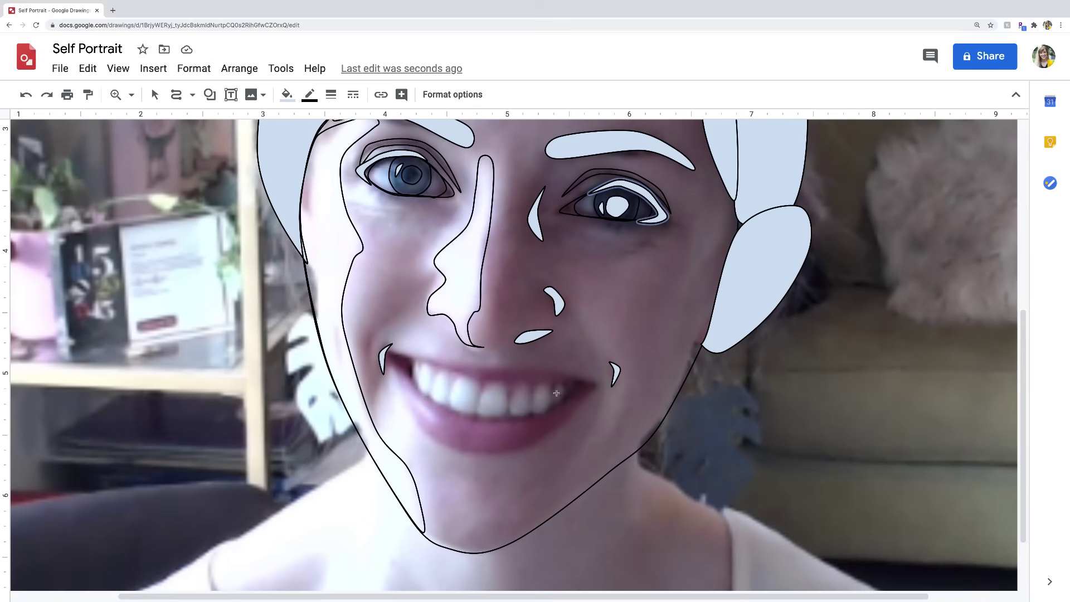
left_click(388, 354)
left_click(412, 383)
left_click(390, 354)
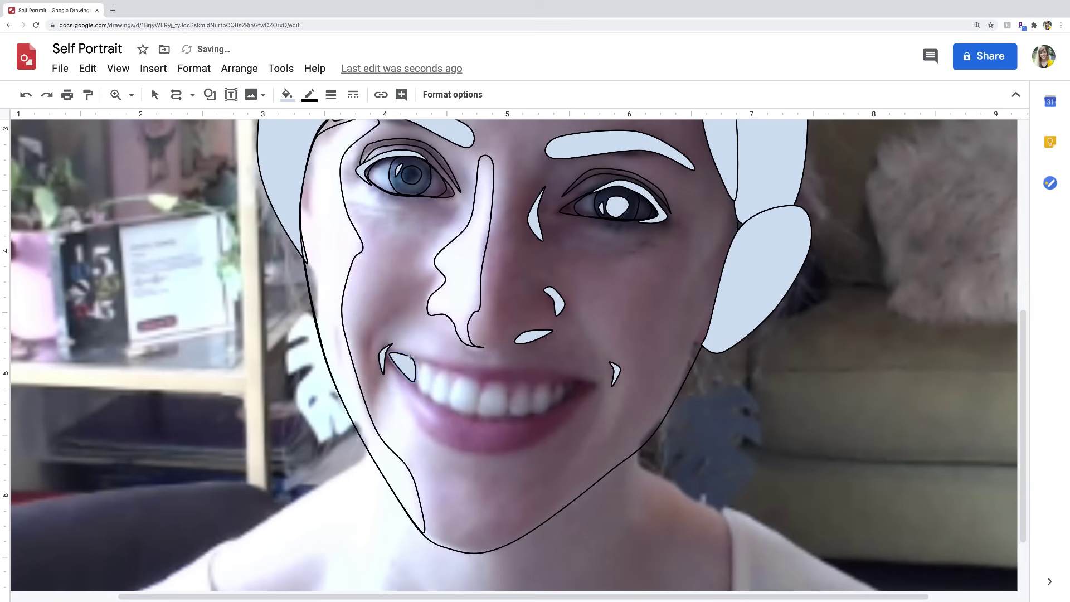
Step: Trace the upper lip from one mouth corner to the other as a closed curve
left_click(391, 353)
left_click(481, 370)
left_click(510, 368)
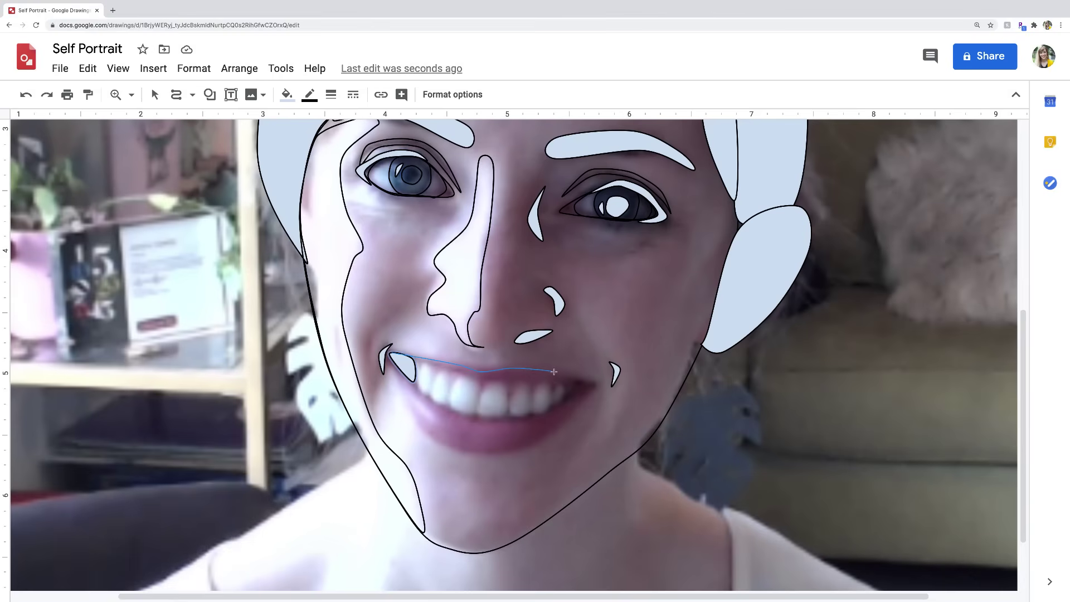
left_click(595, 383)
left_click(393, 353)
Step: Trace the lower lip as a closed curve running between both mouth corners
left_click(392, 354)
left_click(443, 445)
left_click(519, 448)
left_click(594, 382)
left_click(490, 421)
left_click(393, 353)
Step: Trace the dark gap at the right corner of the mouth as a closed curve
left_click(569, 401)
left_click(590, 381)
Step: Adjust the curve points along the upper edge of the lower lip so it follows the teeth
left_click(156, 95)
left_click(580, 393)
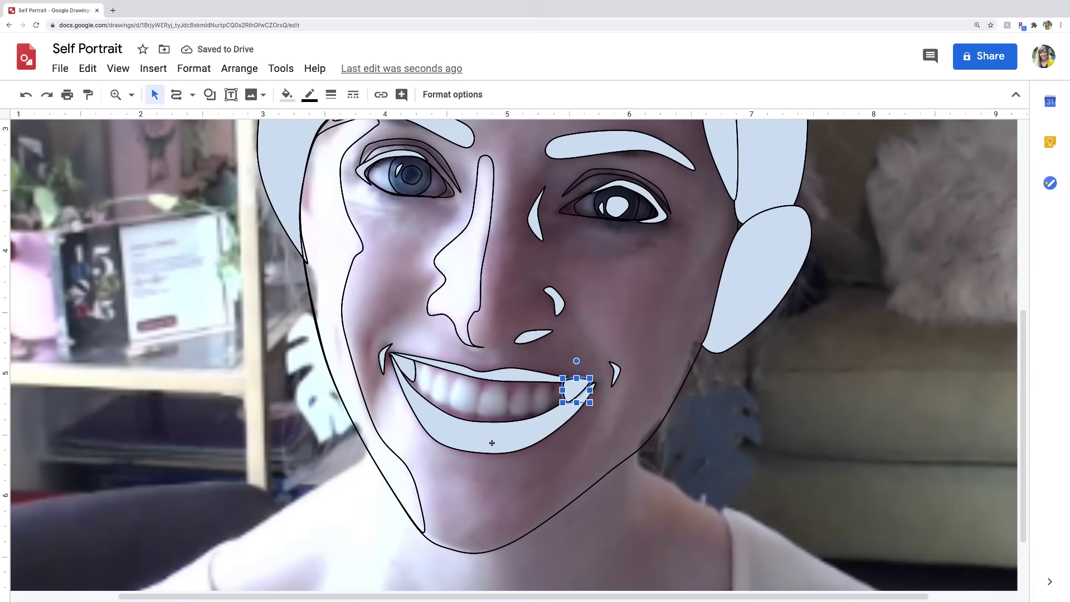
left_click(480, 423)
double_click(472, 424)
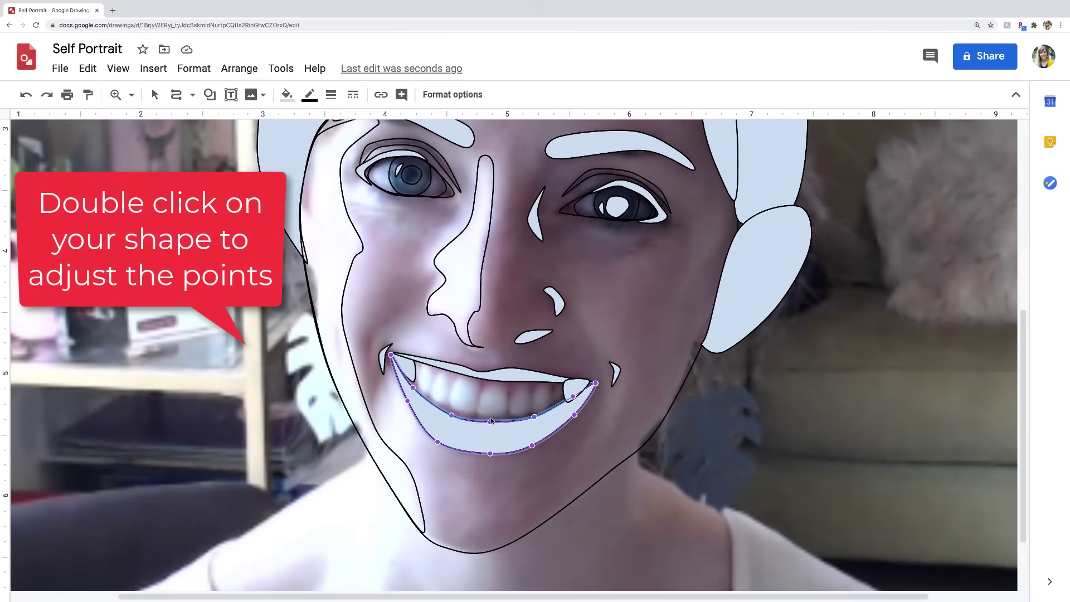
left_click_drag(491, 422, 456, 414)
Step: Adjust the curve points of the gap shapes at both mouth corners to fit between the lips
left_click(578, 380)
double_click(577, 383)
left_click_drag(565, 381, 591, 386)
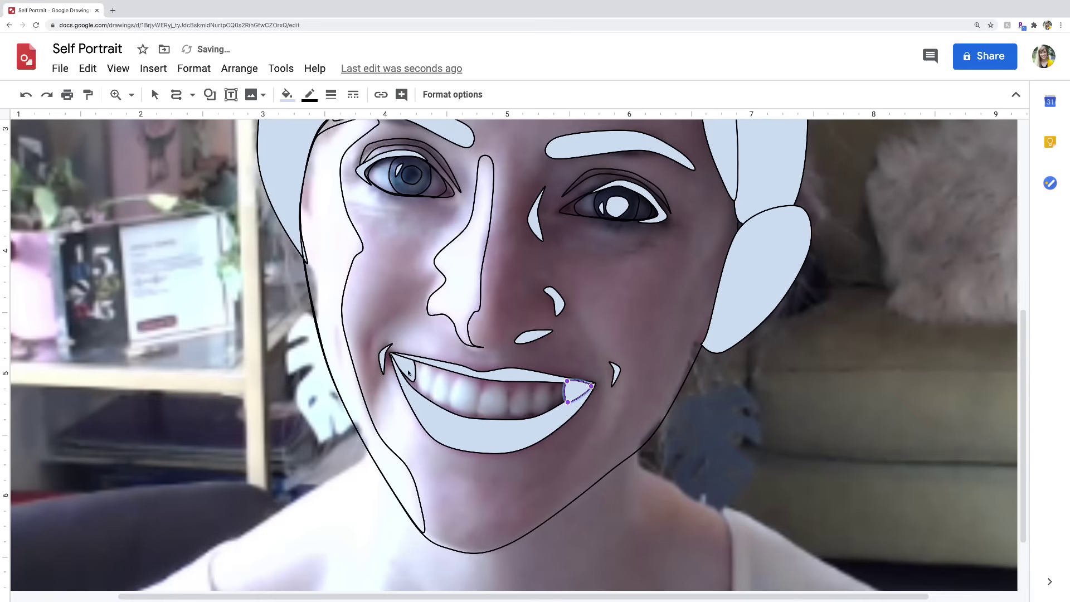
double_click(411, 373)
left_click_drag(413, 382, 416, 361)
Step: Trace the mouth opening around all the teeth as a closed curve and set its fill to transparent
left_click(176, 94)
left_click(115, 94)
left_click(492, 421)
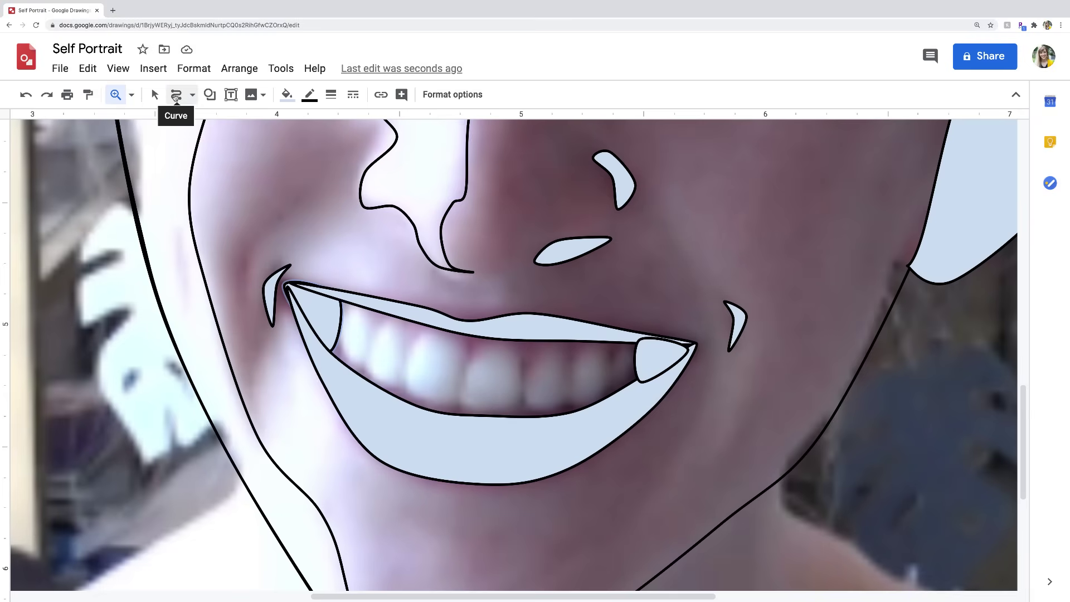
left_click(176, 94)
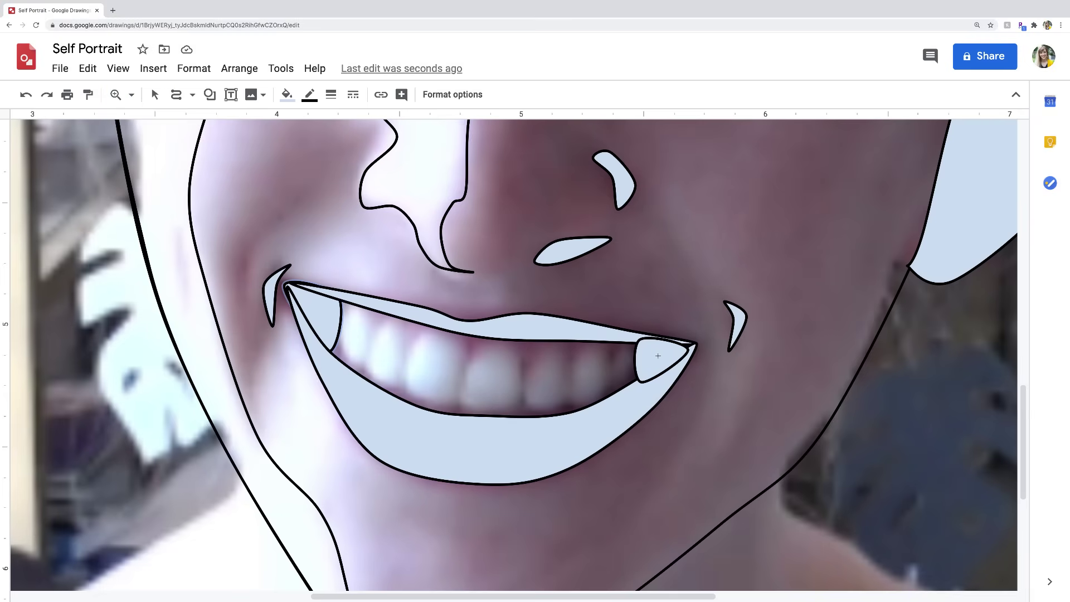
left_click(642, 339)
left_click(336, 297)
left_click(326, 350)
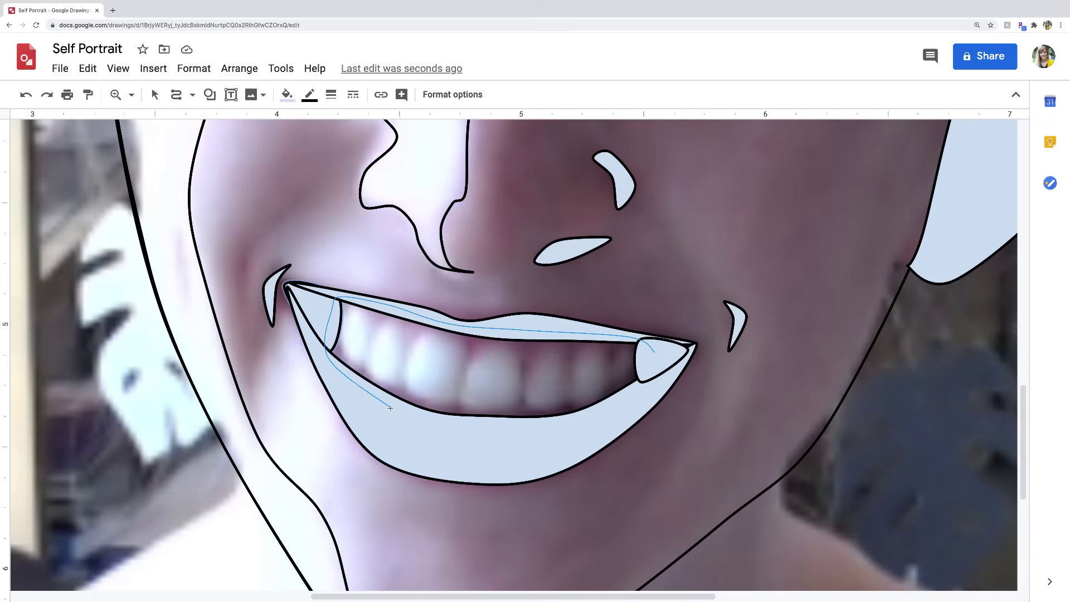
left_click(512, 436)
left_click(655, 350)
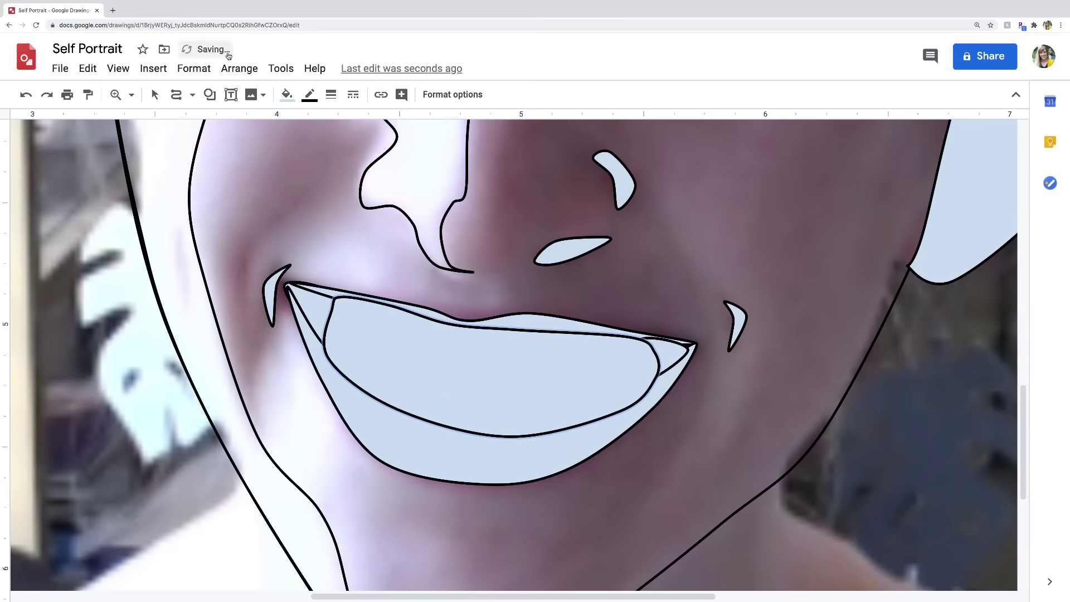
left_click(284, 92)
left_click(335, 153)
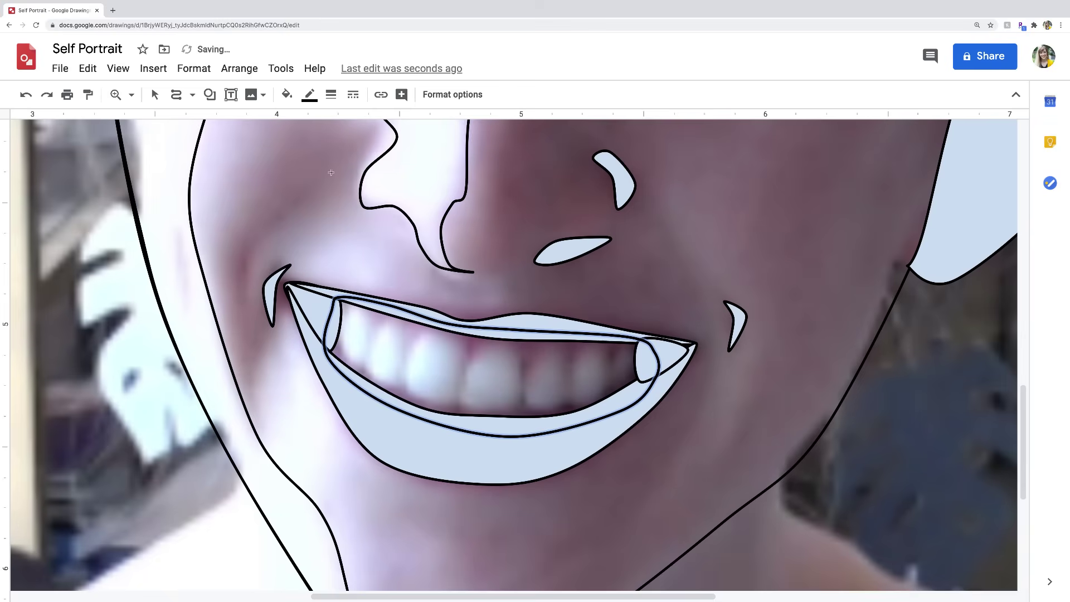
Step: Trace each visible upper tooth as a separate closed curve inside the mouth
left_click(393, 322)
left_click(377, 323)
left_click(365, 370)
left_click(399, 394)
left_click(403, 333)
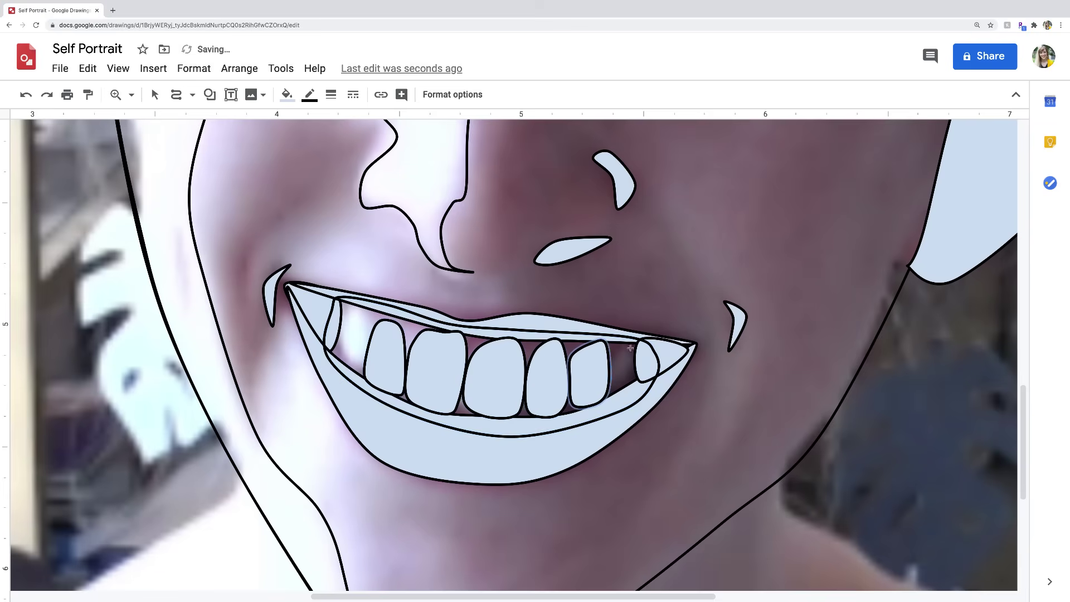
left_click(630, 347)
left_click(620, 390)
left_click(612, 363)
left_click(631, 348)
left_click(369, 308)
left_click(361, 374)
left_click(338, 348)
left_click(369, 307)
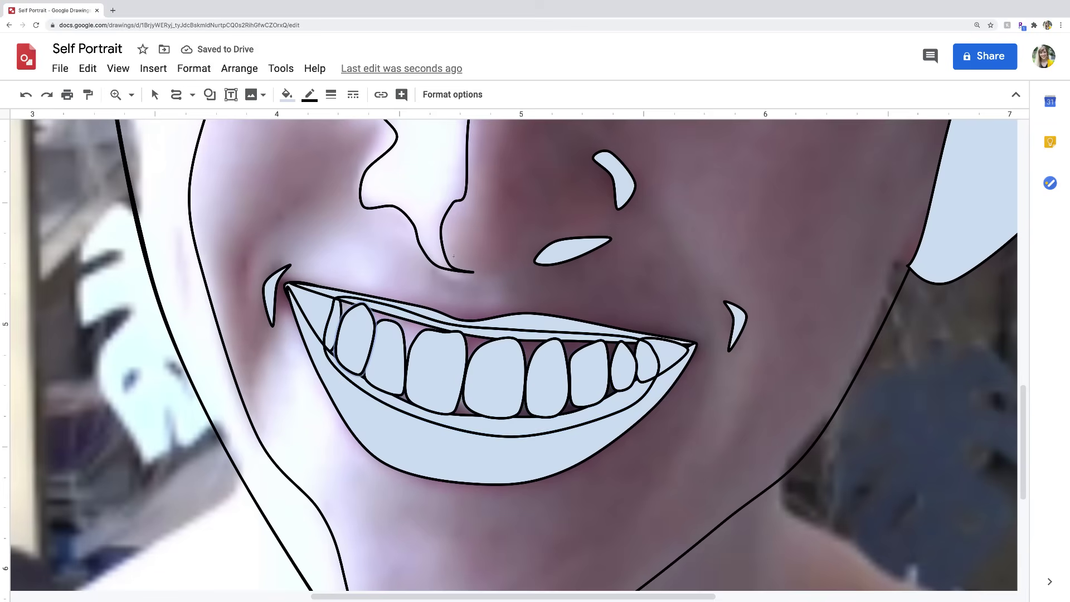
Step: Trace the leaf-shaped earring below the right ear as a closed curve and set its fill to transparent
left_click(131, 96)
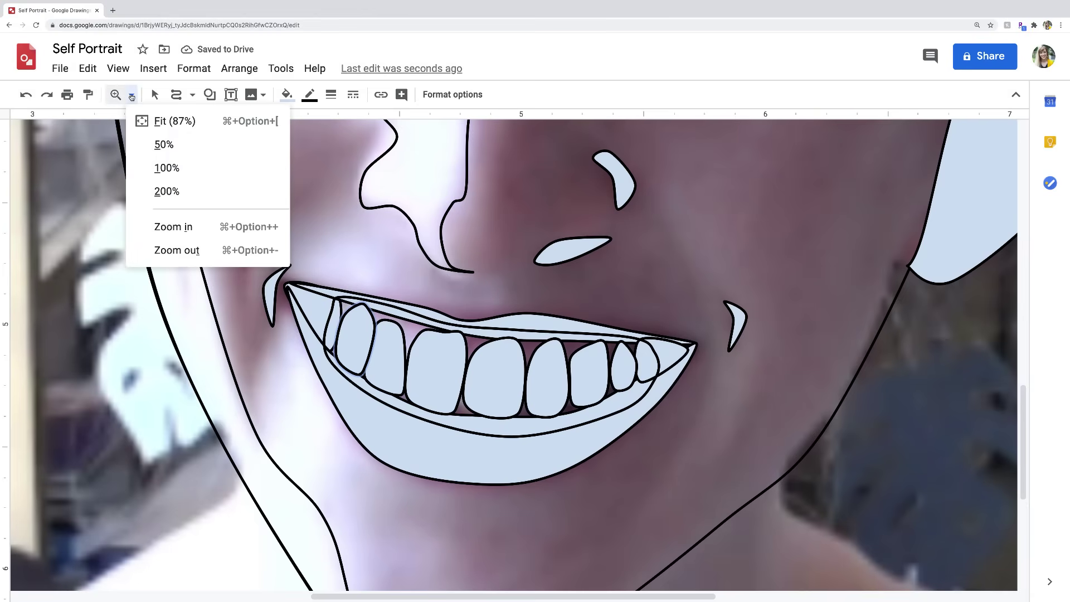
left_click(163, 145)
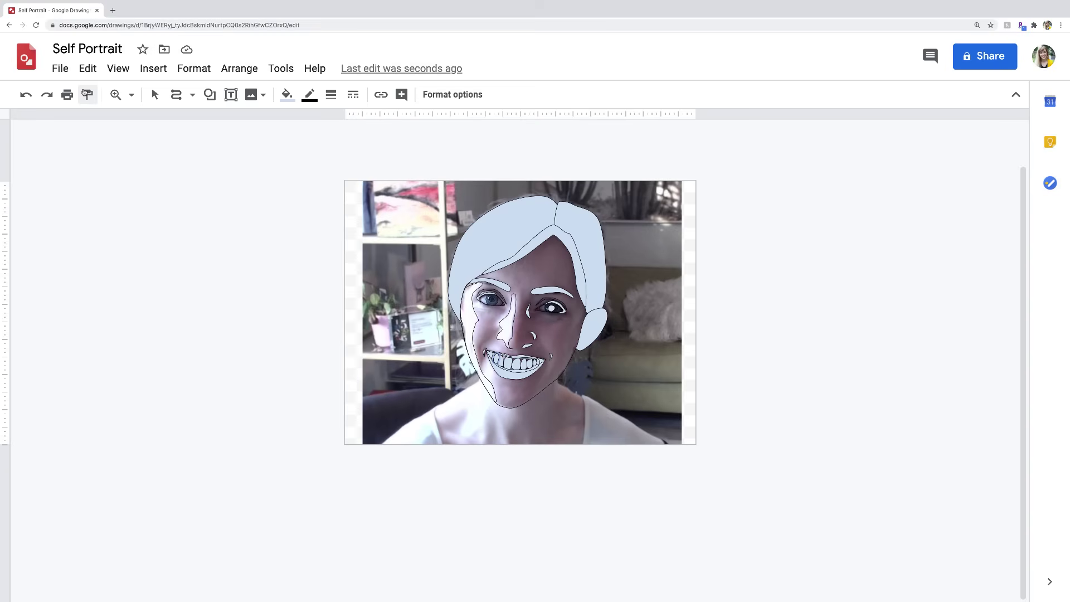
left_click(116, 94)
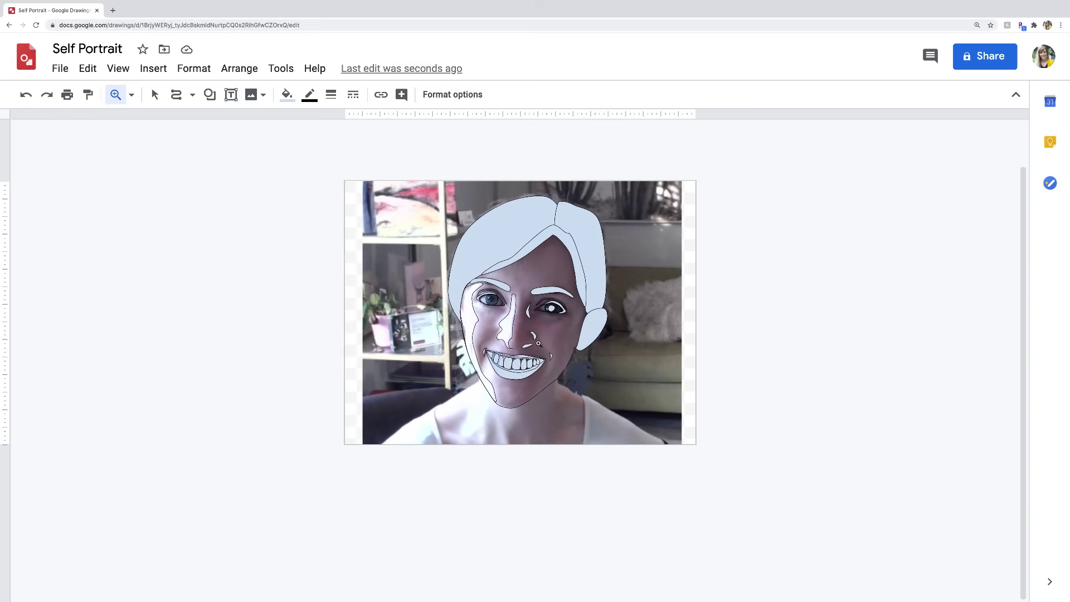
left_click(538, 343)
left_click(584, 393)
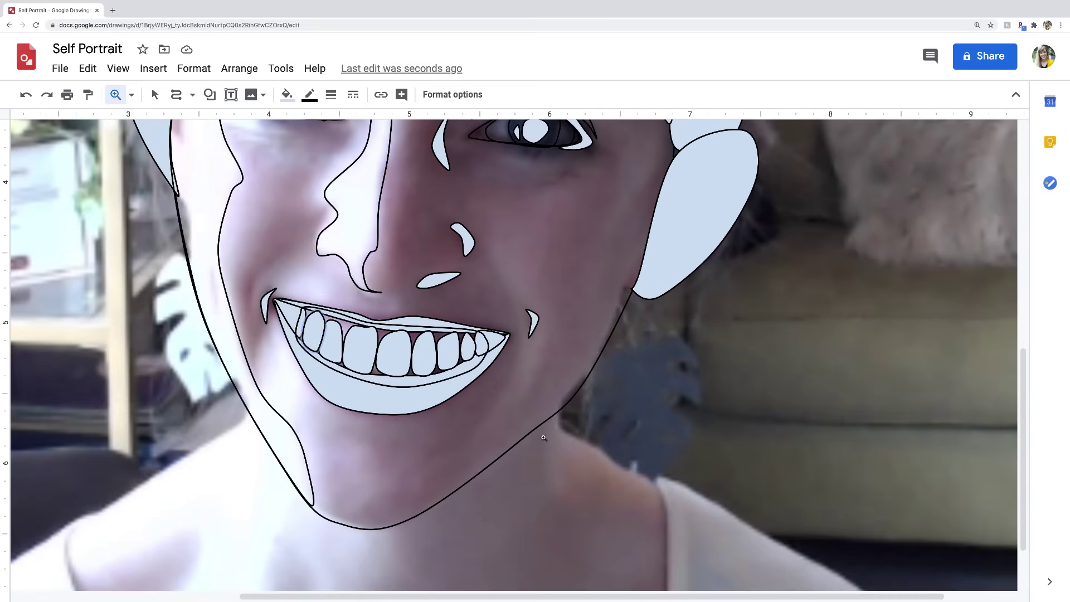
left_click(177, 94)
left_click(669, 361)
left_click(701, 403)
left_click(652, 484)
left_click(589, 437)
left_click(681, 370)
left_click(287, 94)
Step: Trace the two small openings in the right earring as closed curves with a light orange fill
left_click(624, 437)
left_click(666, 445)
left_click(663, 427)
Step: Trace the left leaf earring with transparent fill and add its small openings filled light orange
left_click(177, 94)
left_click(182, 256)
left_click(158, 298)
left_click(196, 399)
left_click(287, 94)
left_click(213, 351)
Step: Trace the neck, shoulders and chest as one large closed curve and set its fill to transparent
key("super+alt+minus")
left_click(346, 423)
left_click(666, 425)
left_click(533, 360)
left_click(408, 386)
left_click(287, 95)
Step: Trace the parts of the top covering the left and right shoulders as closed curves
left_click(178, 94)
left_click(410, 386)
left_click(557, 372)
Step: Trace the light and shadow areas on the neck and chest as three separate closed curves
left_click(411, 397)
left_click(442, 413)
left_click(467, 377)
left_click(457, 355)
left_click(472, 395)
left_click(484, 422)
left_click(534, 375)
left_click(148, 102)
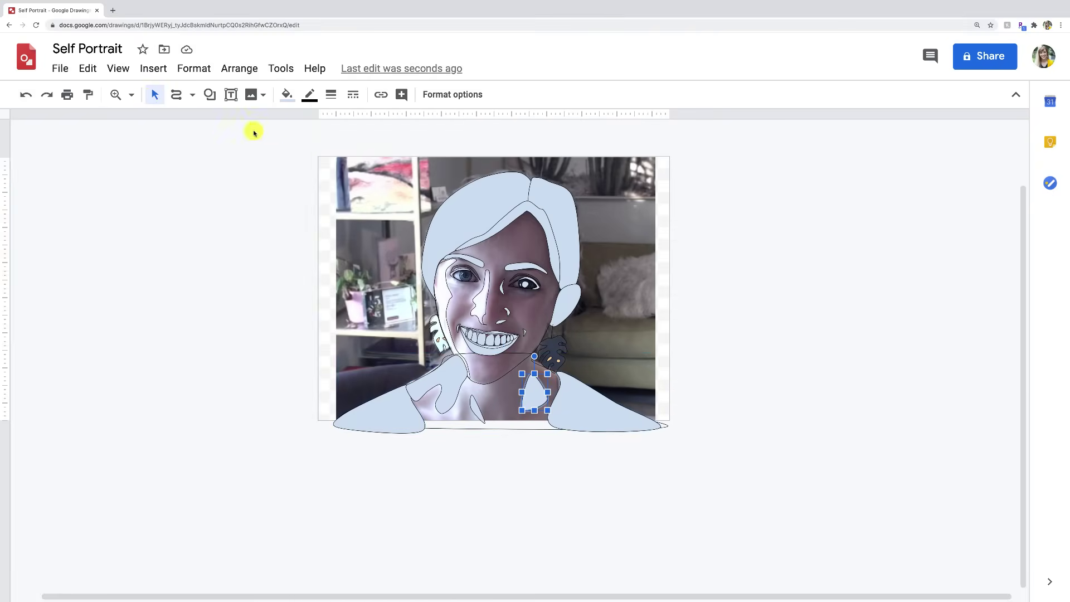
Step: Select the face outline shape and fill it with the light pink #f4cccc
left_click(118, 96)
left_click(492, 319)
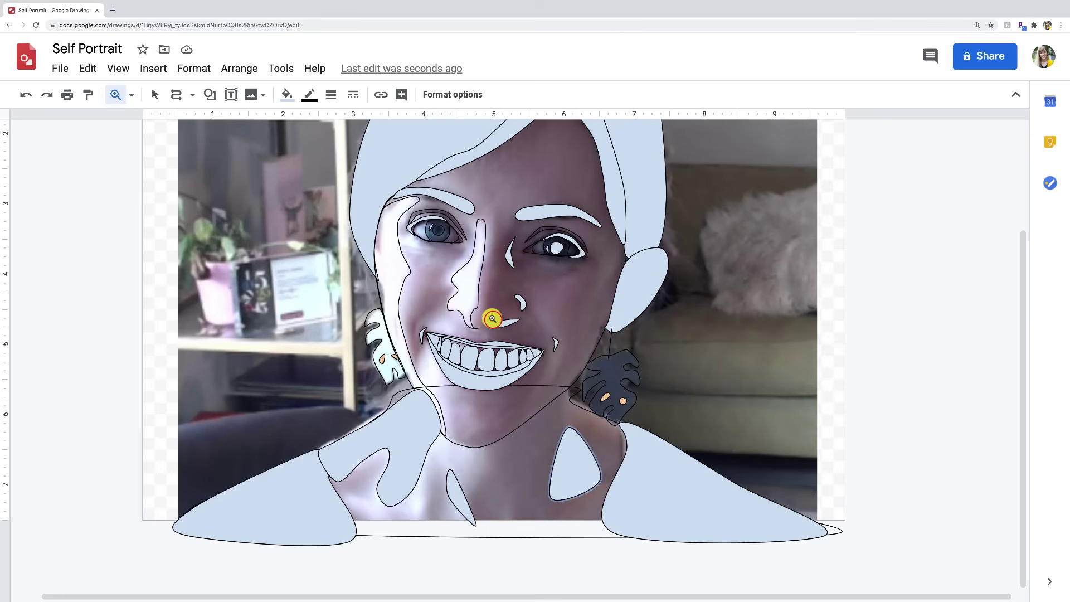
left_click(154, 94)
left_click(154, 94)
left_click(595, 345)
left_click(284, 94)
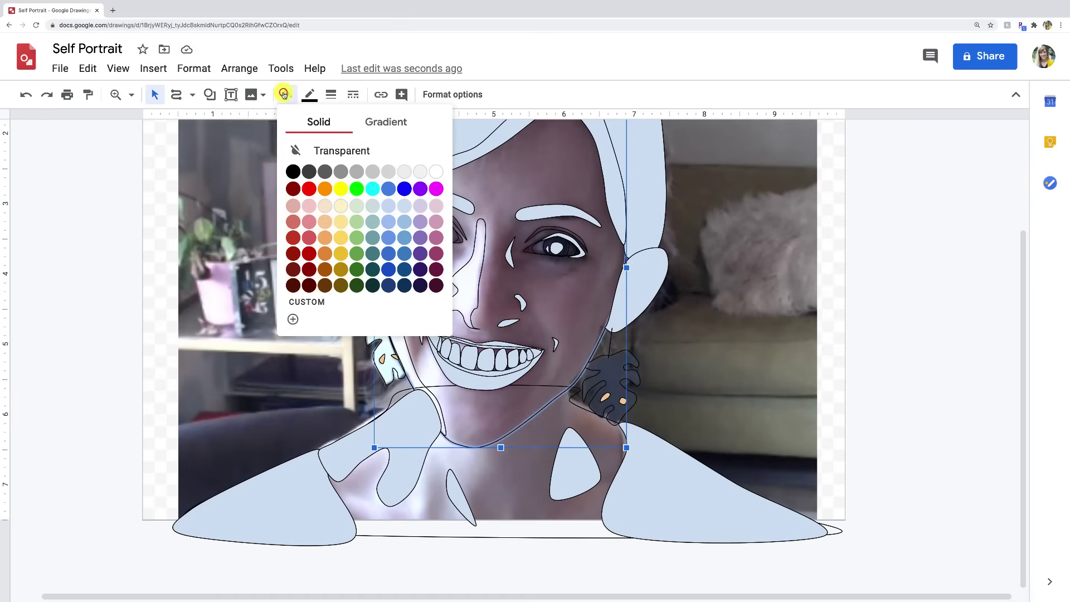
left_click(309, 207)
Step: Give the face shape a custom light peach fill, #f6dfd8
left_click(290, 97)
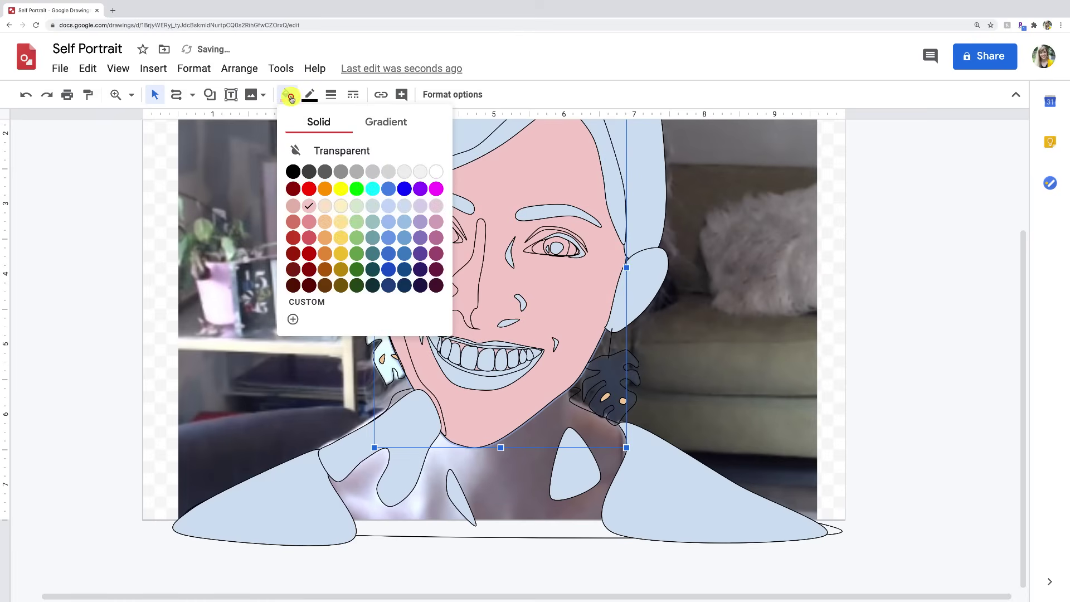
left_click(292, 318)
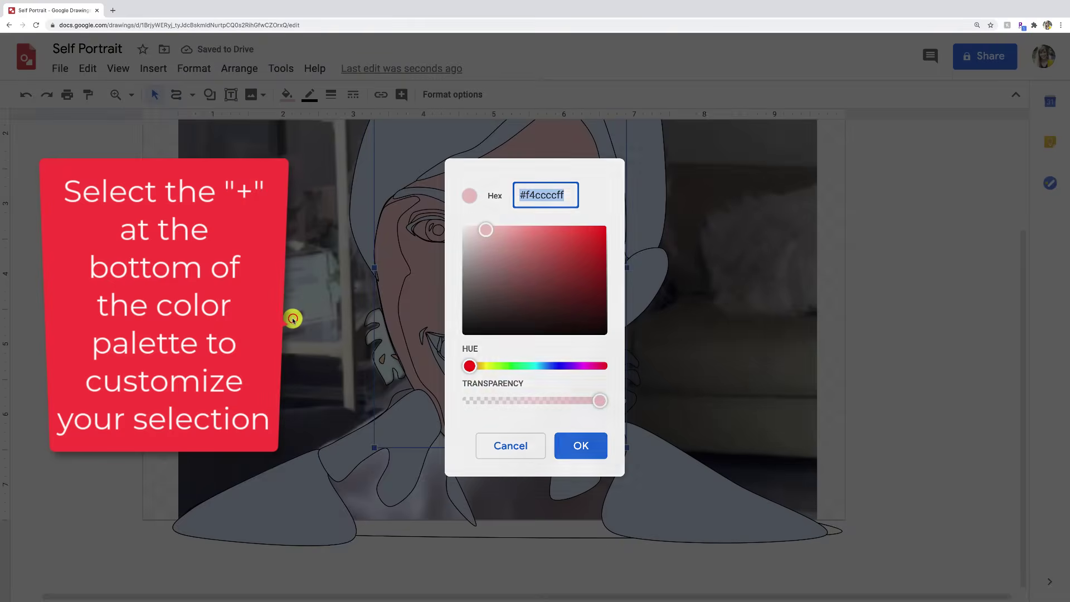
left_click(472, 367)
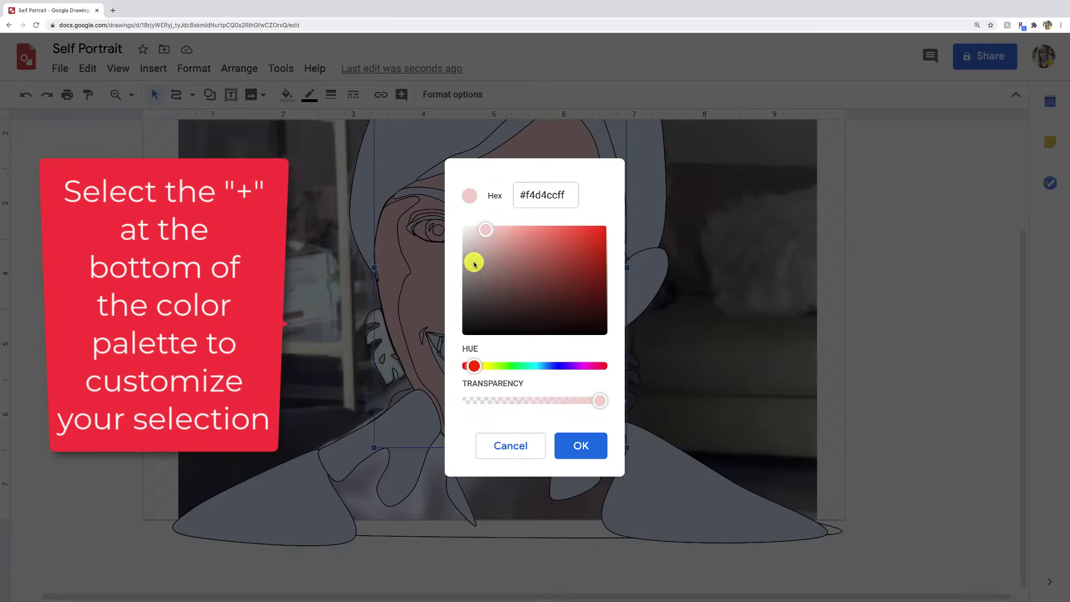
left_click_drag(483, 233, 482, 230)
left_click_drag(474, 370, 476, 370)
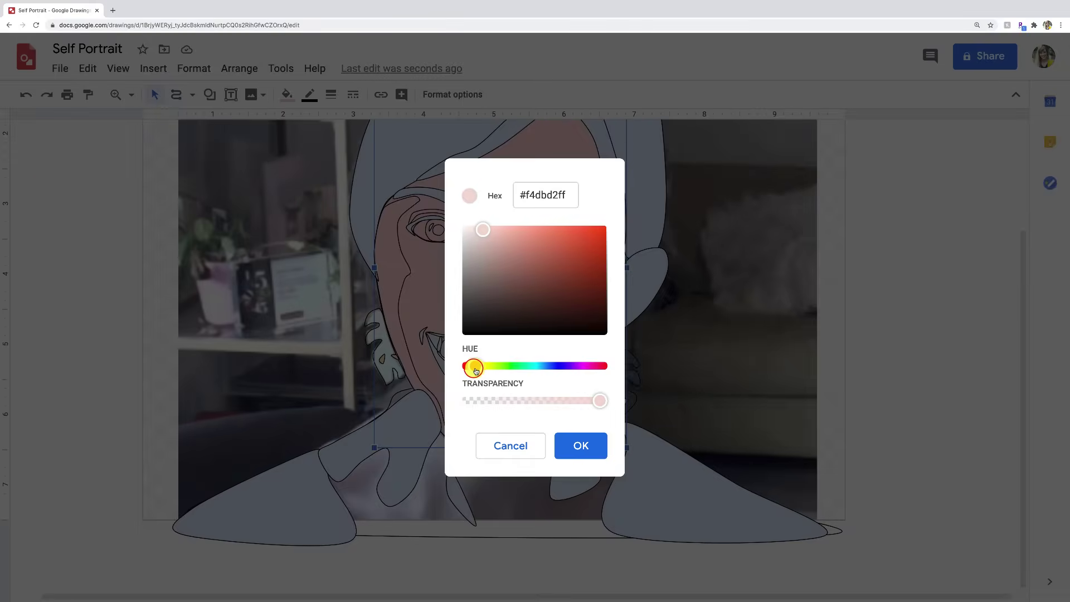
left_click(482, 232)
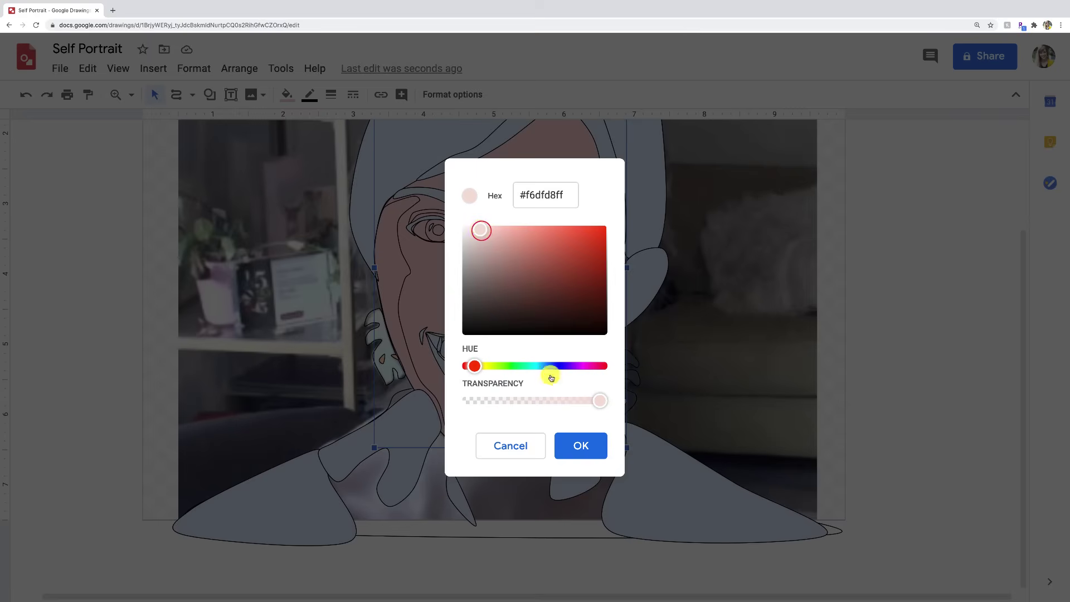
left_click(580, 447)
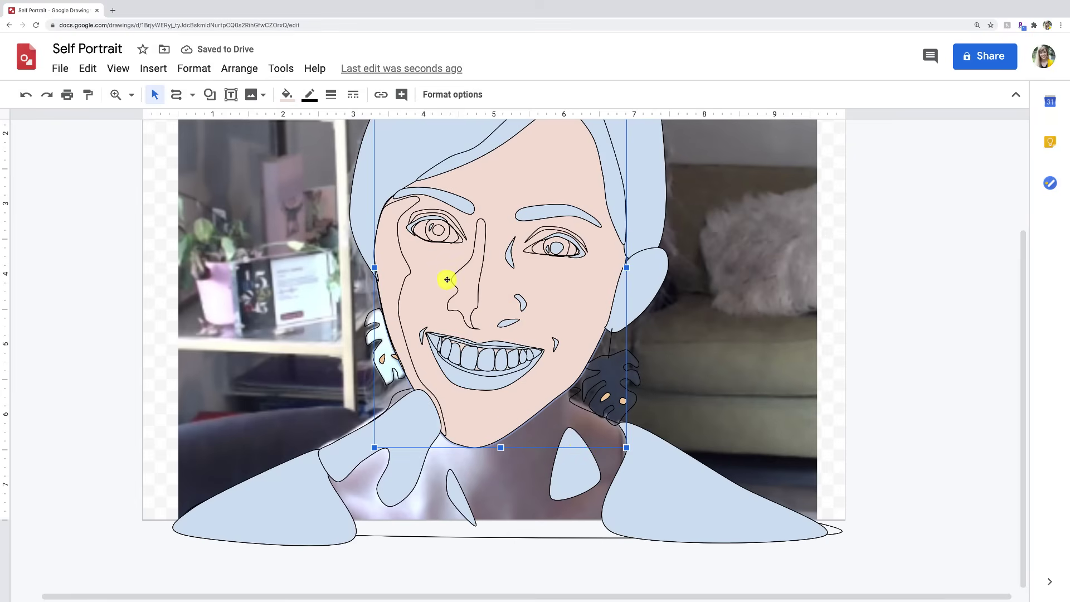
Step: Remove the face shape's outline by making its border transparent
left_click(309, 93)
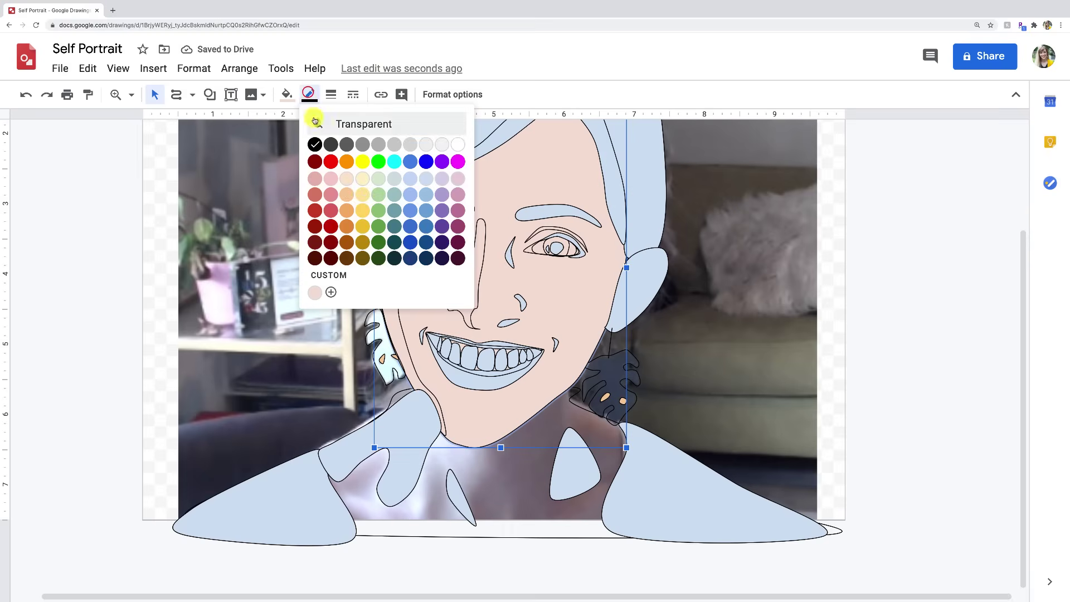
left_click(351, 126)
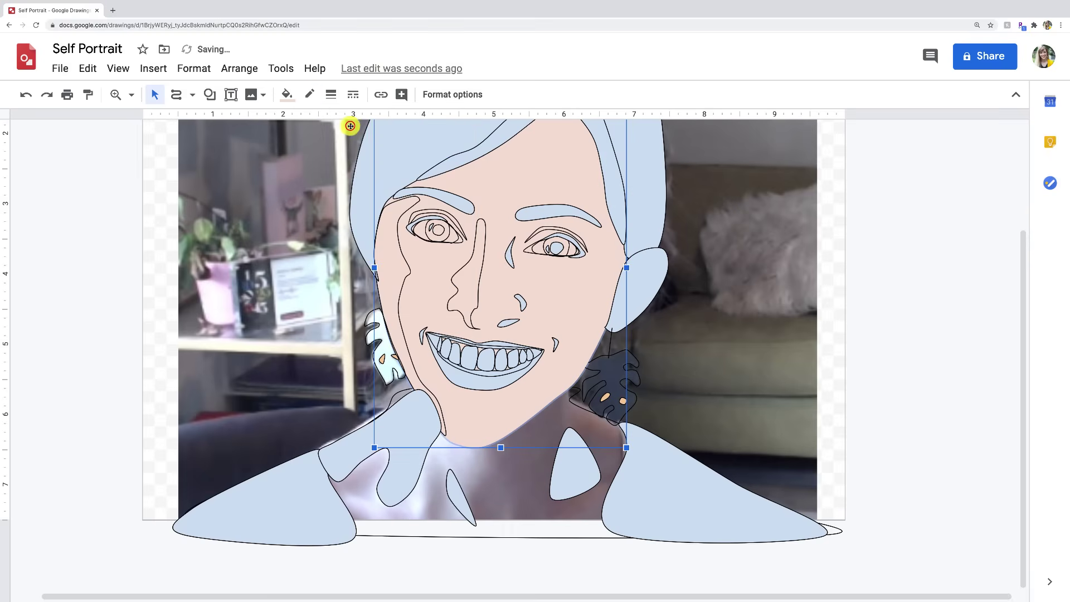
Step: Give the nose highlight shape a custom very light pink fill, #fff5f1, and a transparent outline
left_click(462, 267)
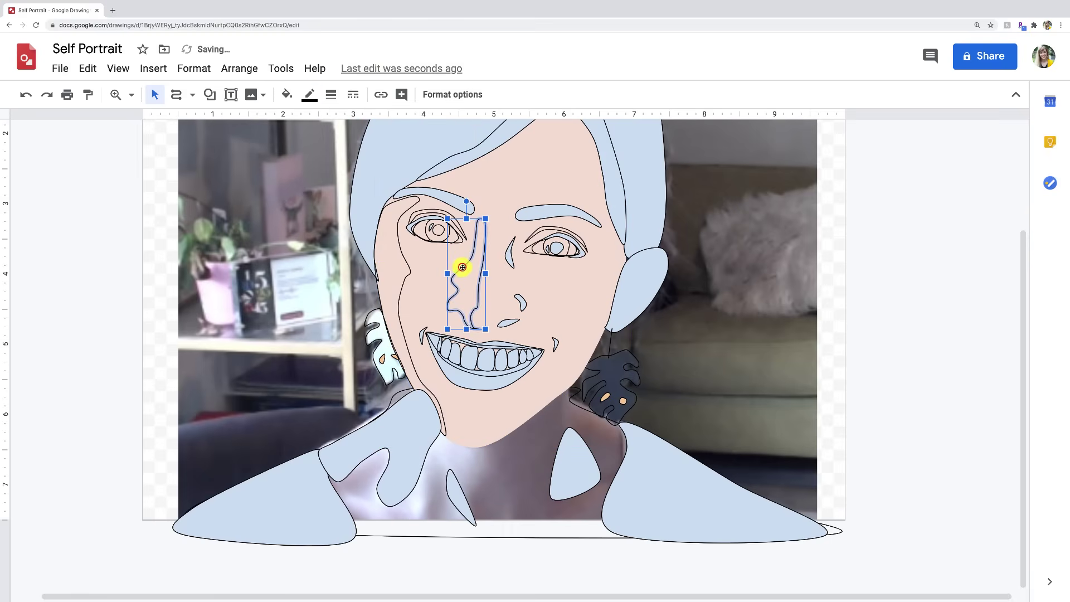
left_click(286, 94)
left_click(292, 322)
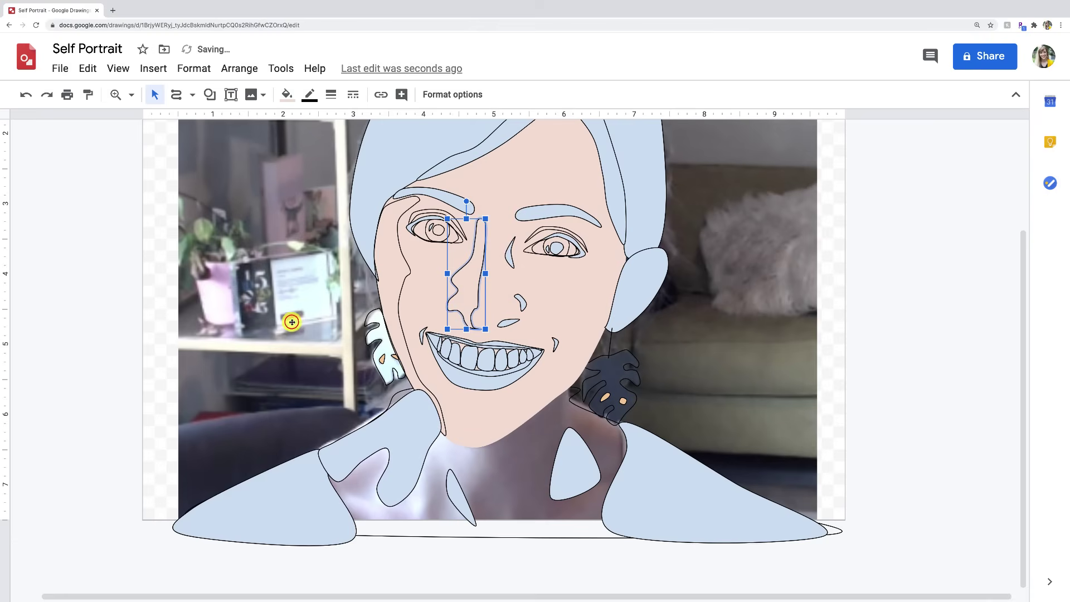
left_click(288, 94)
left_click(309, 319)
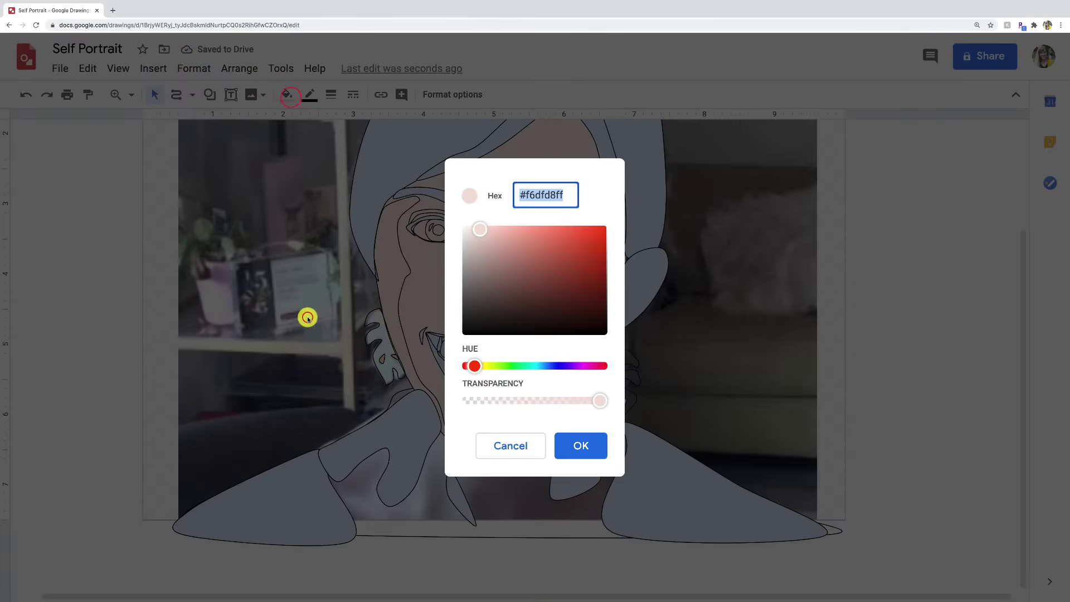
left_click(476, 230)
left_click(471, 225)
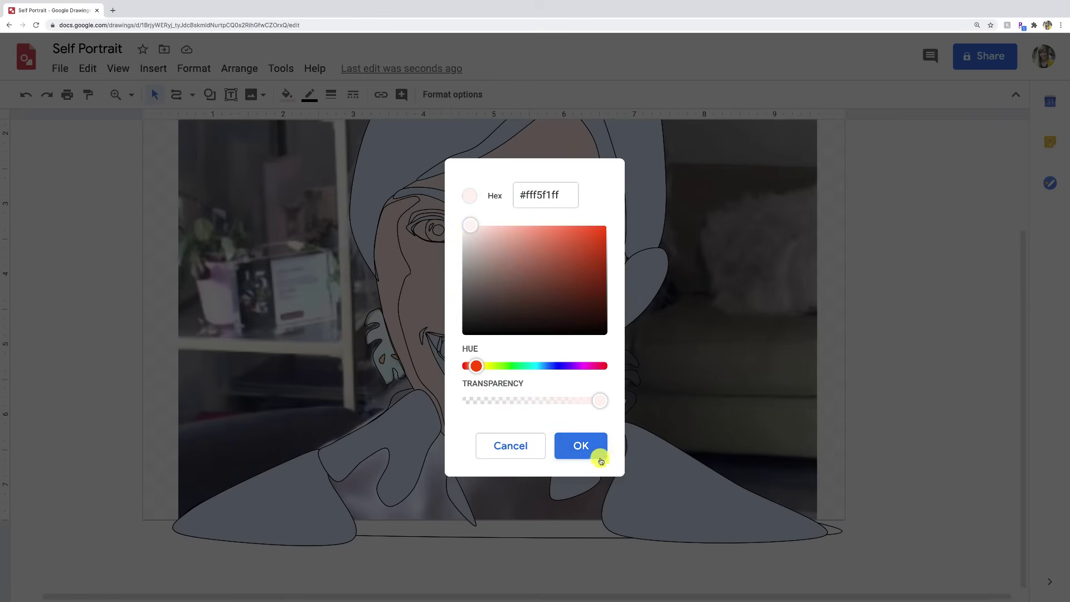
left_click(588, 445)
left_click(310, 96)
left_click(354, 122)
Step: Fill the highlight shape along the left side of the face with the custom #fff5f1 color and make its outline transparent
left_click(389, 266)
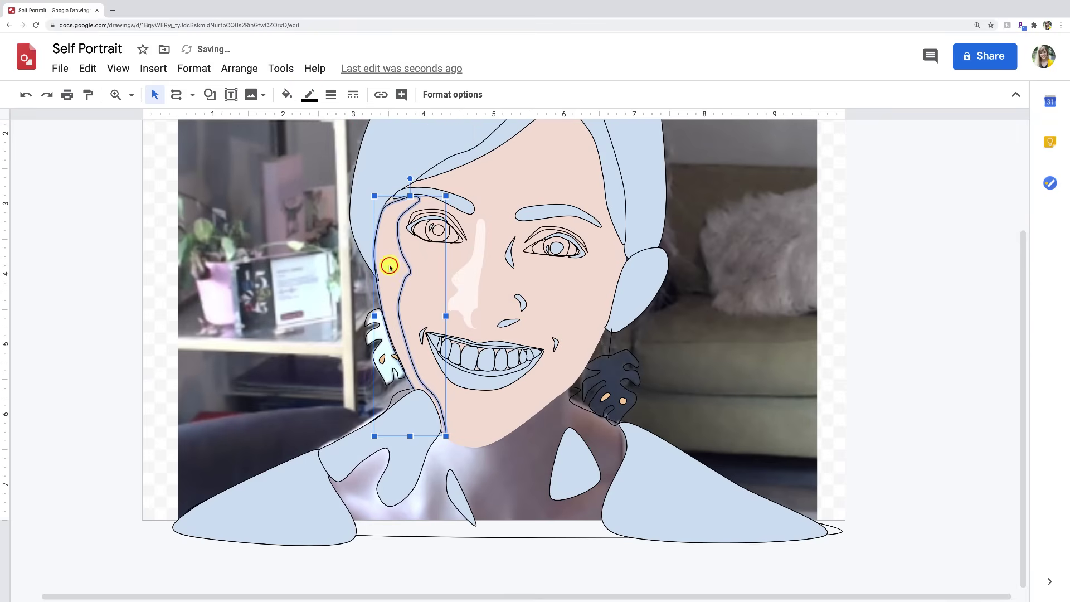
left_click(286, 94)
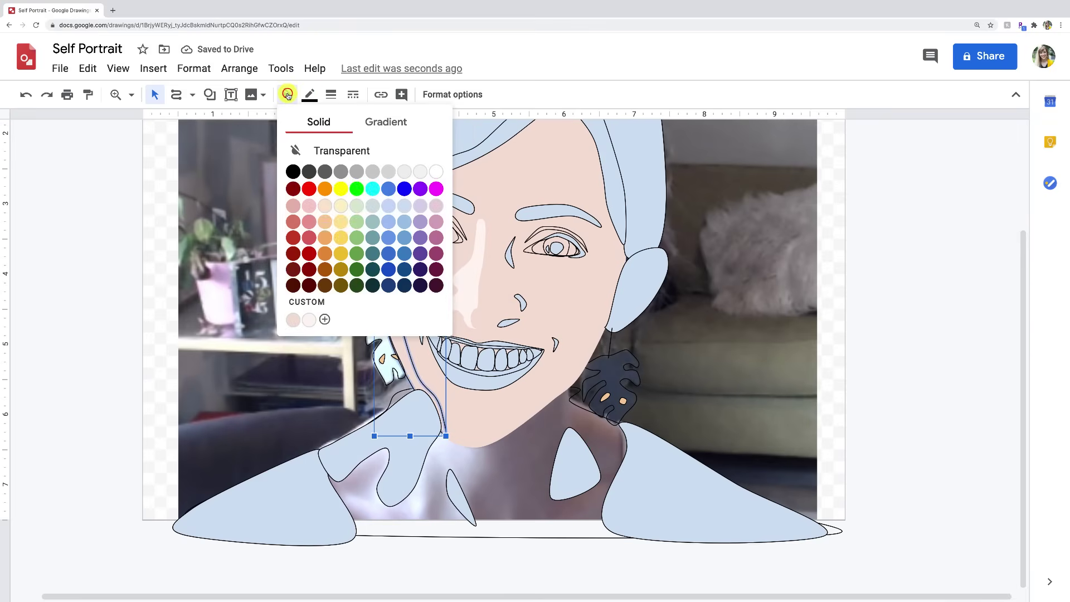
left_click(307, 319)
left_click(312, 96)
left_click(345, 120)
Step: Give the small shadow shape between the nose bridge and the right eye a custom #e5cac2 fill and a transparent outline
left_click(507, 258)
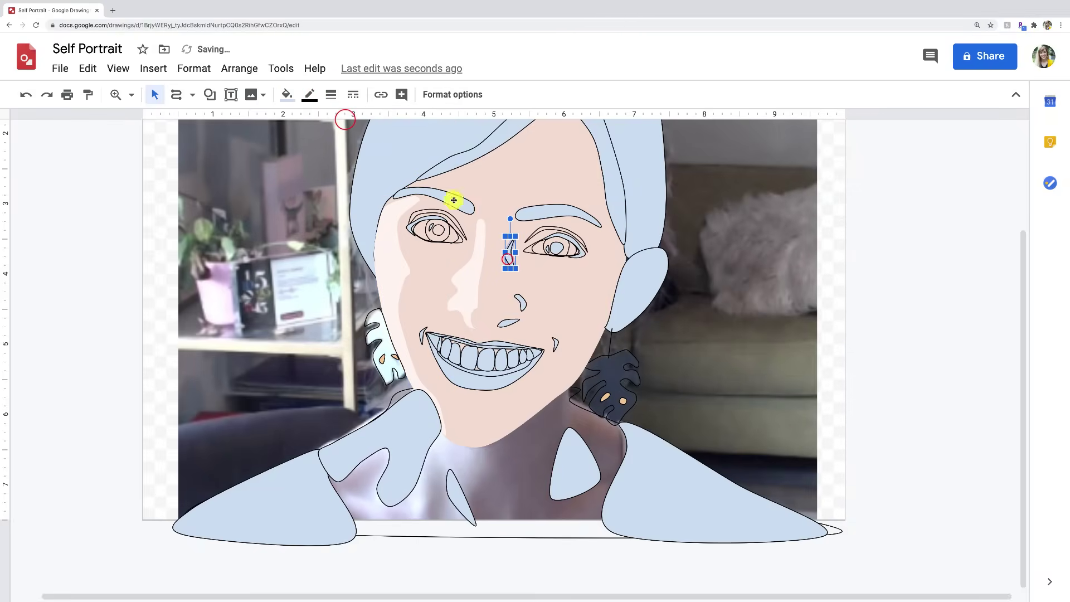
left_click(294, 96)
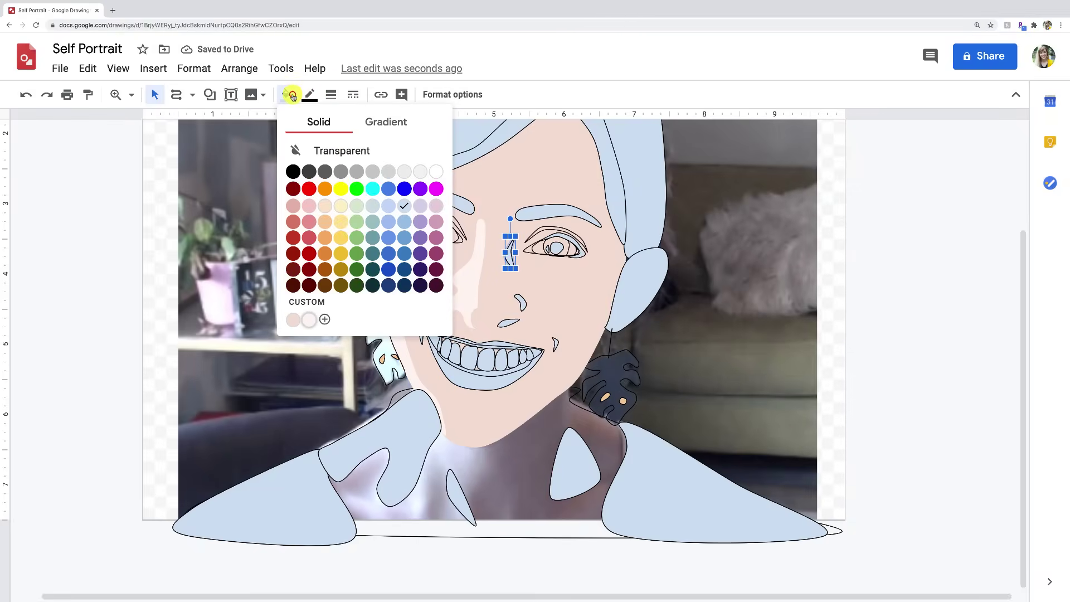
left_click(295, 322)
left_click(289, 96)
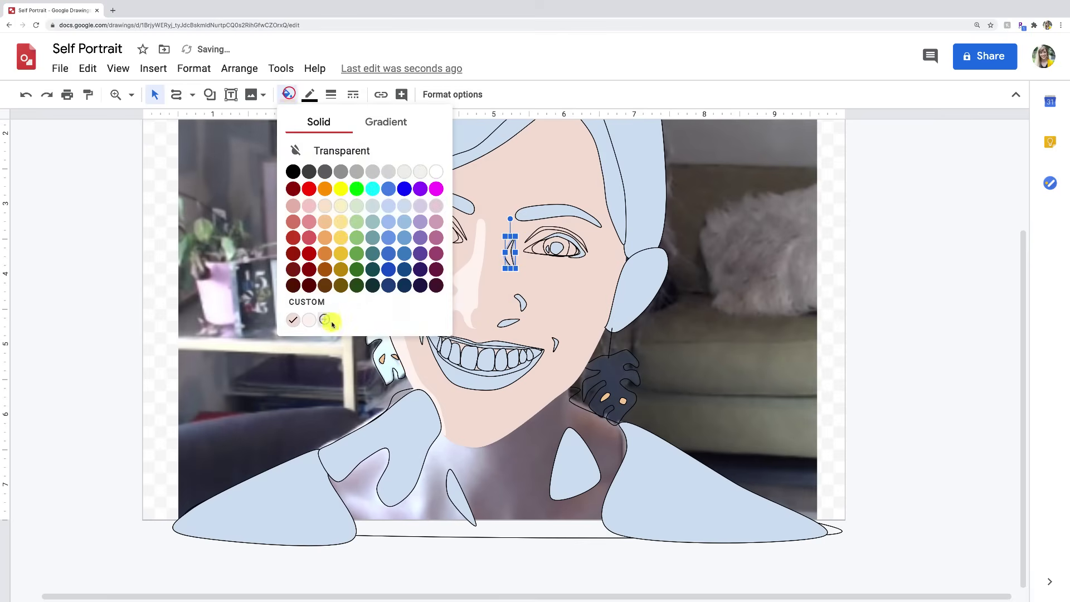
left_click(324, 321)
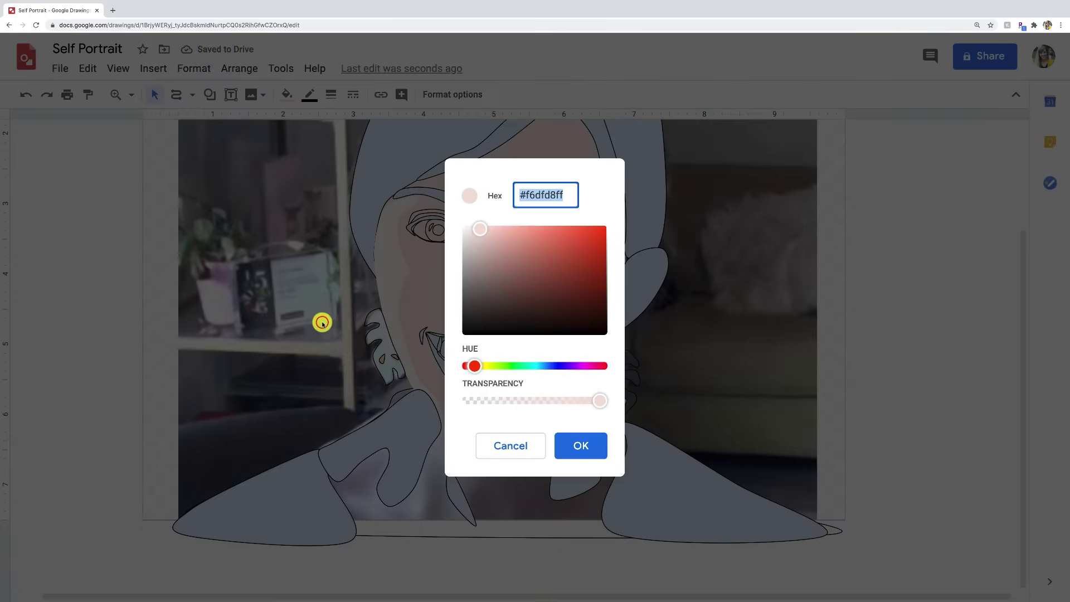
left_click(482, 231)
left_click_drag(485, 237, 485, 239)
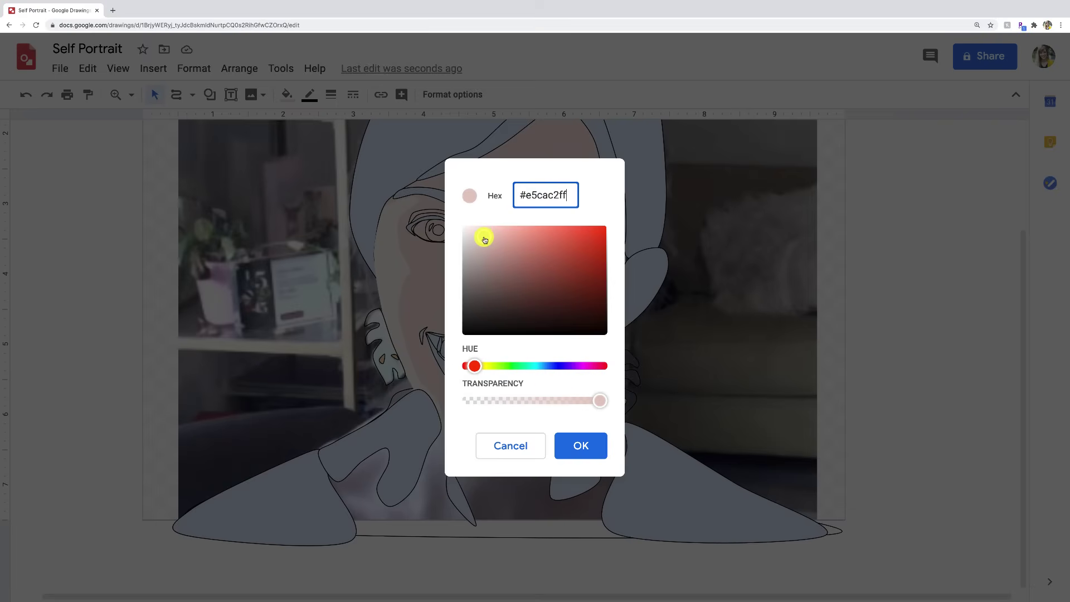
left_click(579, 448)
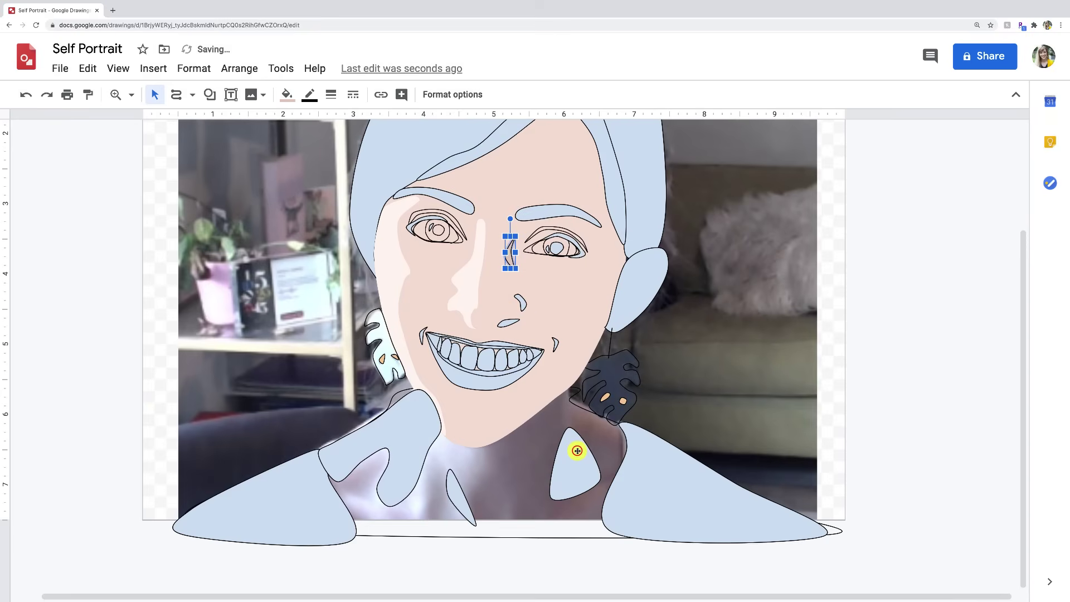
left_click(312, 95)
left_click(341, 127)
Step: Fill the curved shadow at the side of the nostril with the custom #e5cac2 color and make its outline transparent
left_click(520, 305)
left_click(293, 97)
left_click(328, 318)
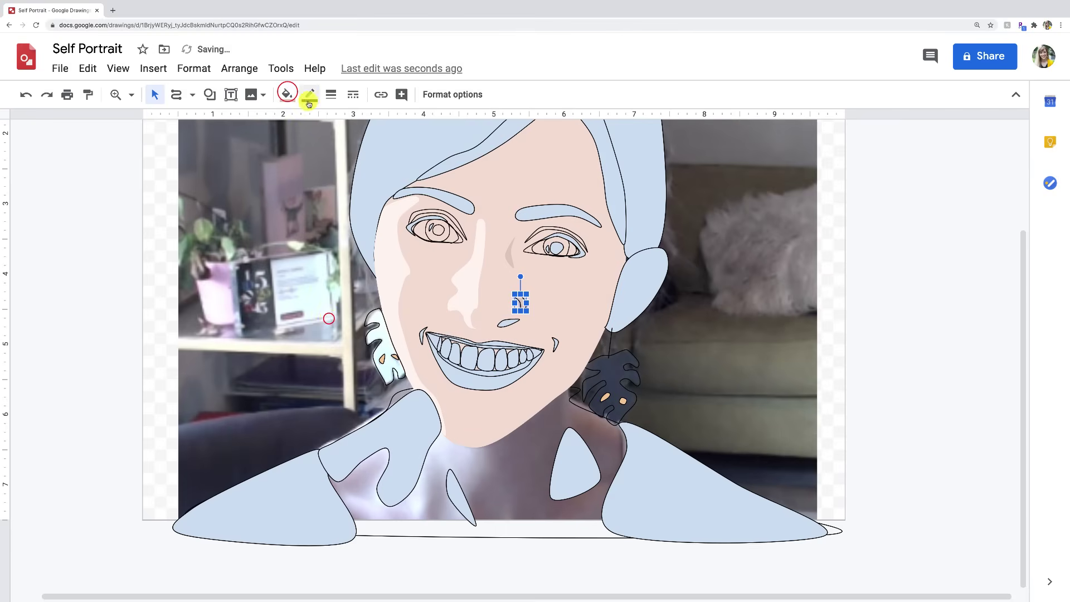
left_click(308, 96)
left_click(326, 127)
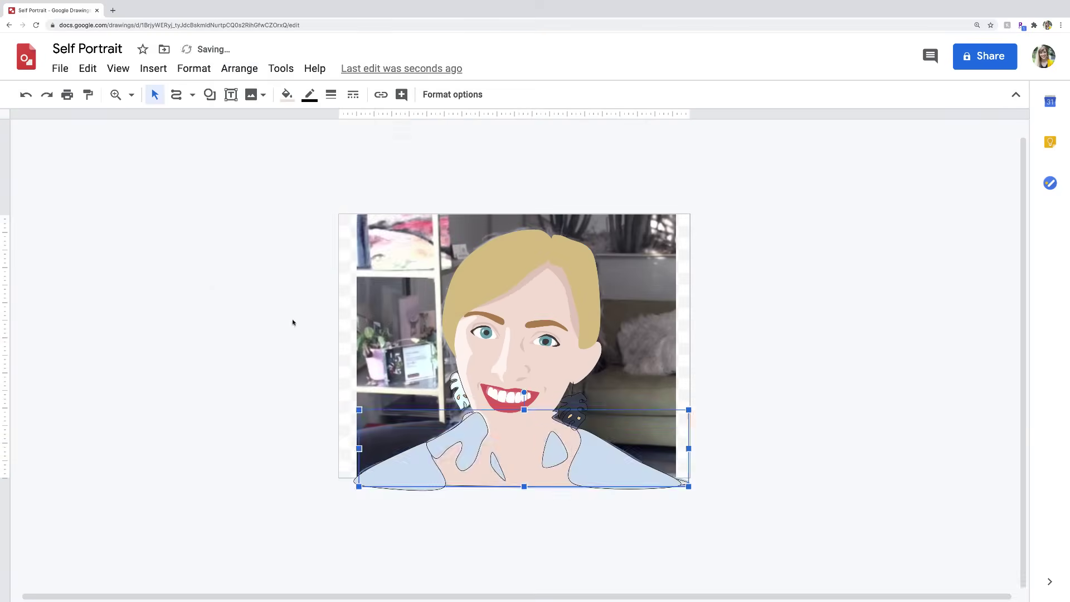
Step: Open the fill color choices for the neck and chest shape
left_click(287, 94)
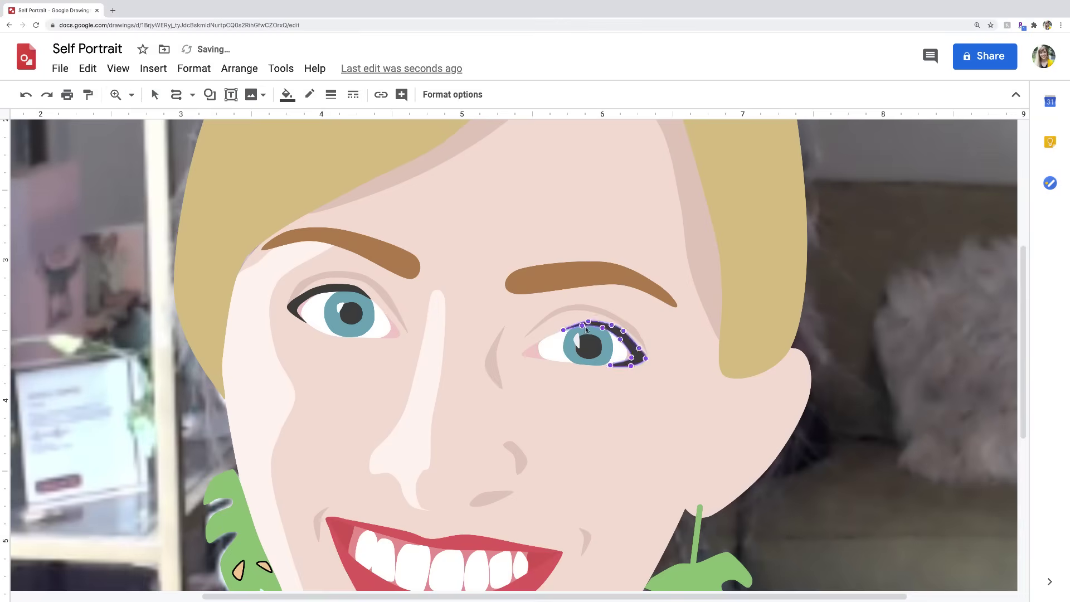
Step: Select the seven teeth together, fill them with white and make their outlines transparent
left_click(572, 353)
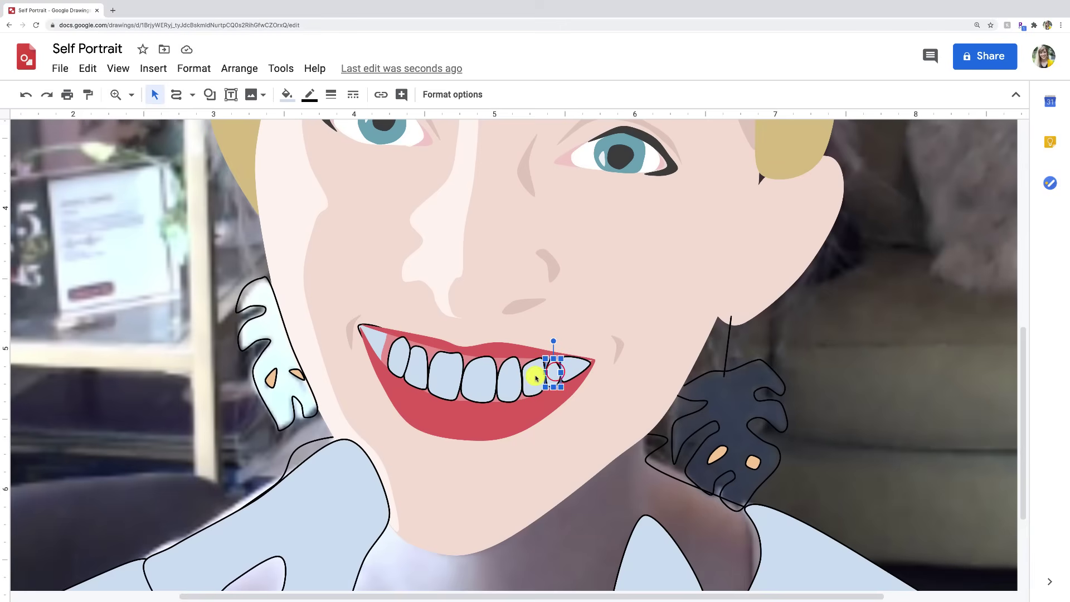
left_click(534, 377)
left_click(508, 372, "shift")
left_click(478, 378, "shift")
left_click(438, 373, "shift")
left_click(416, 369, "shift")
left_click(400, 363, "shift")
left_click(286, 94)
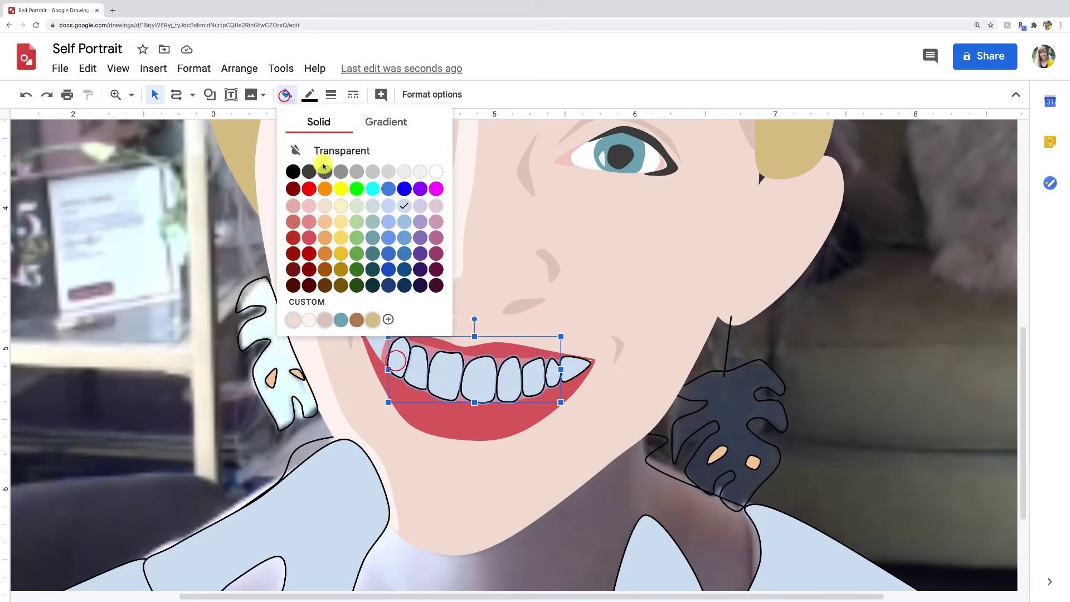
left_click(430, 174)
left_click(309, 95)
left_click(333, 122)
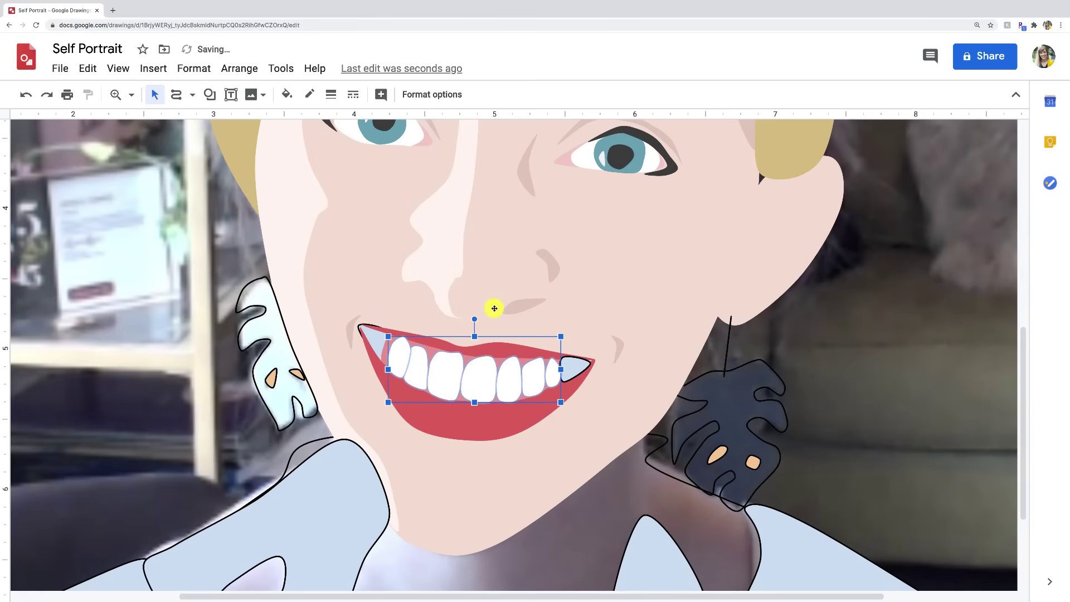
Step: Send the selected teeth backward and bring them forward again so they sit just in front of the inner mouth
key("super+Down")
key("super+Down")
key("super+Down")
key("super+Down")
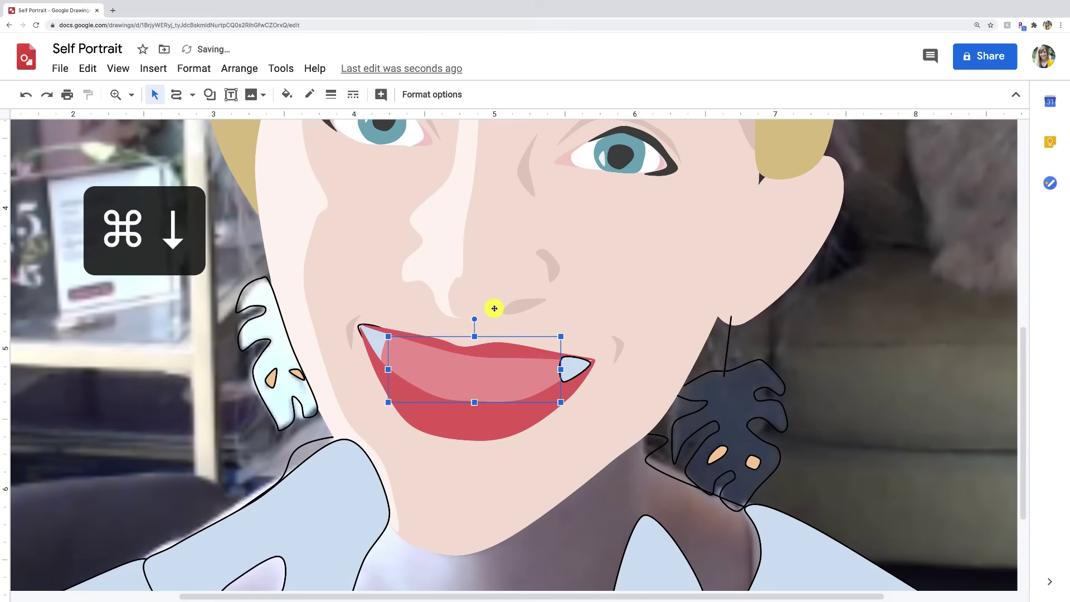
key("super+Up")
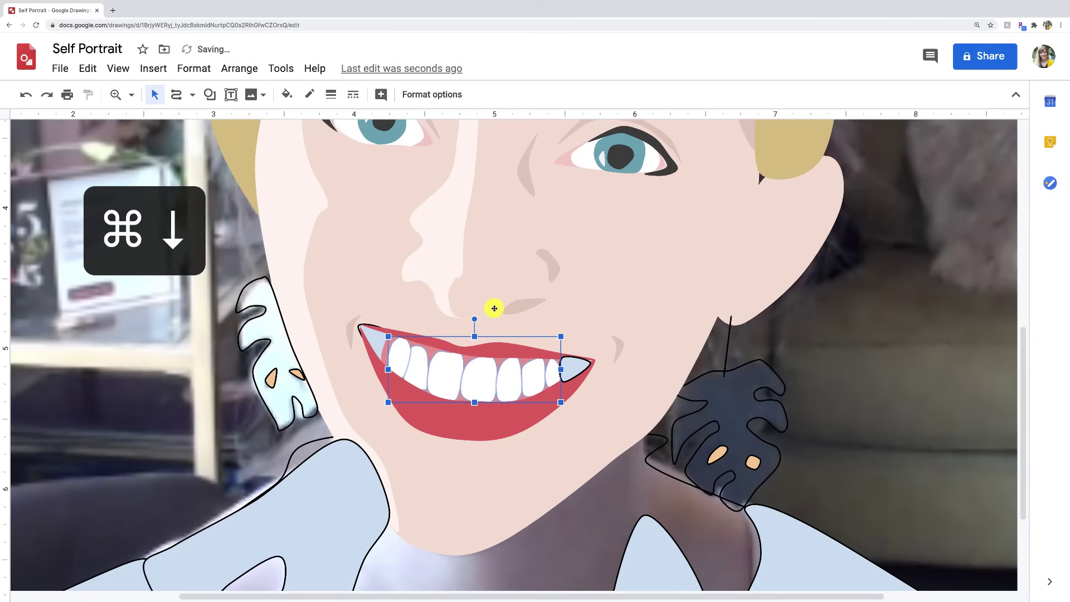
left_click(615, 329)
Step: Select the two mouth corner shapes beside the teeth and fill them with the palette's light red 1
left_click(373, 340)
left_click(567, 368, "shift")
left_click(294, 94)
left_click(308, 235)
Step: Try darker palette reds on the mouth corner shapes and go back to light red 1
left_click(286, 95)
left_click(310, 267)
left_click(284, 93)
left_click(309, 251)
left_click(285, 95)
left_click(308, 237)
Step: Give the two mouth corner shapes a custom red fill, #d46161
left_click(287, 95)
left_click(389, 319)
left_click(540, 241)
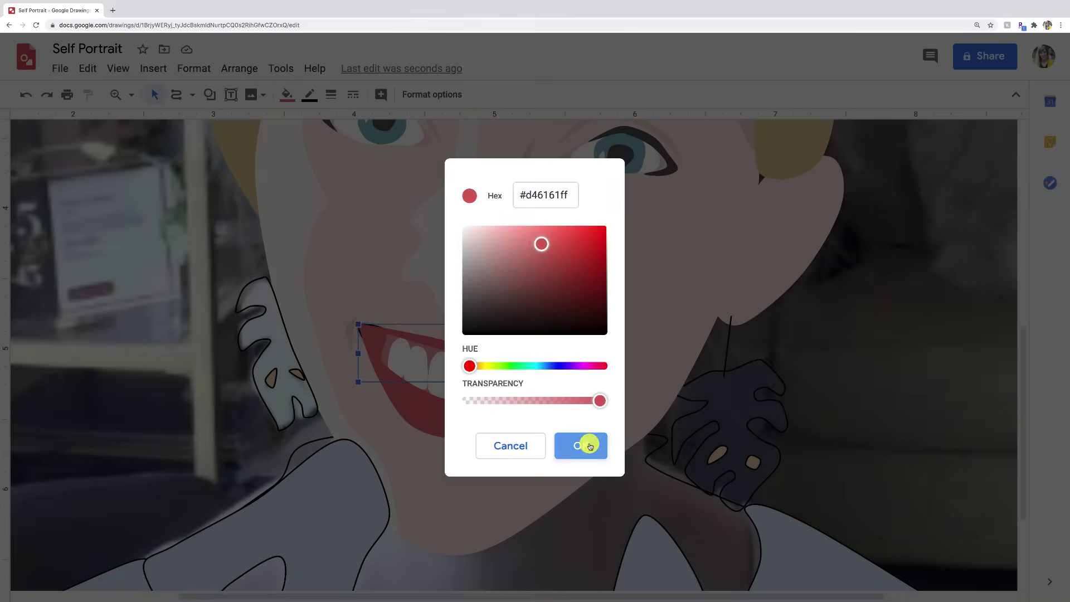
left_click(590, 445)
left_click(389, 341)
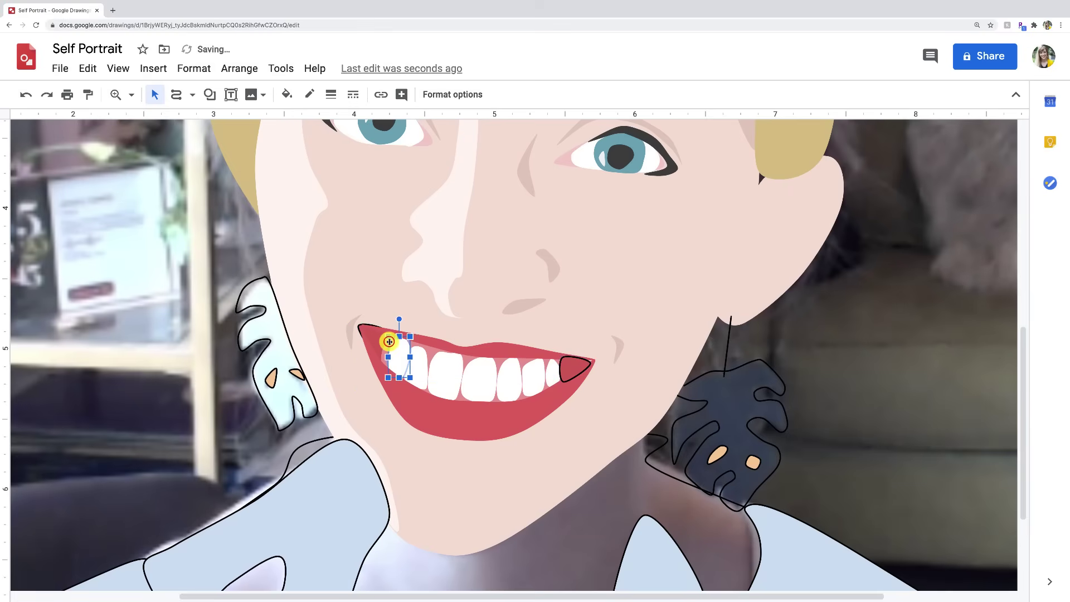
left_click(463, 358)
left_click(448, 386)
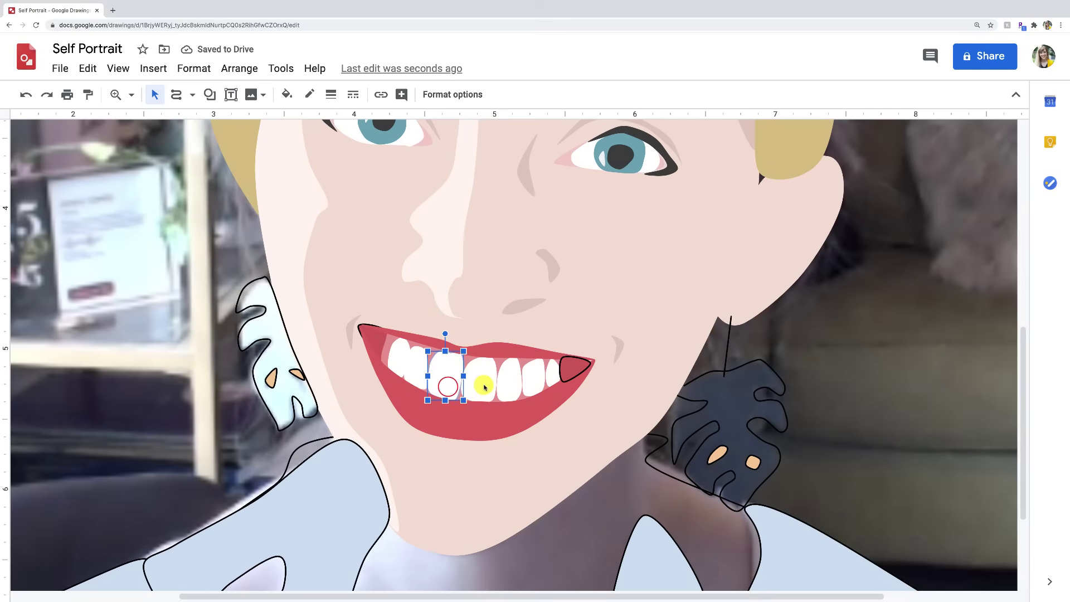
left_click(574, 370)
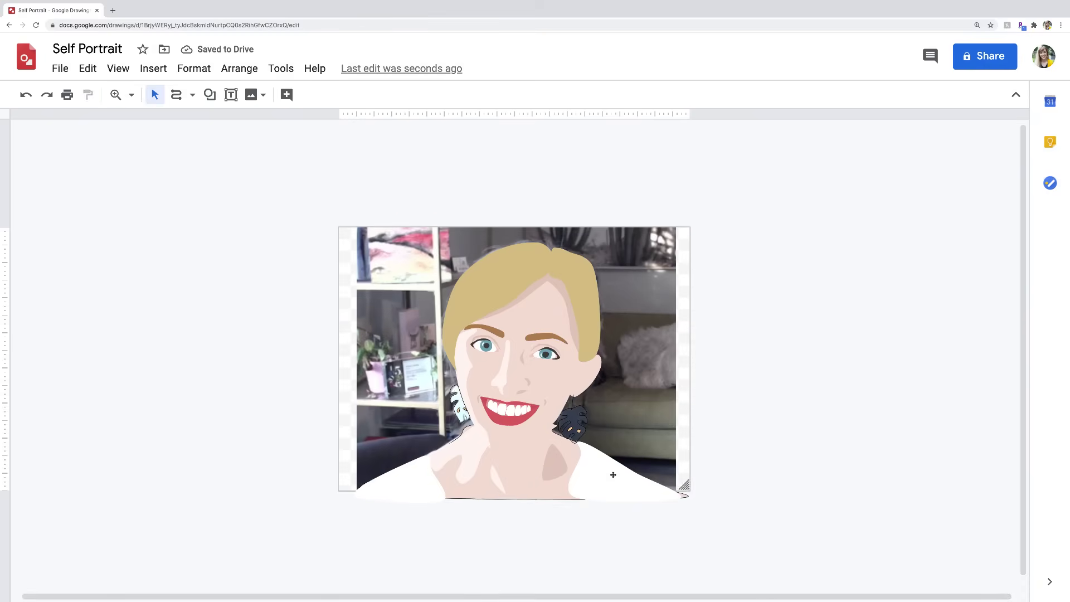
Step: Give the neck shadow under the chin the custom #e5cac2 fill and a transparent outline, and place it behind the face
left_click(287, 94)
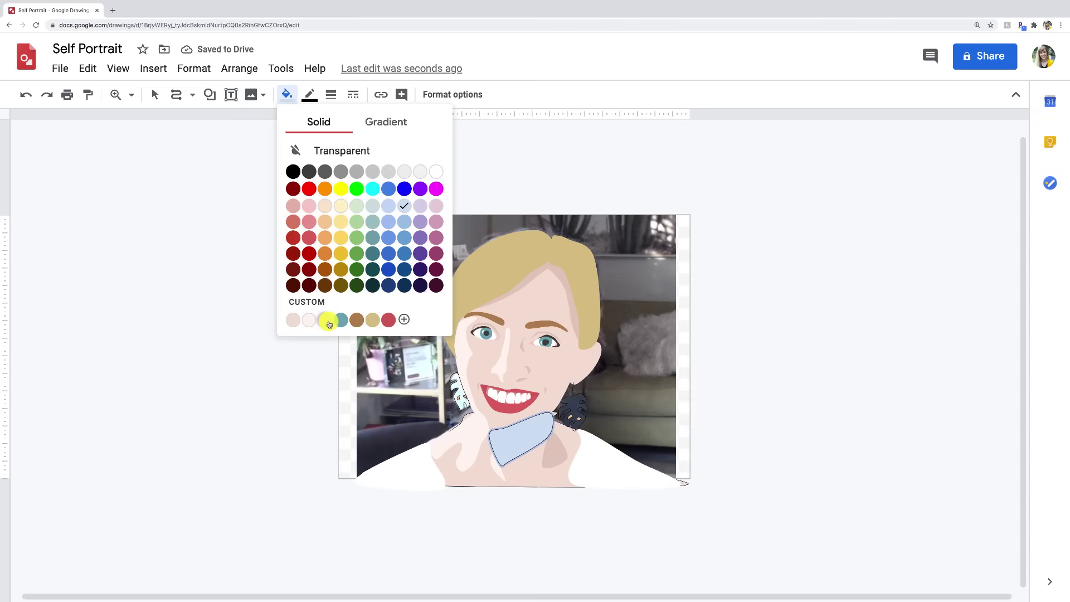
left_click(329, 324)
left_click(309, 94)
left_click(340, 123)
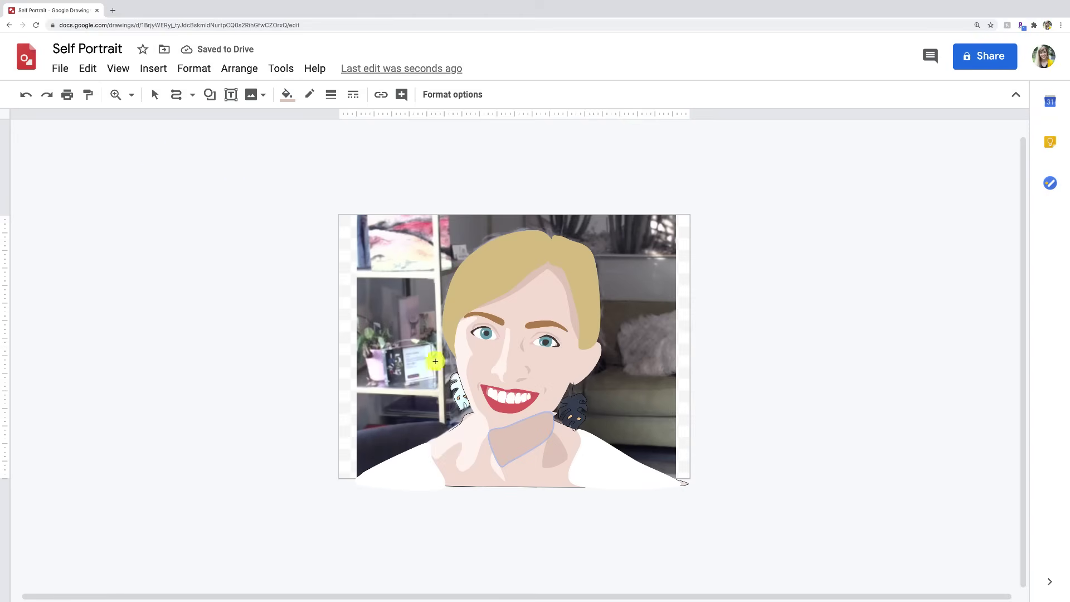
left_click(155, 95)
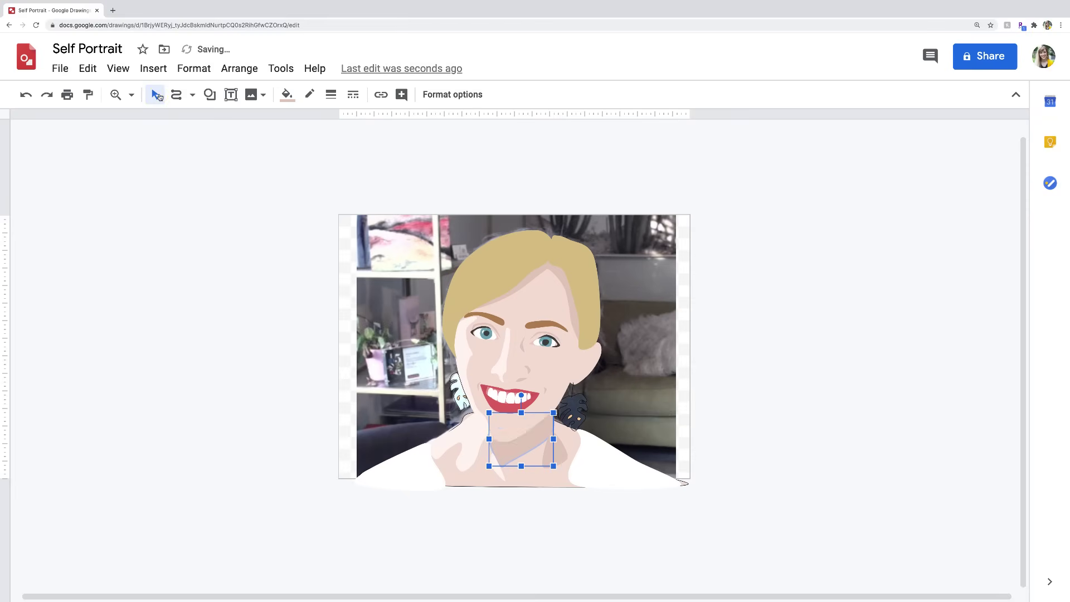
Step: Open the curve points of the highlight shape on the neck for editing
left_click(474, 436)
double_click(472, 444)
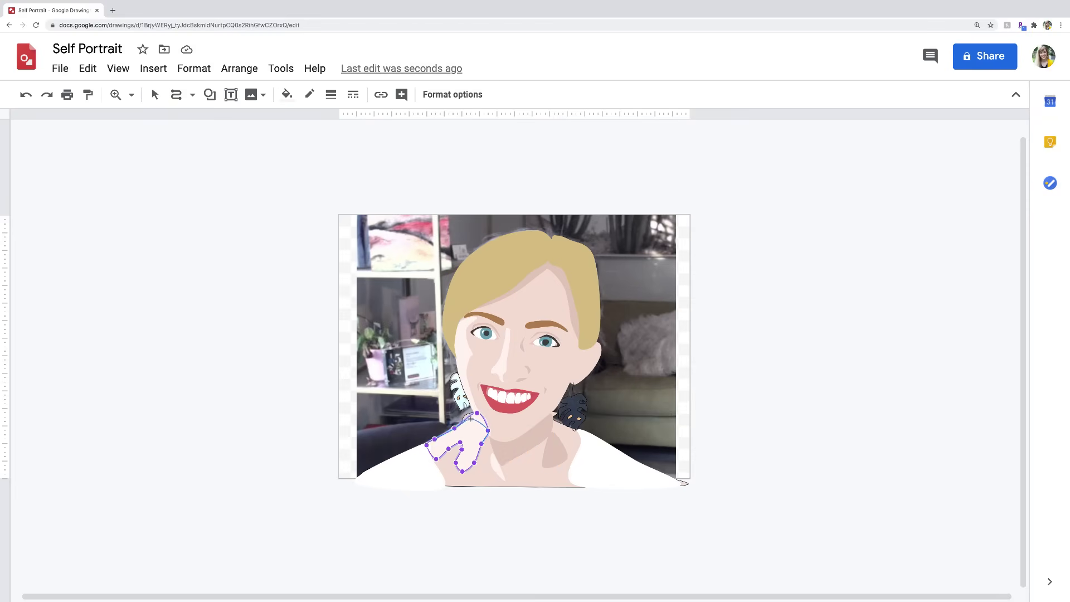
left_click(746, 383)
Step: Select the neck and chest shape and change its black outline to one of the custom skin colors
left_click(473, 448)
left_click(576, 439)
left_click(310, 94)
left_click(335, 301)
left_click(250, 253)
Step: Select the leaf shape of the right earring and fill it with gray
left_click(467, 385)
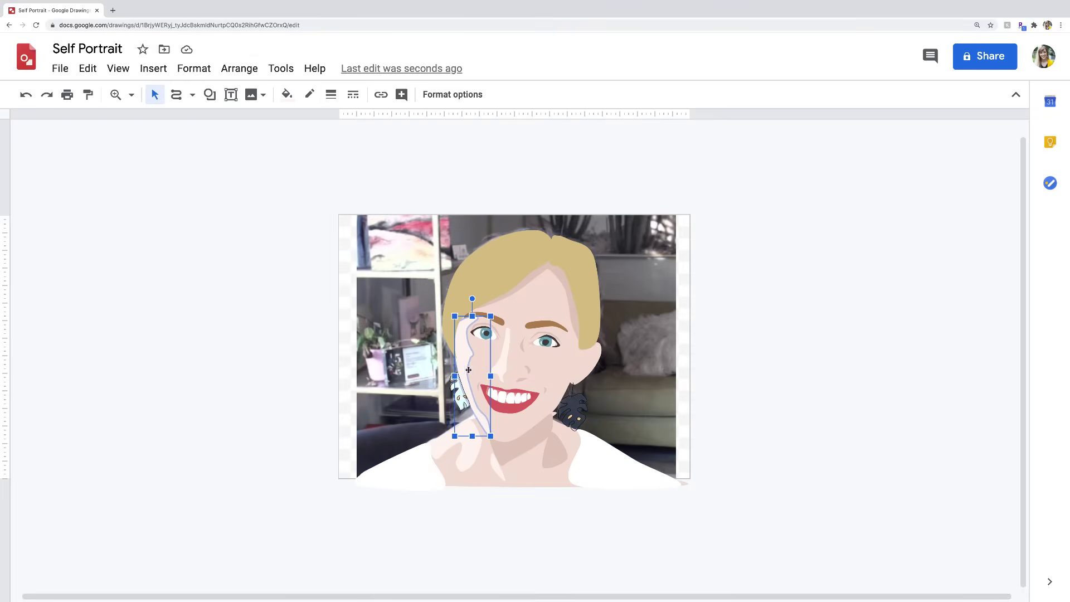
left_click(484, 362)
left_click(574, 412)
left_click(286, 94)
left_click(372, 174)
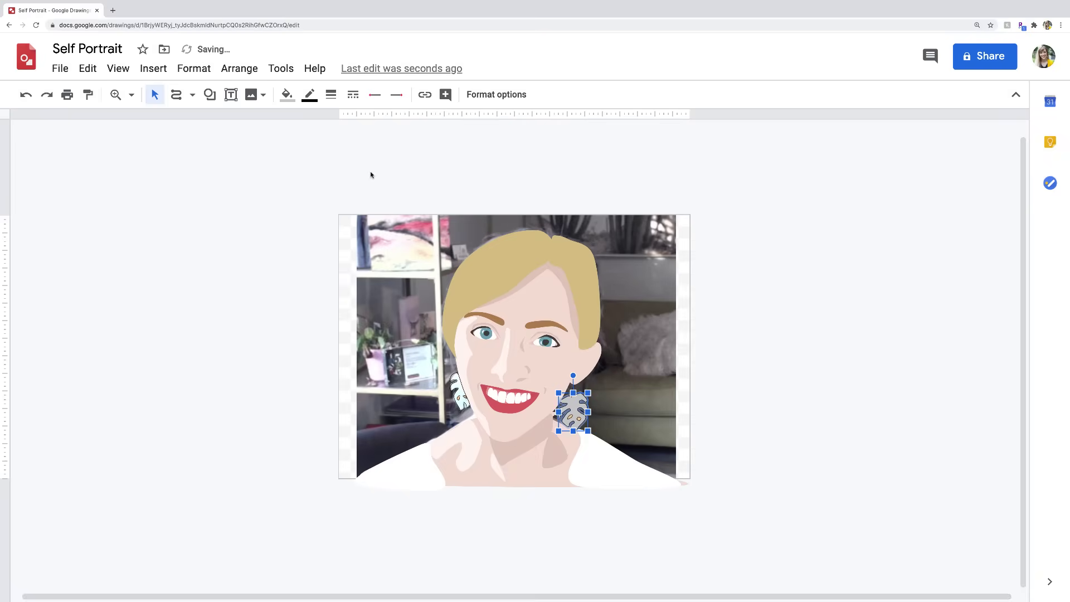
Step: Fill the leaf shapes of both earrings with the same medium light green
left_click(289, 98)
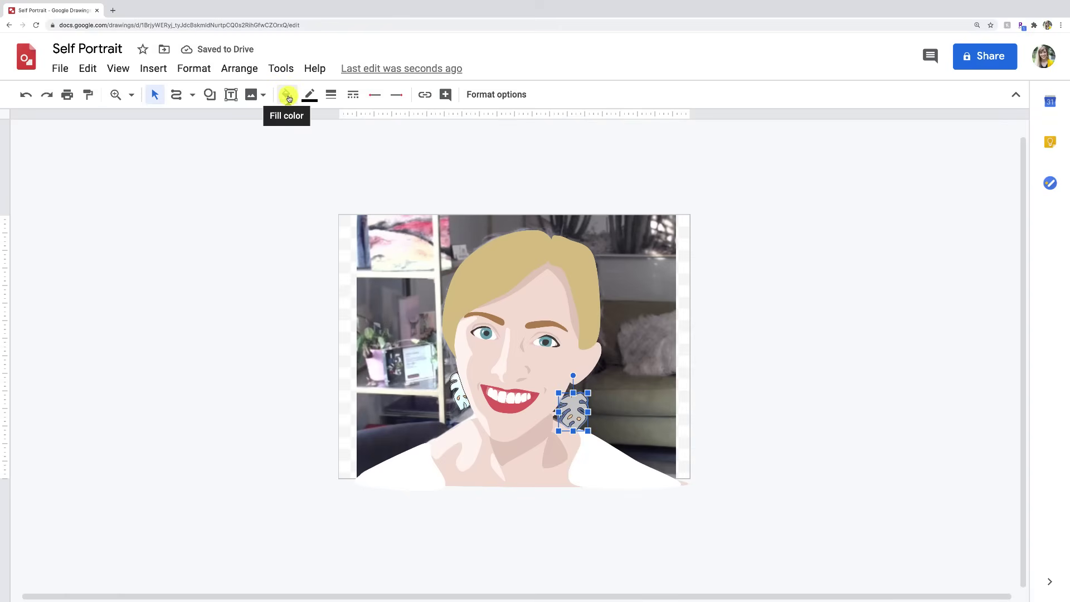
left_click(362, 222)
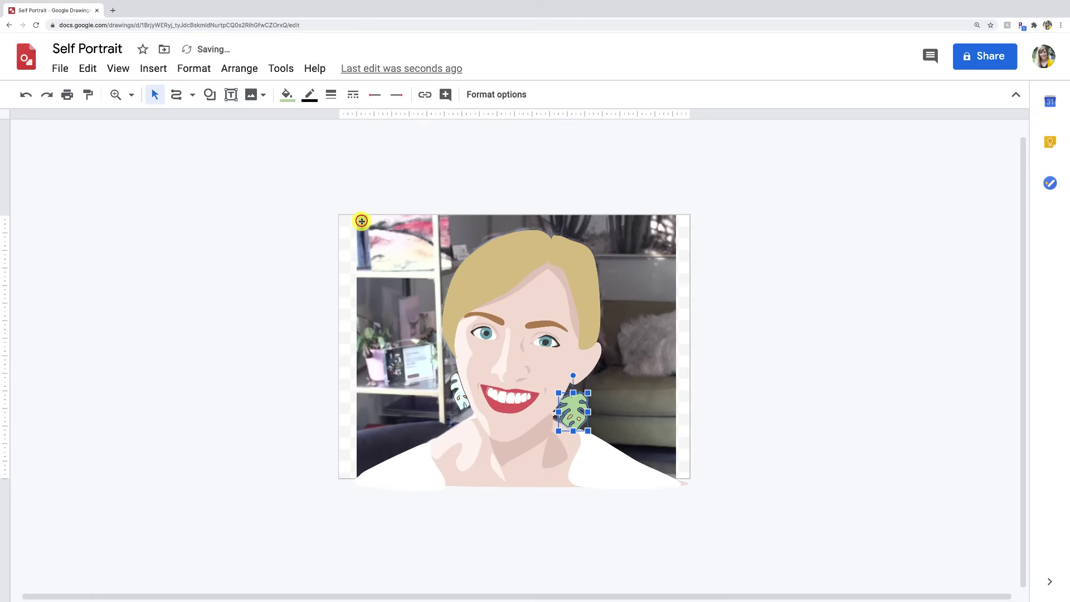
left_click(288, 95)
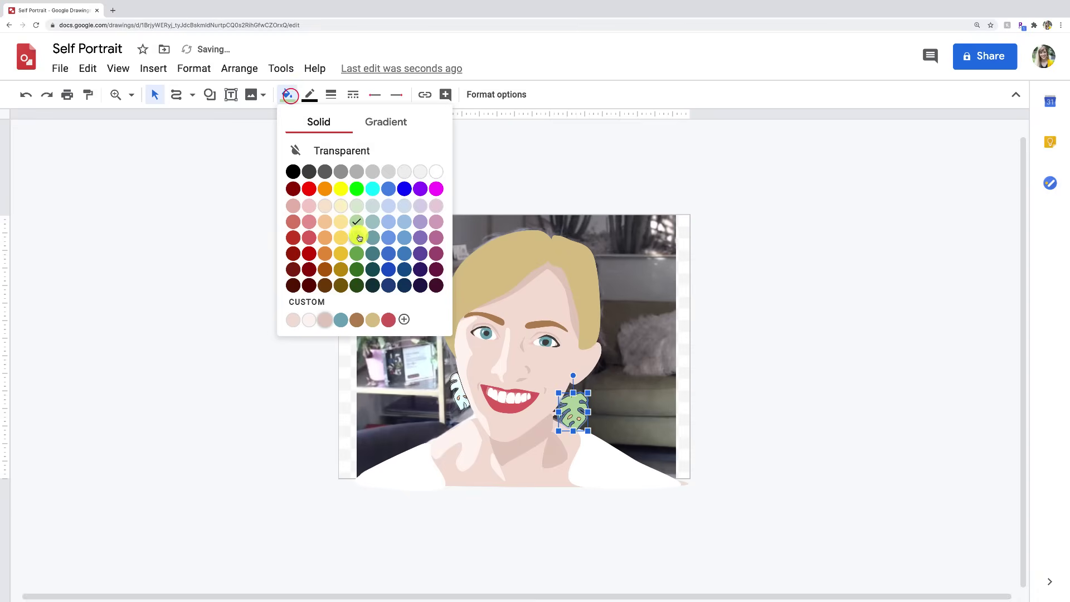
left_click(359, 236)
left_click(458, 390)
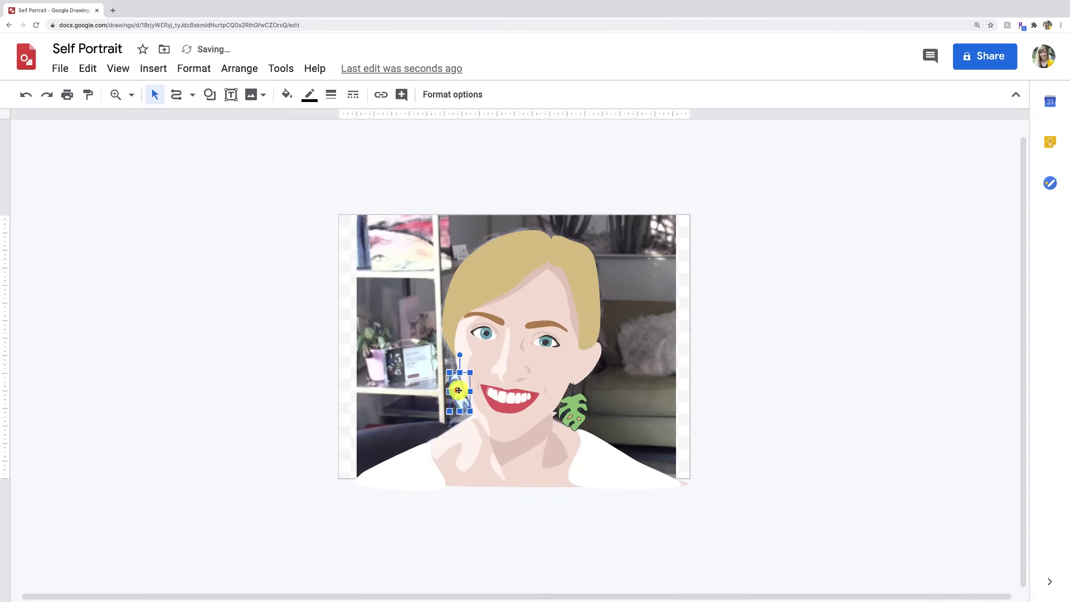
left_click(284, 97)
left_click(356, 237)
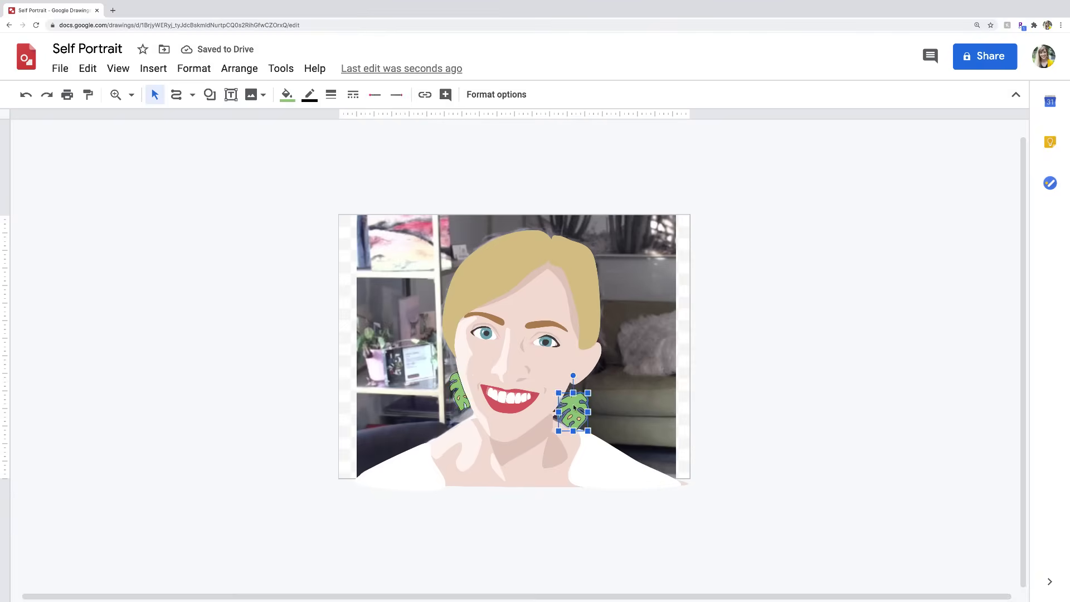
Step: Thicken the green stem line above the right earring to 4 px
left_click(710, 349)
double_click(592, 255)
left_click(502, 257)
left_click_drag(500, 358, 500, 354)
left_click(116, 95)
left_click(491, 357)
left_click(625, 415)
left_click(331, 94)
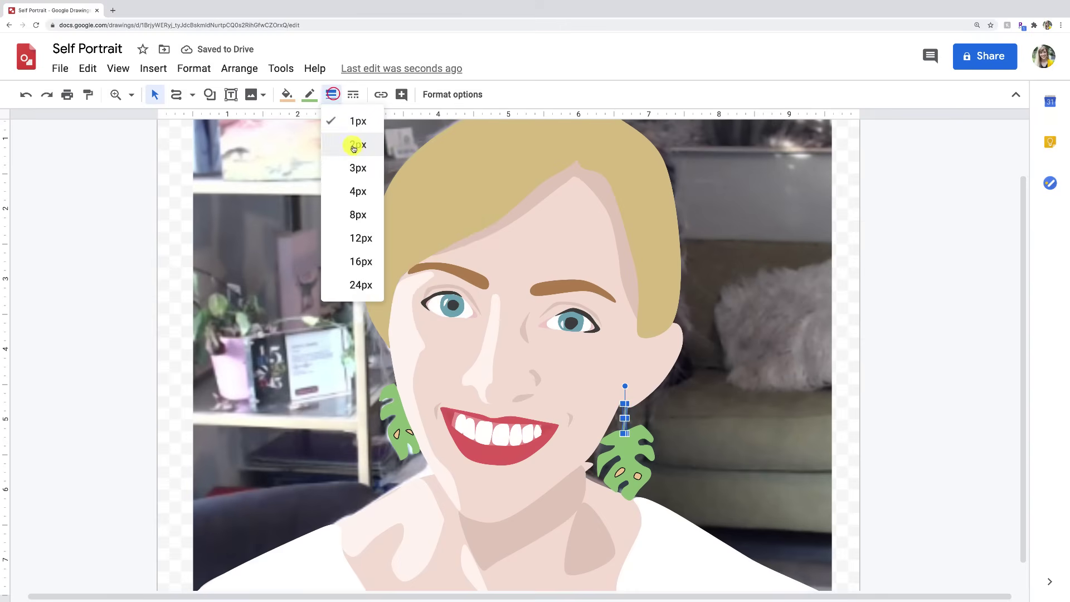
left_click(351, 191)
left_click(739, 422)
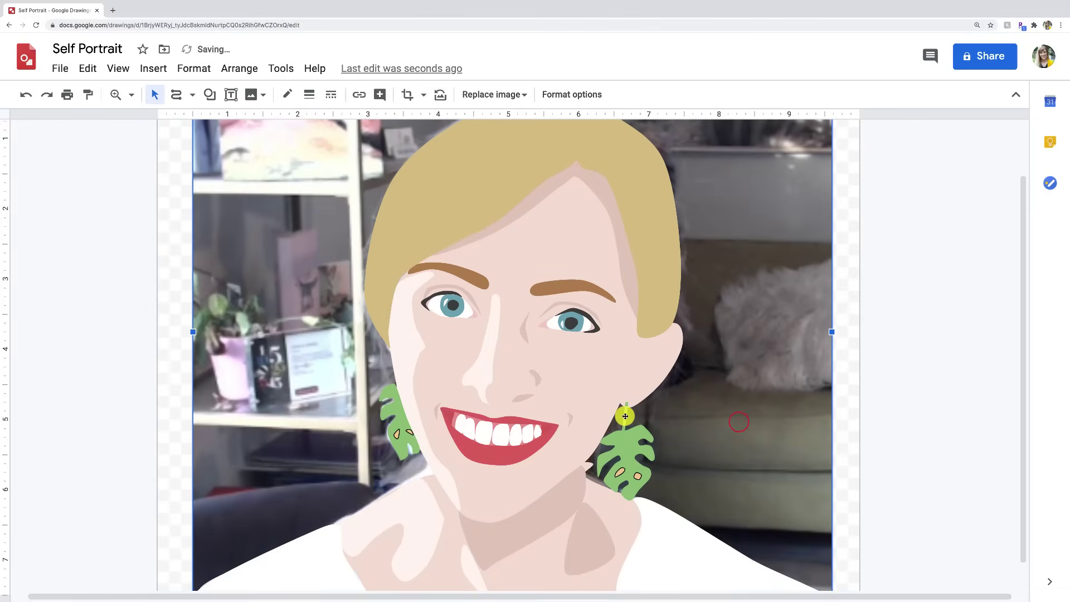
left_click(625, 416)
left_click(704, 427)
left_click(393, 391)
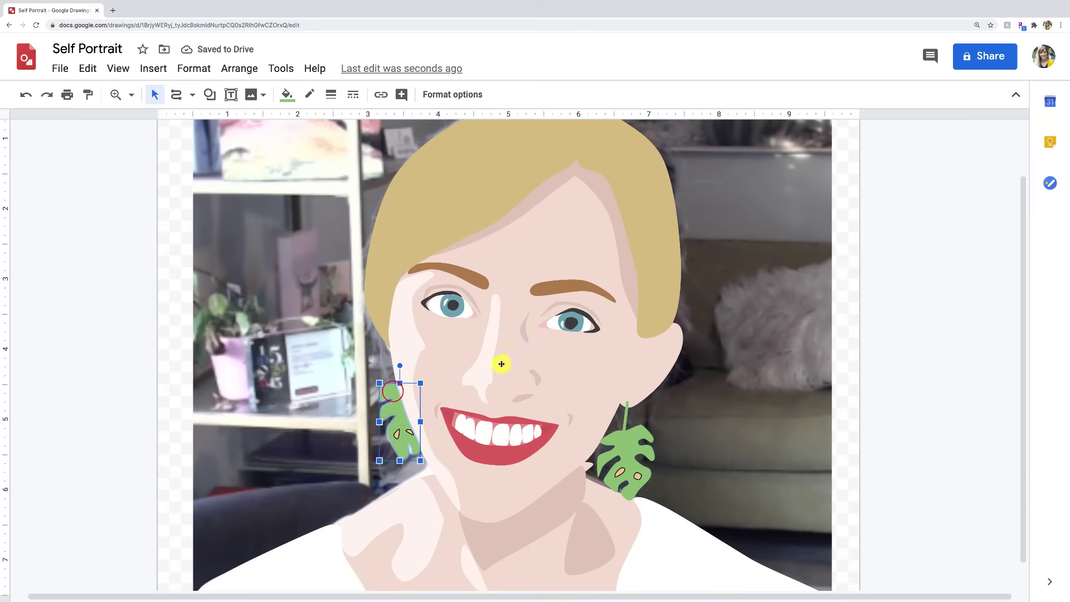
left_click(600, 346)
left_click(756, 369)
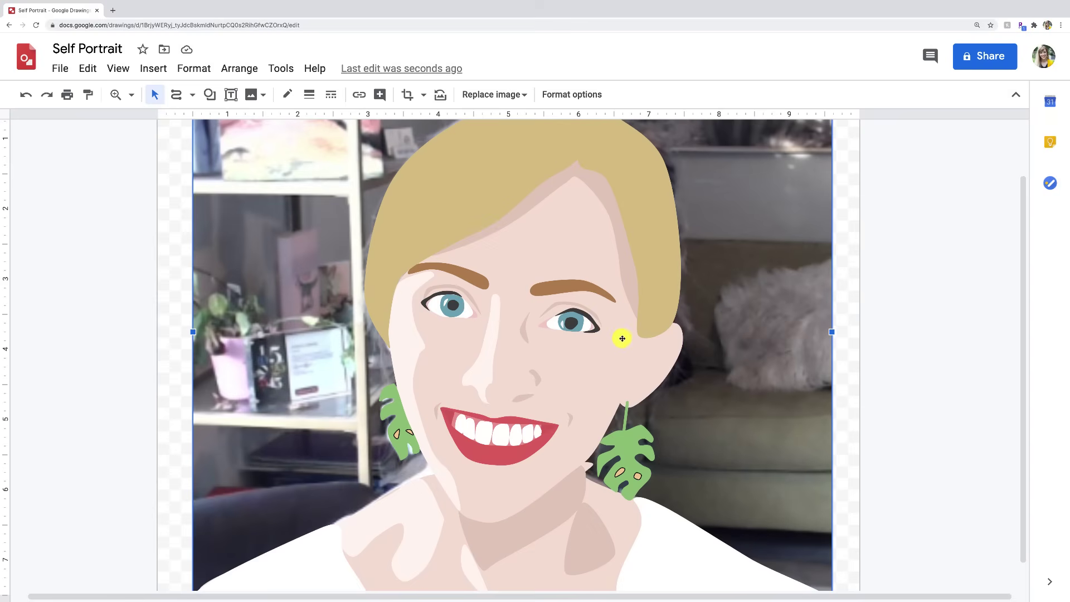
Step: Open the curve points of the left eyebrow and adjust its upper curve near the hairline
left_click(116, 94)
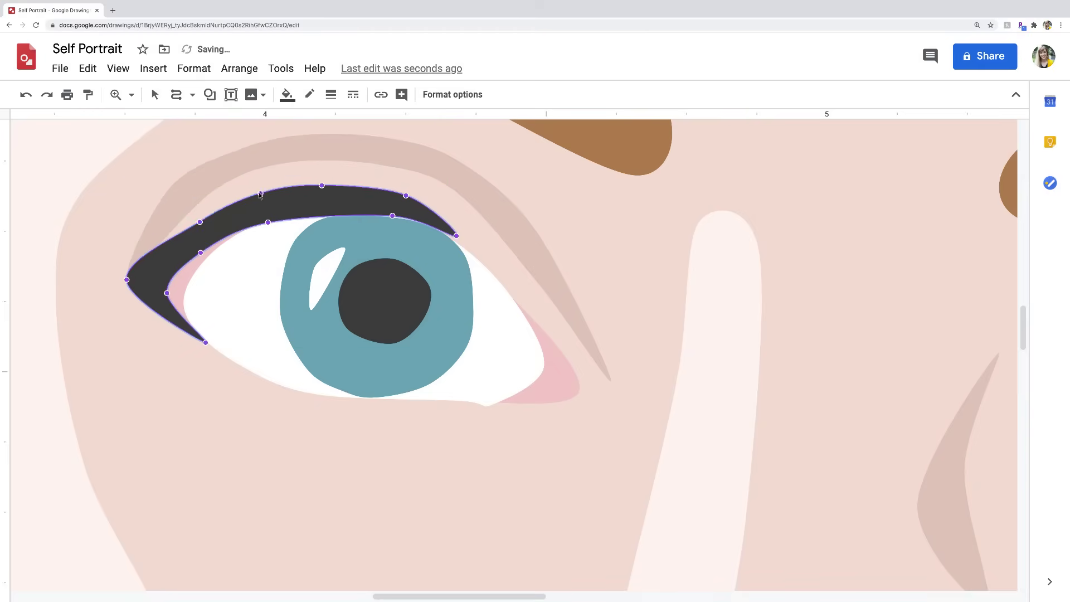
left_click_drag(461, 247, 465, 252)
double_click(409, 282)
double_click(498, 335)
left_click(331, 95)
left_click(337, 285)
scroll(741, 294, "up", 3)
scroll(741, 293, "left", 2)
double_click(72, 335)
left_click_drag(337, 598, 297, 598)
double_click(669, 239)
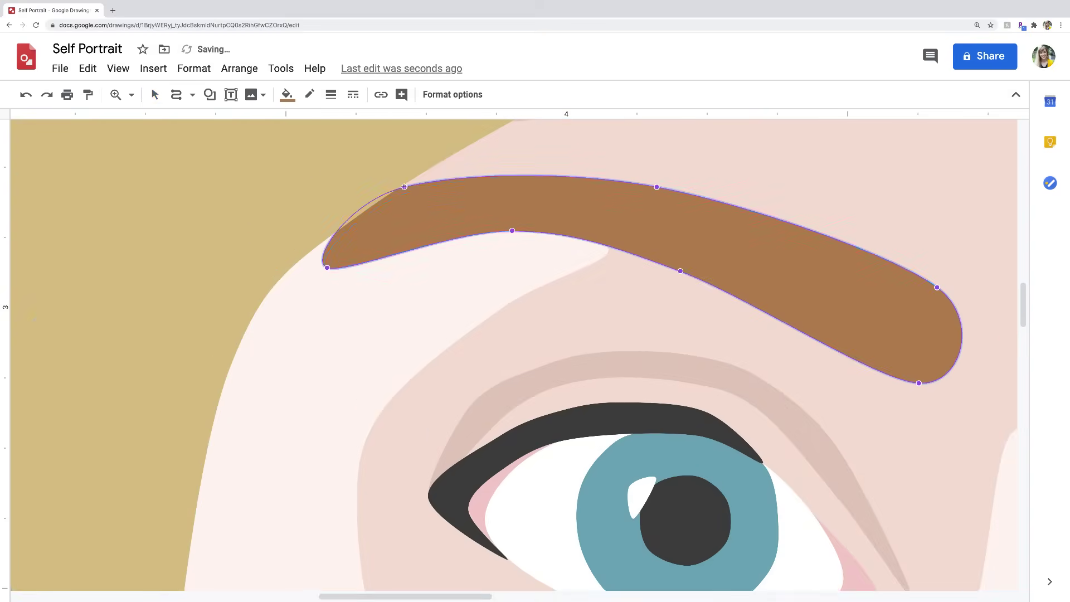
Step: Adjust the curve points of the dark lash line around the right eye in close-up
left_click(115, 94)
left_click(155, 95)
double_click(375, 406)
left_click(116, 94)
left_click(411, 354)
left_click(498, 279)
scroll(744, 388, "right", 10)
double_click(693, 253)
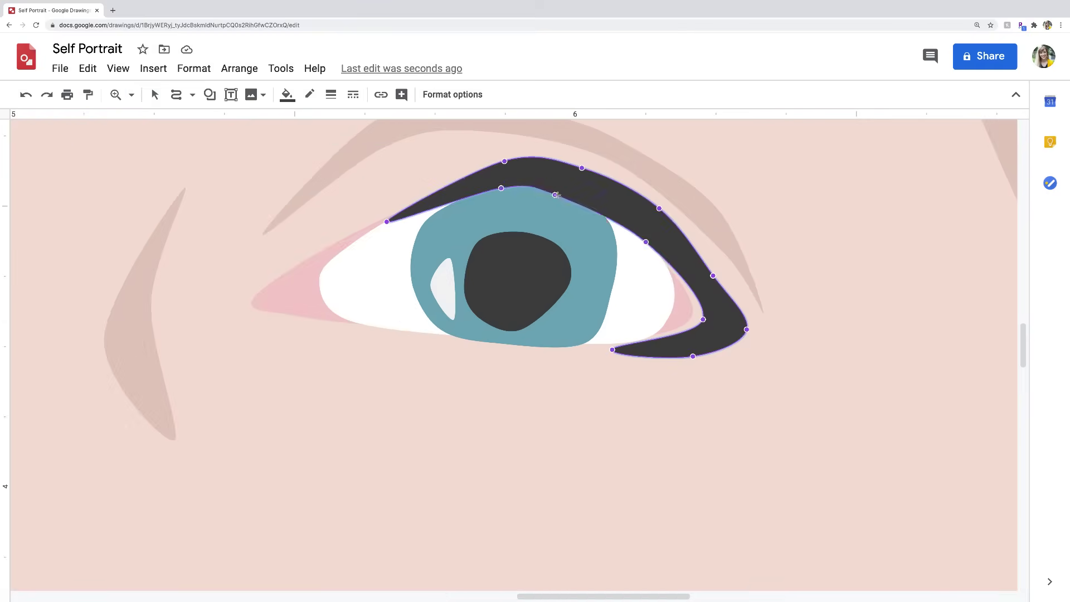
double_click(635, 162)
scroll(617, 325, "up", 1)
double_click(613, 317)
double_click(561, 281)
double_click(408, 282)
Step: Smooth the upper outer curve of the right eye's lash line by moving its curve points
key("super+alt+minus")
key("super+alt+minus")
key("super+alt+minus")
key("super+alt+minus")
left_click(770, 335)
key("super+alt+plus")
key("super+alt+plus")
double_click(611, 328)
double_click(608, 324)
left_click(605, 320)
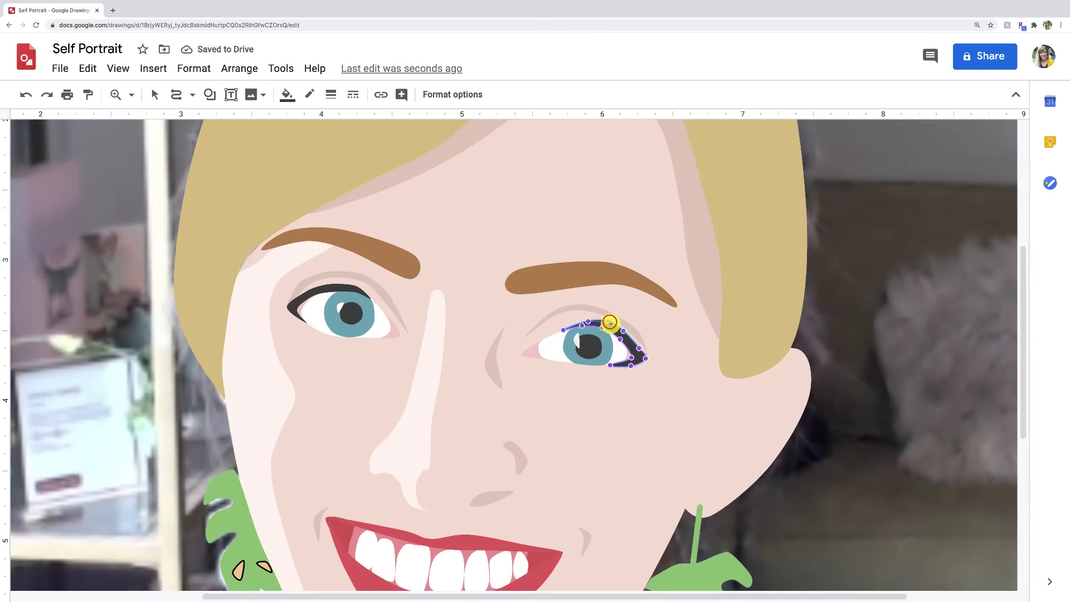
double_click(638, 337)
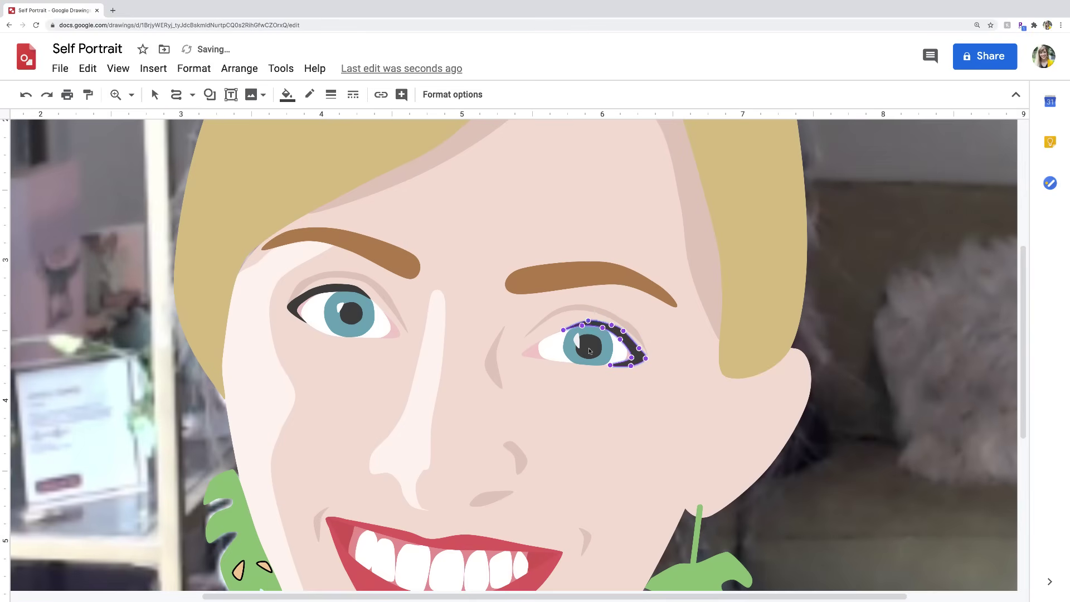
Step: Reshape the iris and pupil of the right eye into rounder forms by editing their curve points
double_click(556, 357)
left_click_drag(606, 364, 336, 304)
double_click(627, 346)
double_click(570, 350)
left_click(572, 351)
double_click(588, 348)
Step: Duplicate the white highlight of the left eye and place the copy at the edge of the right eye's pupil
left_click(747, 346)
left_click(836, 346)
key("super+d")
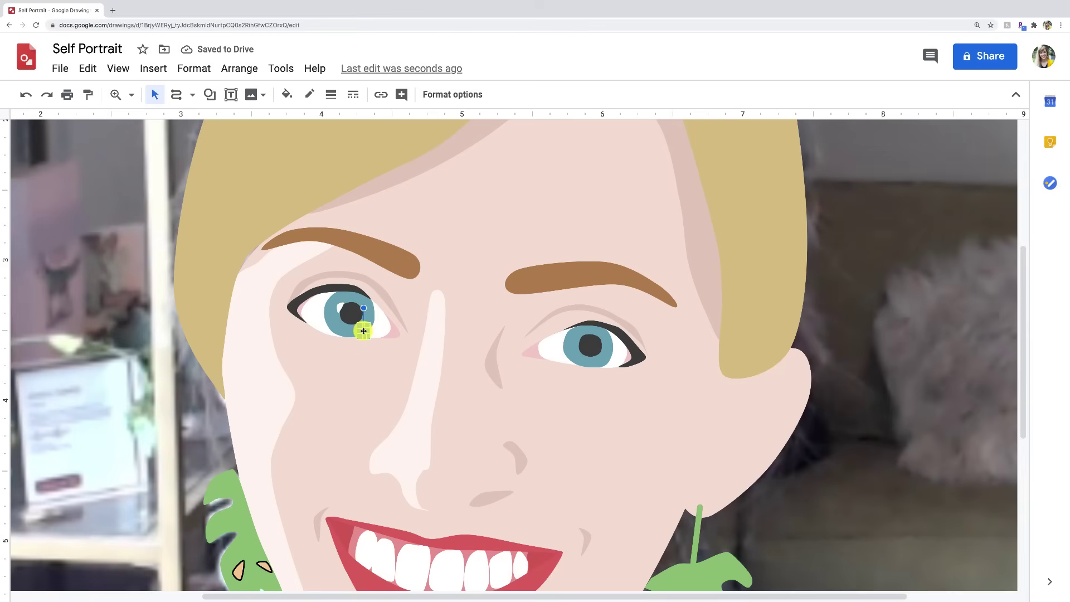
left_click_drag(363, 331, 582, 340)
left_click(898, 365)
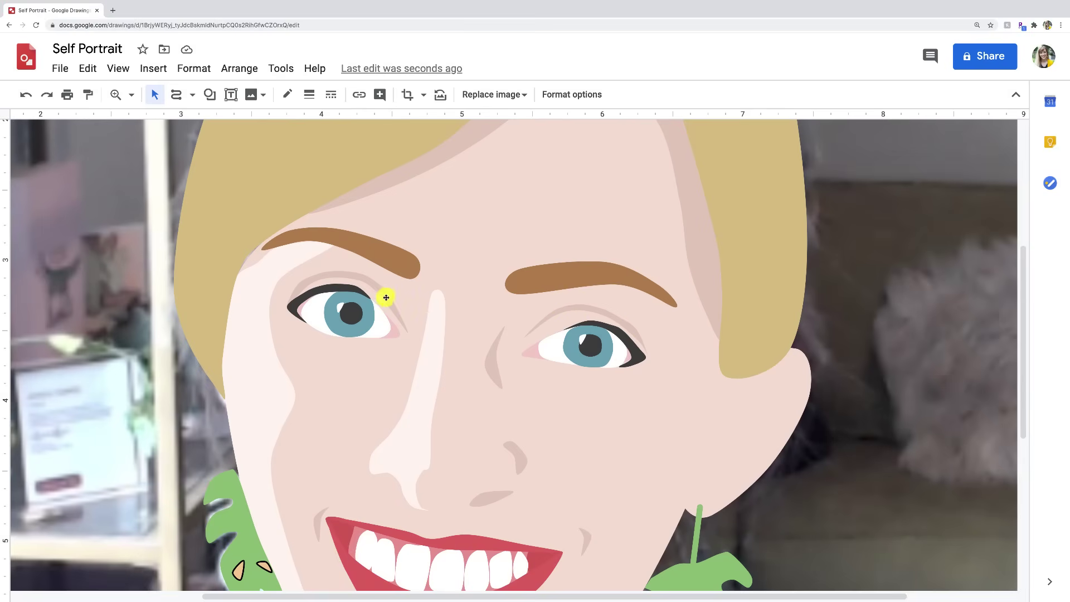
Step: Adjust the curve points of the eyelid crease and the iris of the right eye
left_click(585, 306)
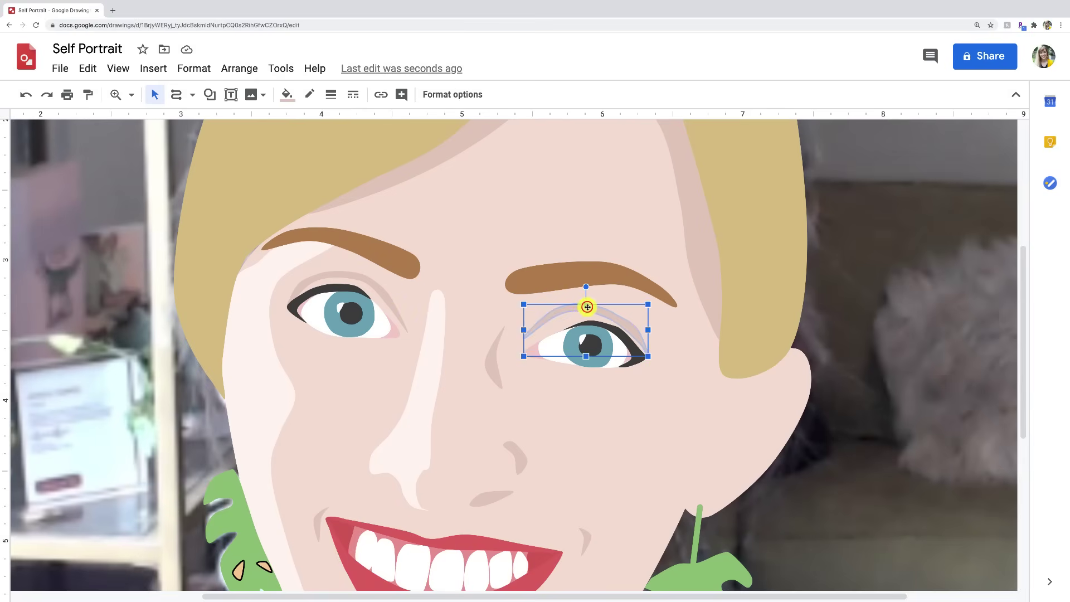
double_click(612, 316)
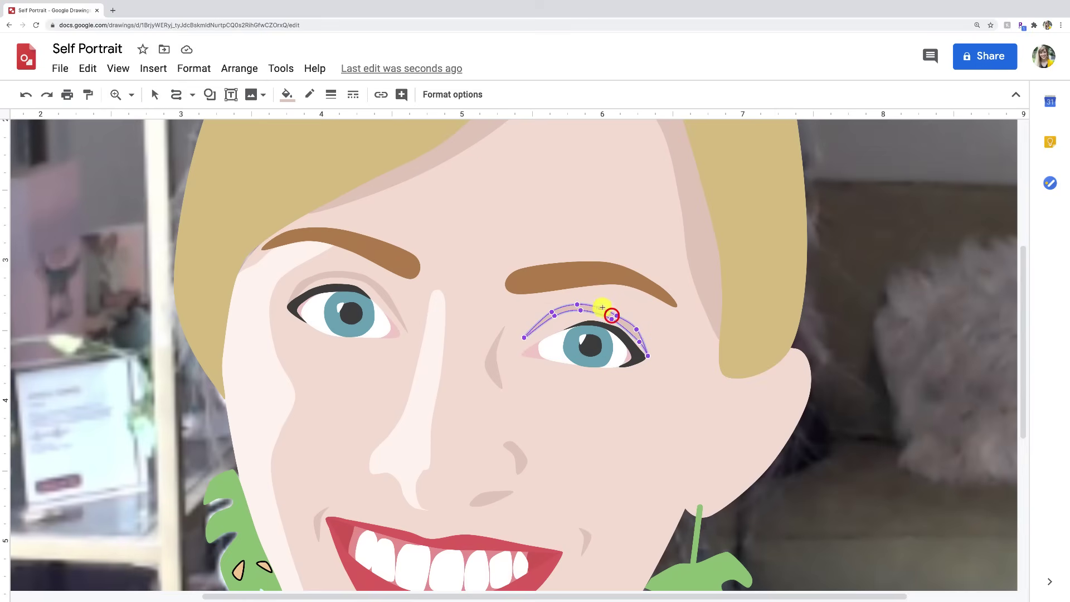
double_click(575, 350)
left_click_drag(563, 346, 566, 346)
left_click(581, 339)
Step: Adjust a curve point near the lower end of the pale highlight along the nose
double_click(423, 390)
left_click_drag(428, 467, 432, 467)
scroll(432, 467, "down", 1)
double_click(780, 338)
scroll(791, 338, "down", 2)
Step: Stretch the middle and left-side teeth slightly to close the gaps between them
left_click(447, 434)
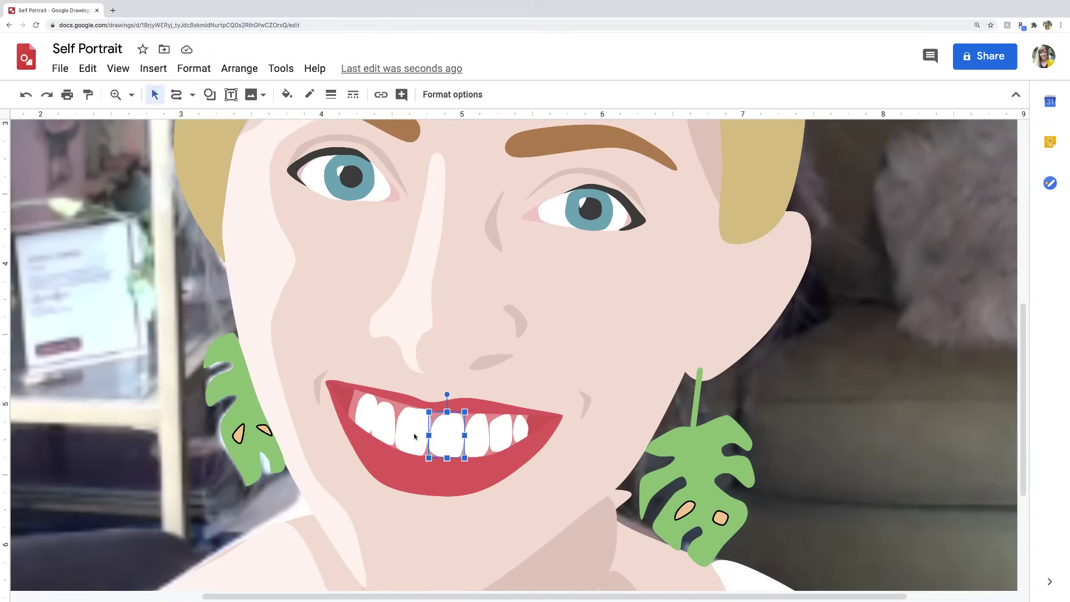
double_click(414, 434)
left_click(472, 435)
left_click_drag(465, 435, 462, 435)
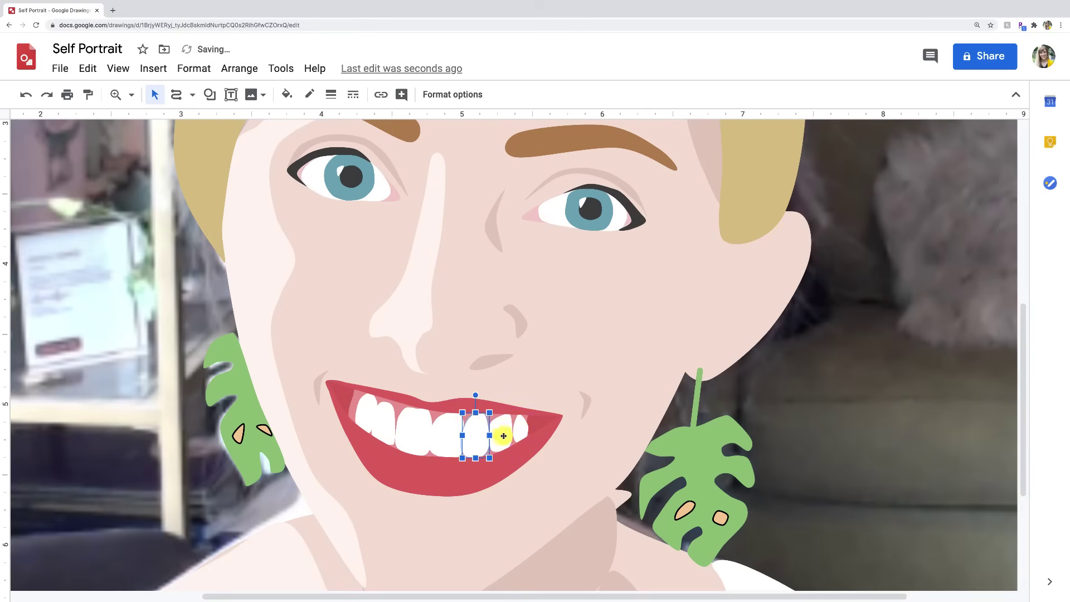
left_click(381, 422)
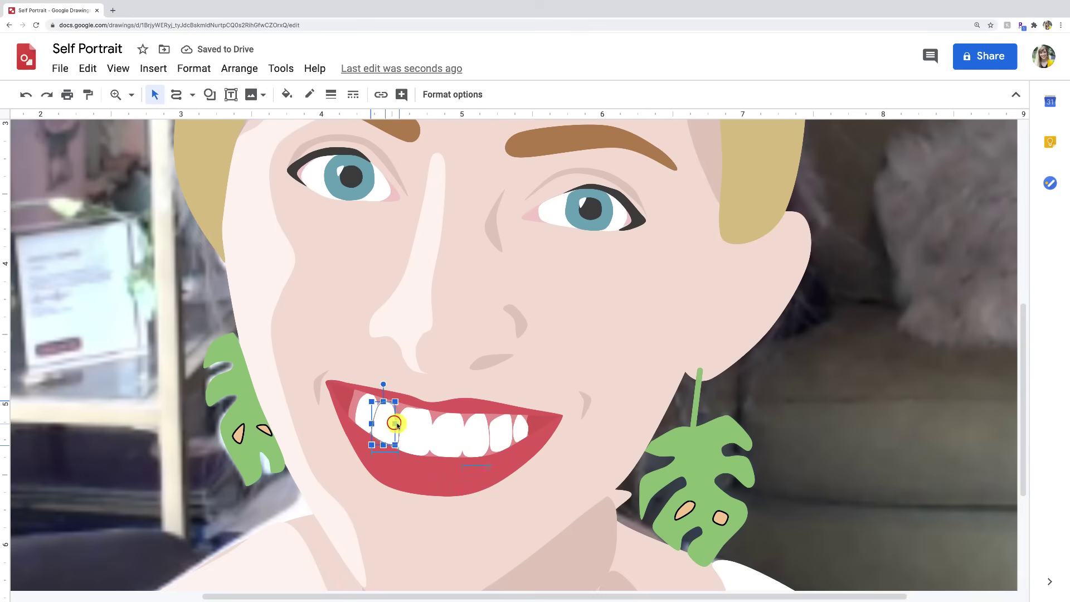
left_click(364, 410)
left_click_drag(357, 412, 358, 412)
Step: Widen the right-side teeth toward their neighbours and close the remaining gaps in the tooth row
left_click(489, 433)
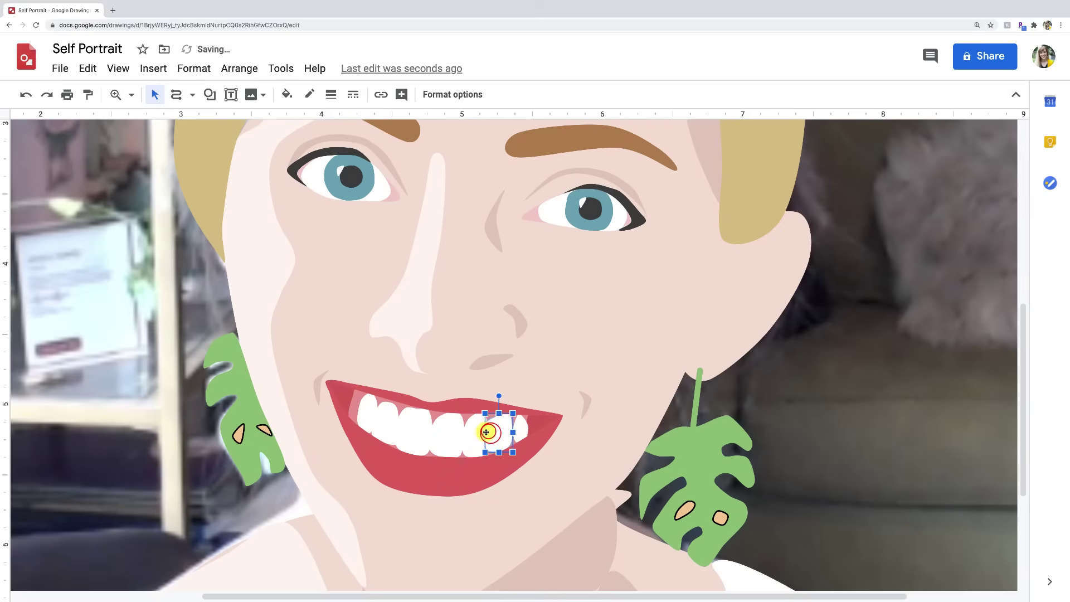
left_click(520, 429)
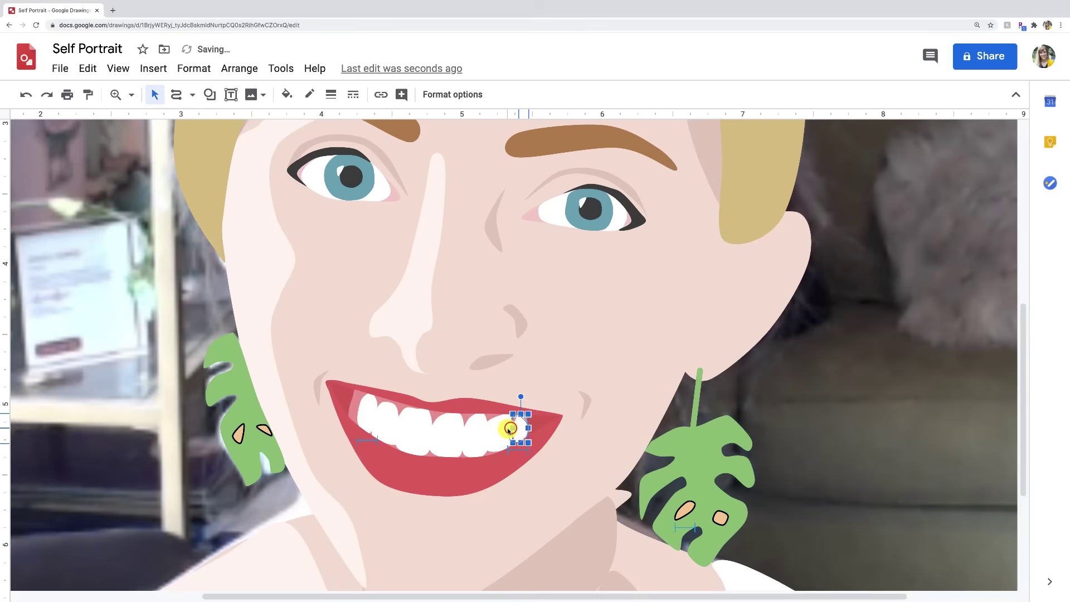
left_click(491, 427)
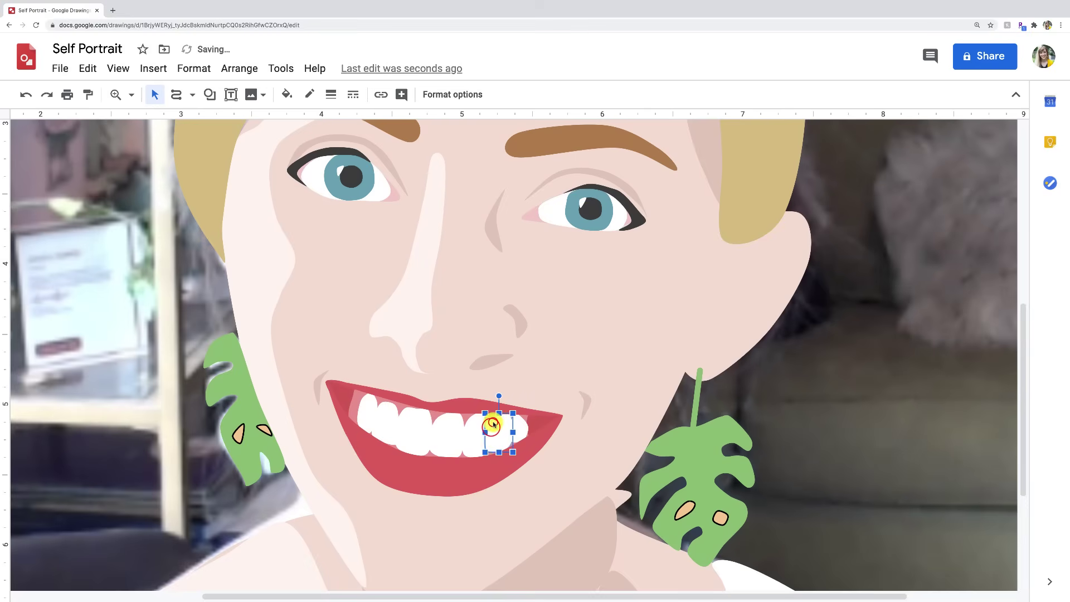
left_click(352, 409)
left_click(385, 419)
double_click(414, 428)
double_click(446, 434)
Step: Reshape the upper lip by moving its curve points above the teeth
double_click(408, 396)
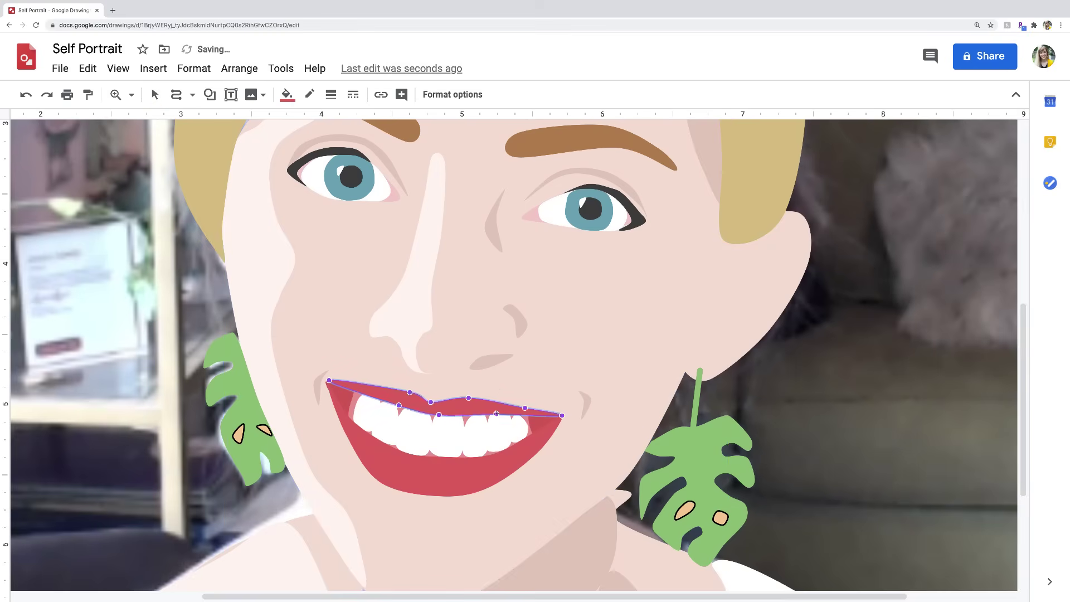
left_click(564, 349)
left_click(882, 382)
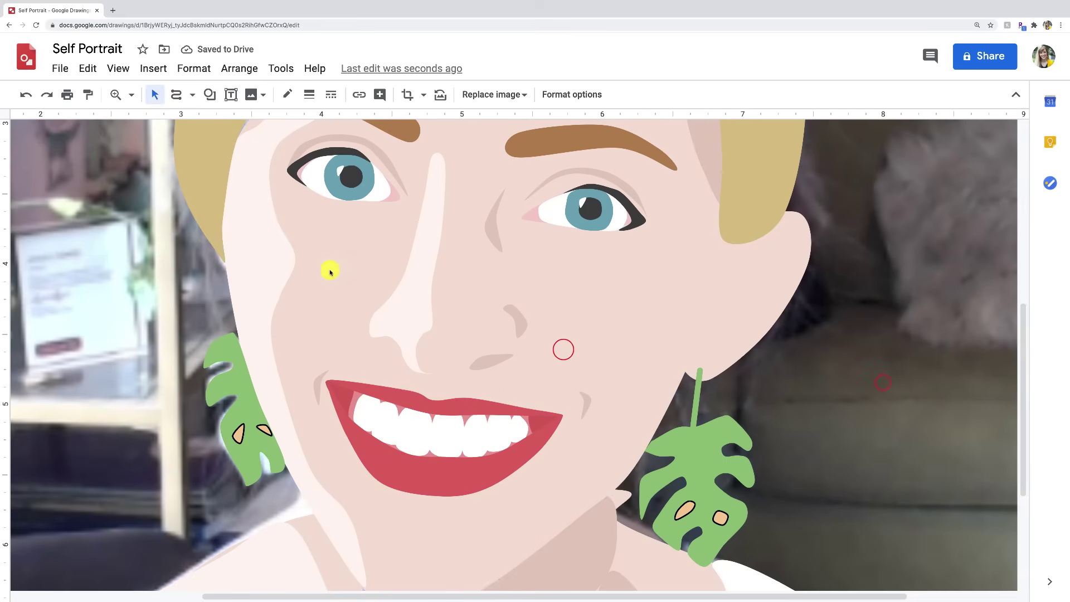
Step: Adjust the curve points of the dark shape in the left mouth corner and of the outermost teeth
left_click(349, 398)
left_click(349, 398)
double_click(349, 398)
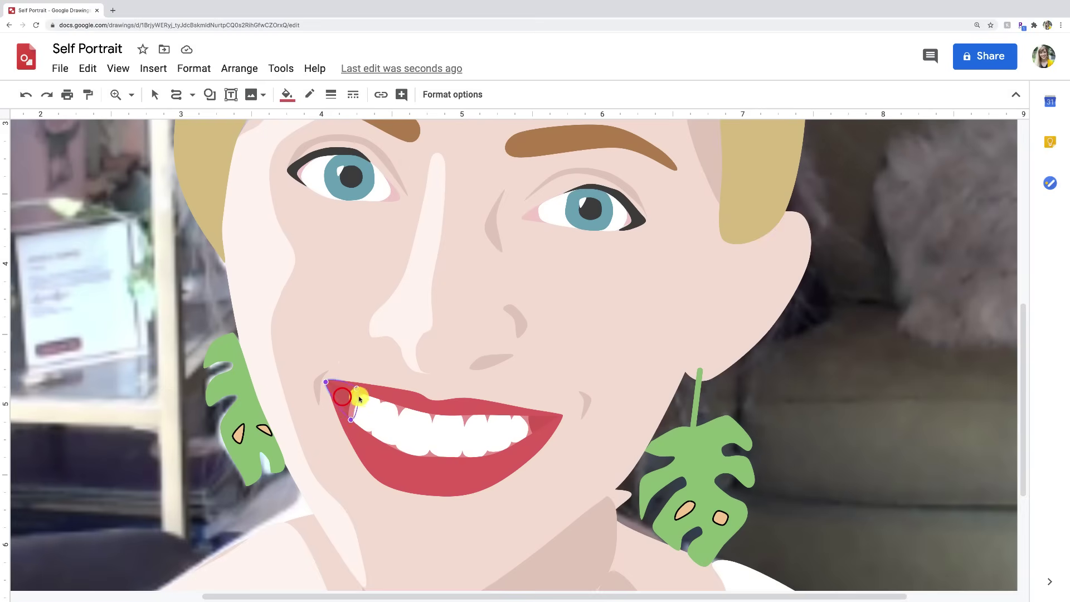
left_click(358, 397)
left_click(378, 391)
left_click(353, 406)
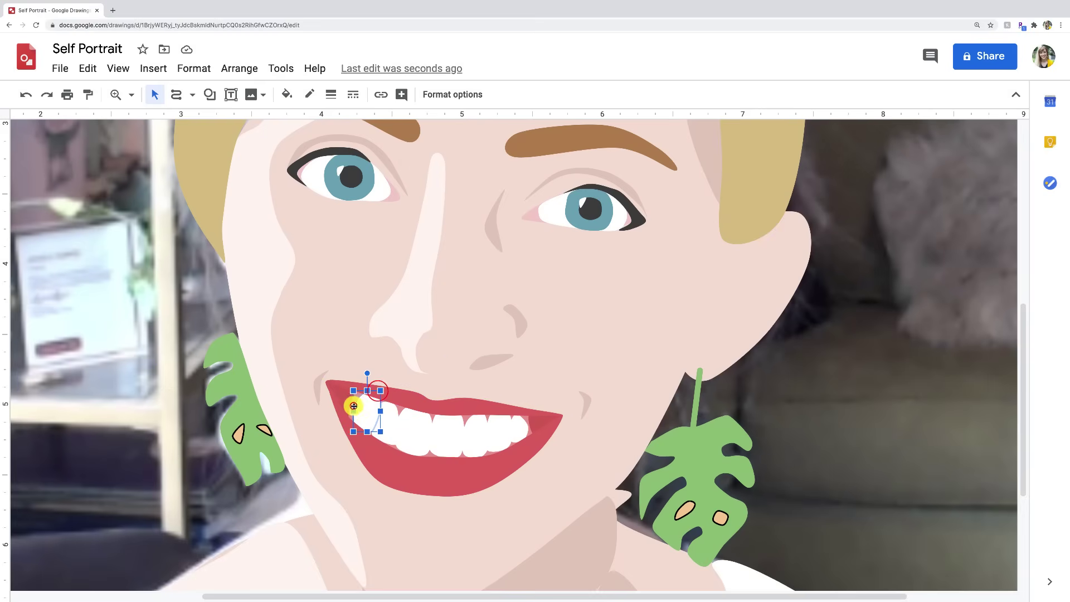
left_click(342, 411)
left_click(468, 361)
double_click(354, 406)
left_click(468, 361)
double_click(532, 418)
Step: Move the reference photo out from behind the drawing and place it to the right of the portrait
double_click(246, 210)
left_click(132, 94)
left_click(146, 148)
left_click(743, 356)
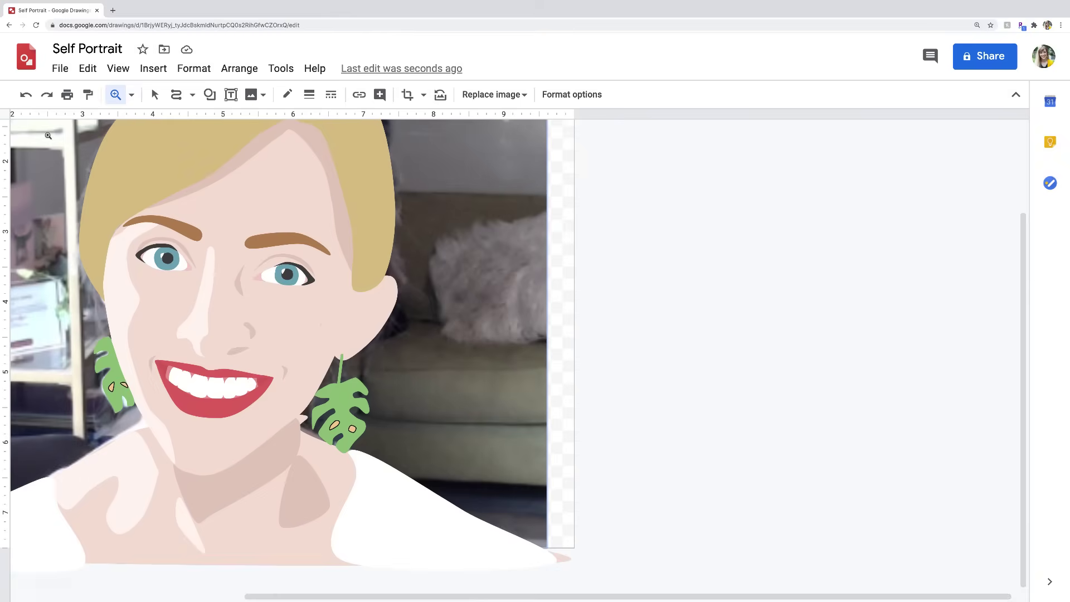
right_click(467, 446)
key("Escape")
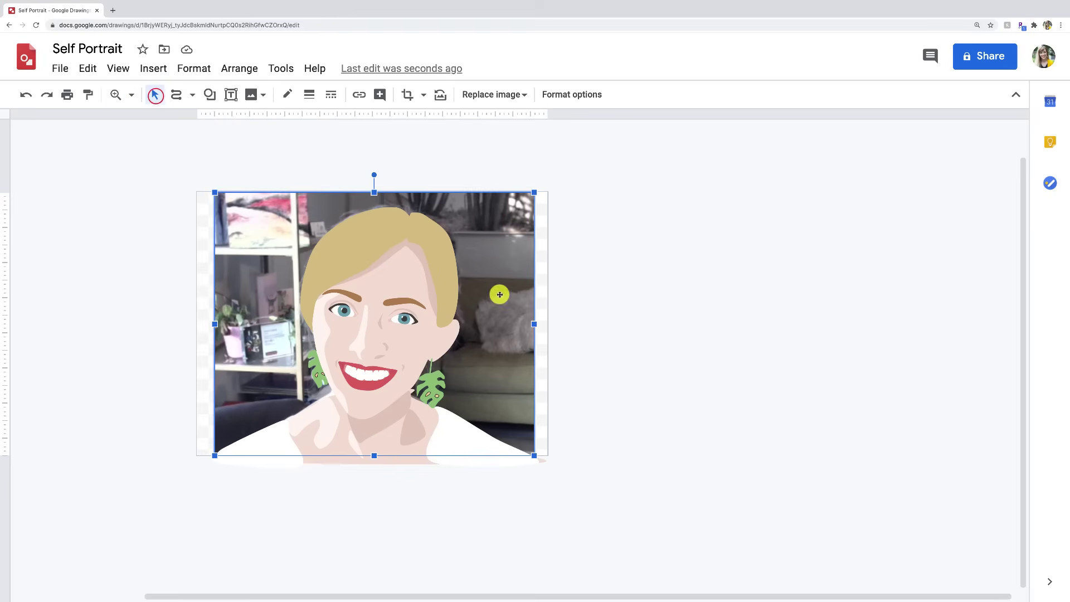
left_click_drag(499, 294, 658, 306)
left_click_drag(494, 315, 610, 319)
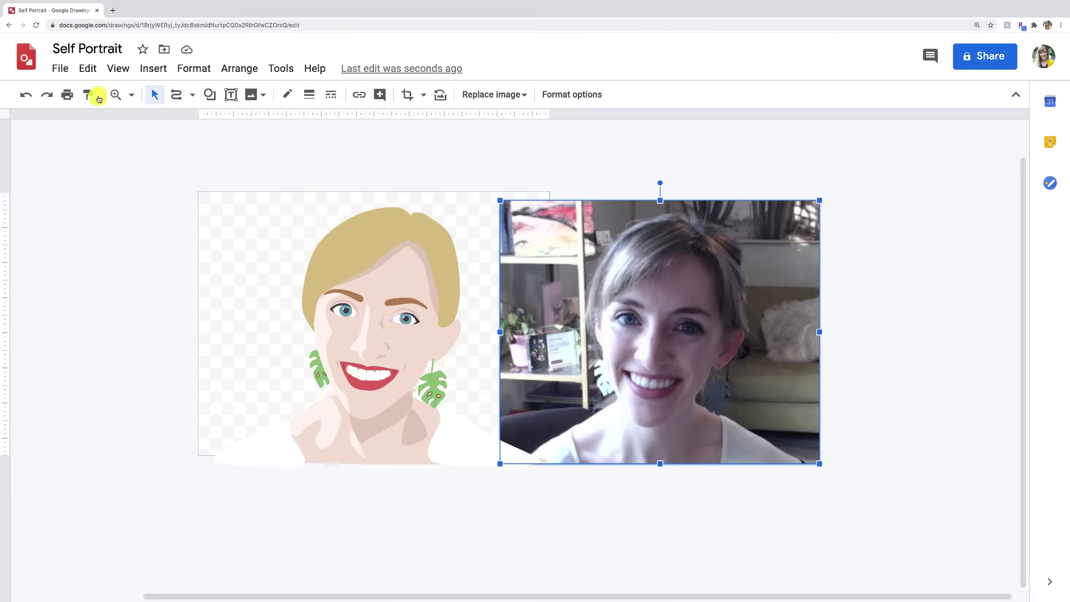
left_click(175, 95)
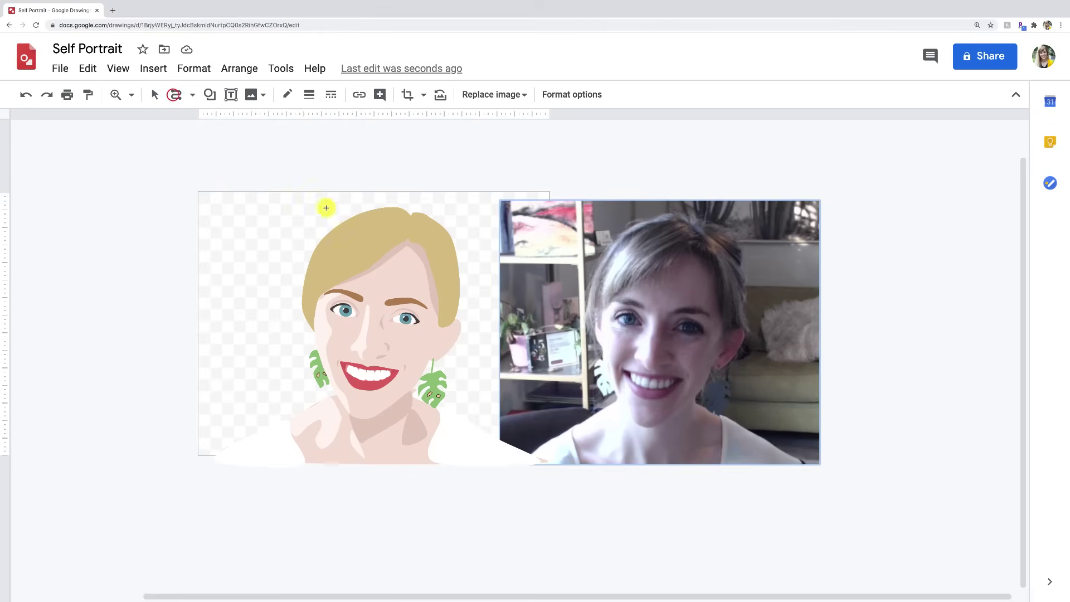
left_click(349, 377)
key("ctrl+z")
Step: Trace a small curved highlight on the left part of the lower lip with a light pink fill and transparent outline
left_click(115, 94)
left_click(397, 374)
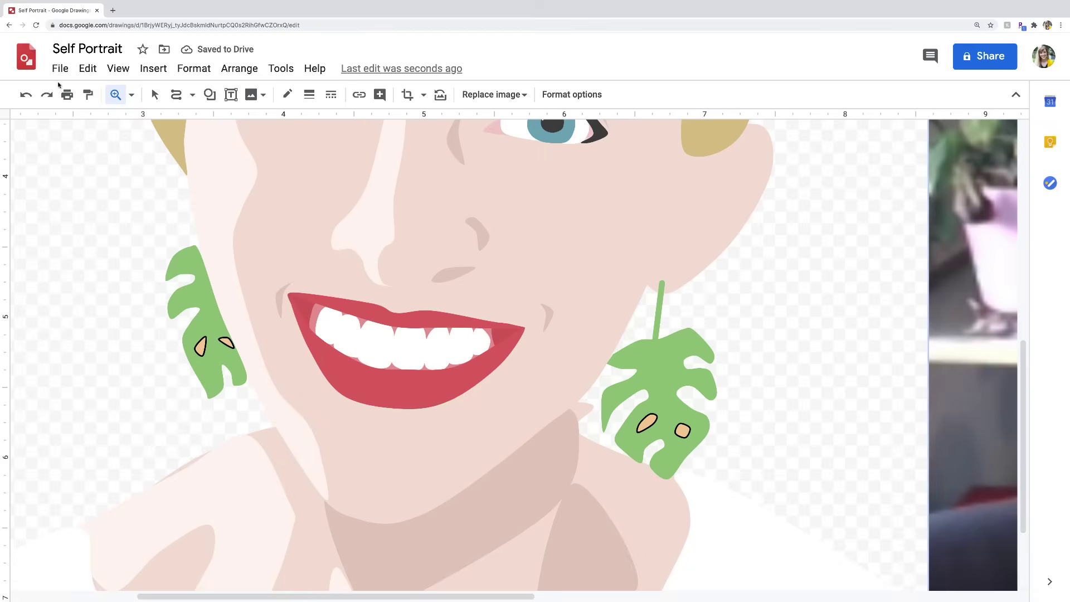
left_click(176, 95)
left_click(328, 360)
left_click(359, 387)
left_click(287, 95)
left_click(310, 207)
left_click(310, 95)
left_click(362, 122)
Step: Trace a curved highlight strand in the hair left of the parting and fill it with a lighter blond
scroll(406, 325, "up", 3)
left_click(132, 95)
left_click(161, 142)
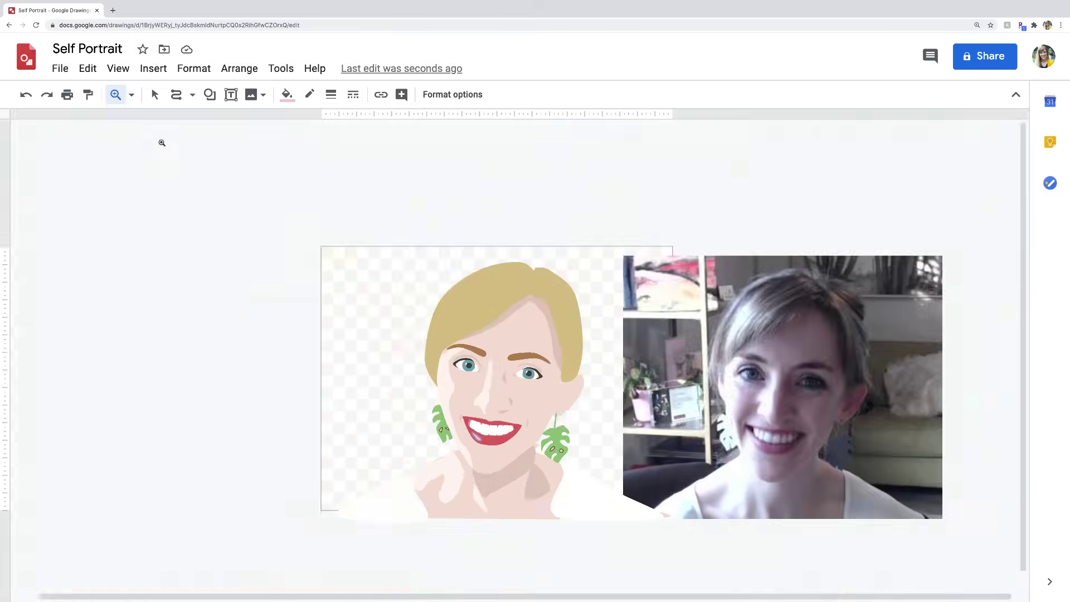
left_click(176, 95)
left_click(478, 293)
left_click(507, 287)
left_click(478, 294)
left_click(287, 95)
left_click(581, 445)
Step: Trace more light blond strands right of the parting, along the lower fringe and at the left edge of the hair
left_click(176, 95)
left_click(537, 286)
left_click(557, 320)
left_click(480, 316)
left_click(456, 338)
left_click(444, 310)
left_click(436, 318)
double_click(432, 364)
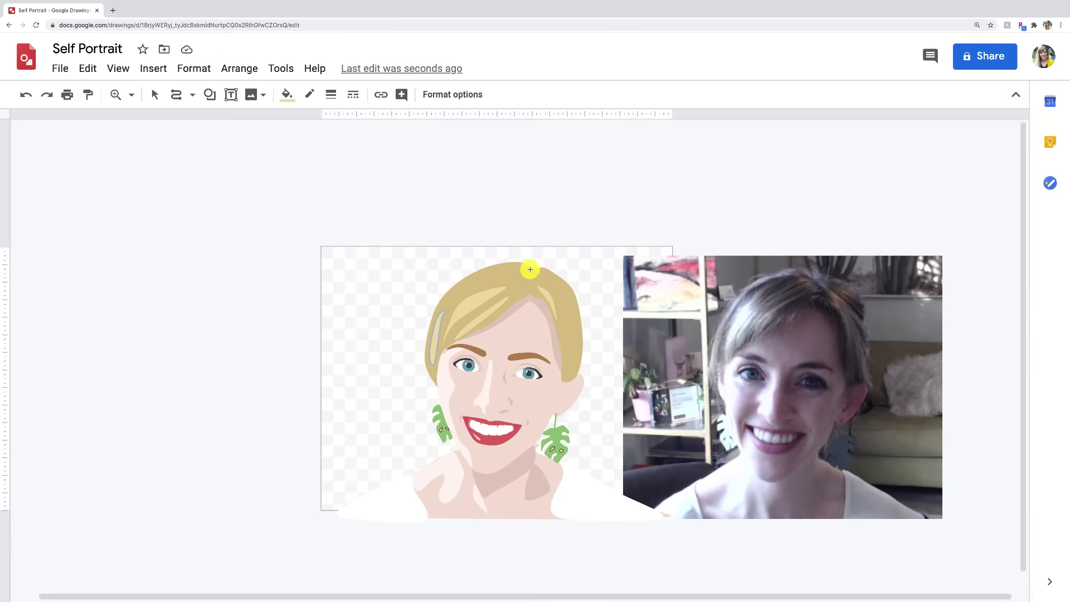
Step: Trace thin darker blond strands at the hair parting and along the inner edges of the hair
left_click(525, 267)
left_click(287, 95)
left_click(418, 321)
left_click(532, 295)
left_click(564, 355)
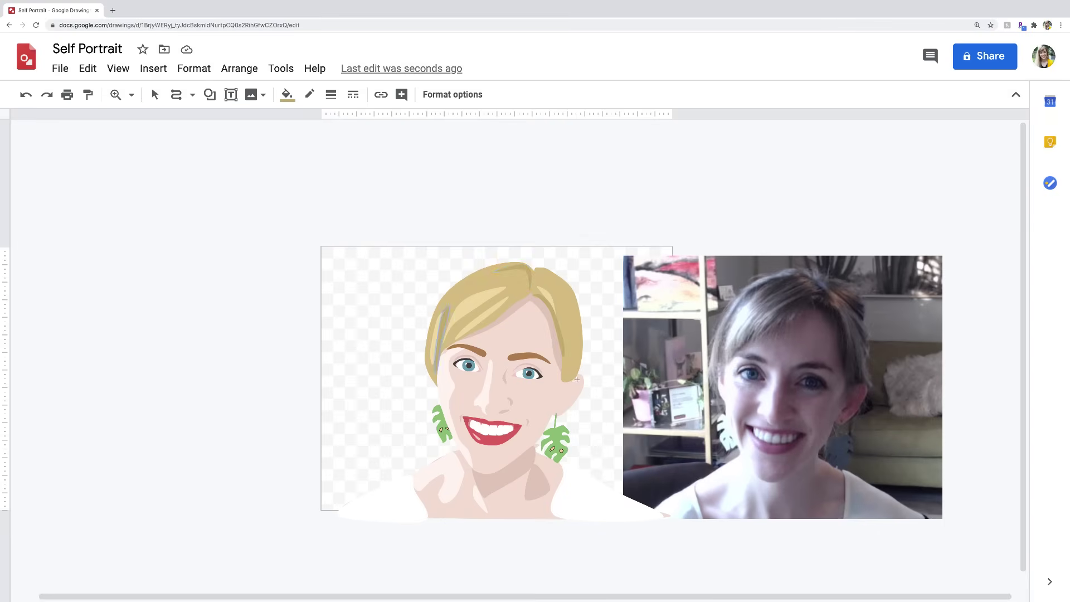
Step: Examine the finished hair strands and facial features up close, and the whole portrait against the reference photo
key("Escape")
left_click(475, 316)
left_click(445, 336)
left_click(583, 277)
key("super+alt+=")
key("super+alt+=")
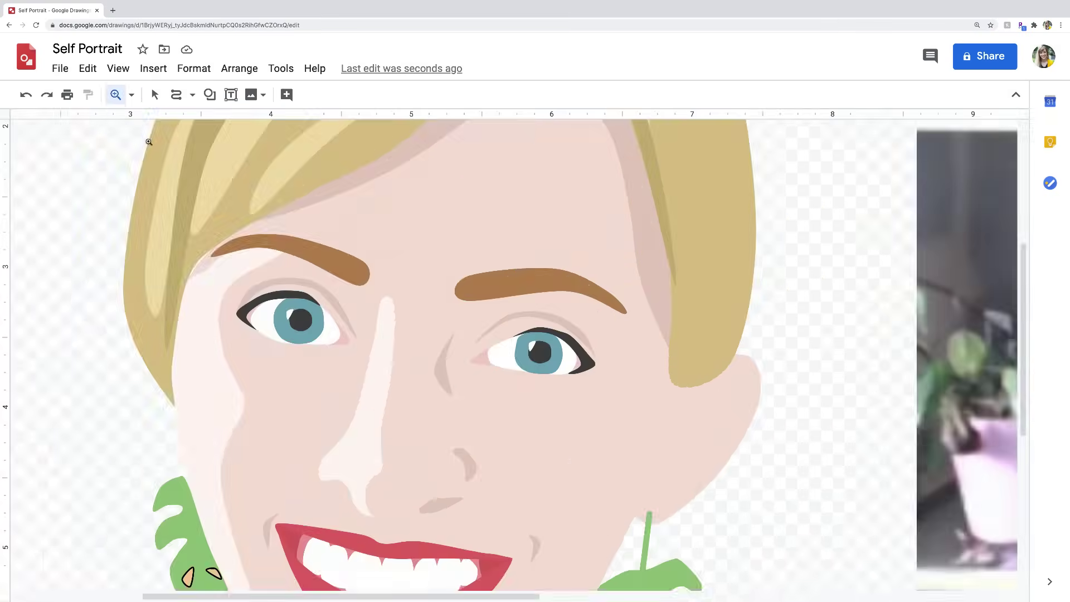
double_click(580, 357)
left_click(613, 357)
key("super+alt+-")
key("super+alt+-")
left_click(552, 172)
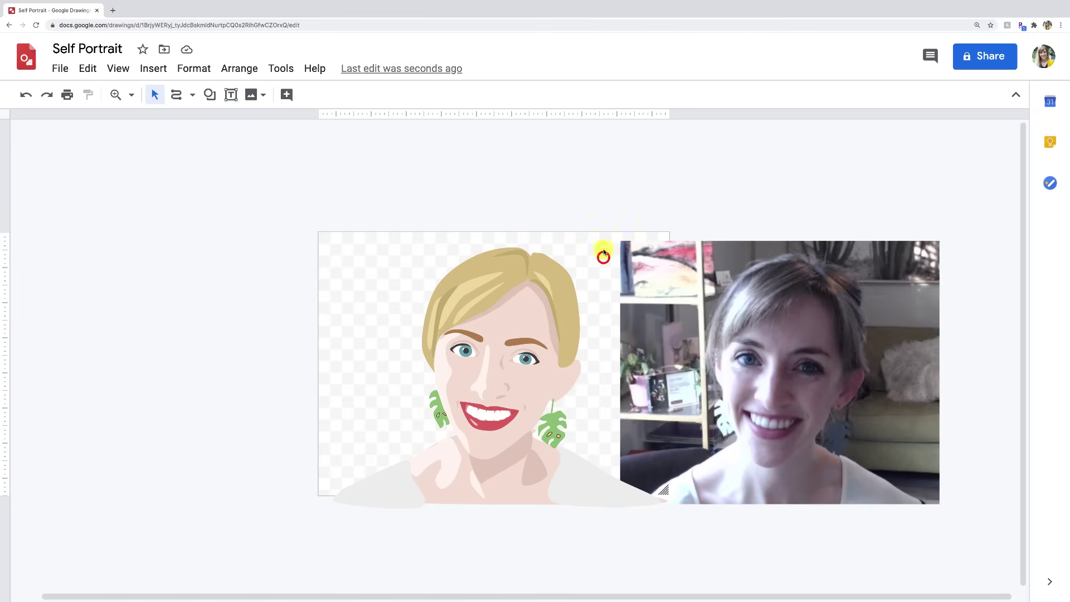
Step: Select all the portrait shapes and scale them down together to leave room above the head
mouse_move(603, 248)
left_mouse_down()
mouse_move(385, 511)
mouse_move(356, 511)
left_mouse_up()
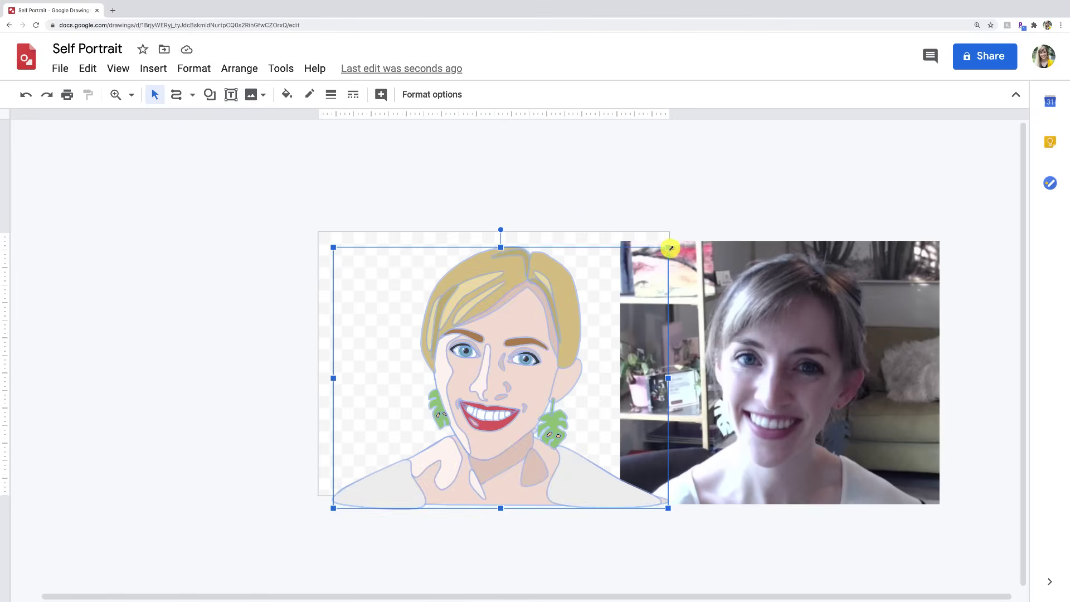
mouse_move(669, 248)
left_mouse_down()
mouse_move(610, 287)
mouse_move(617, 280)
left_mouse_up()
left_click(542, 210)
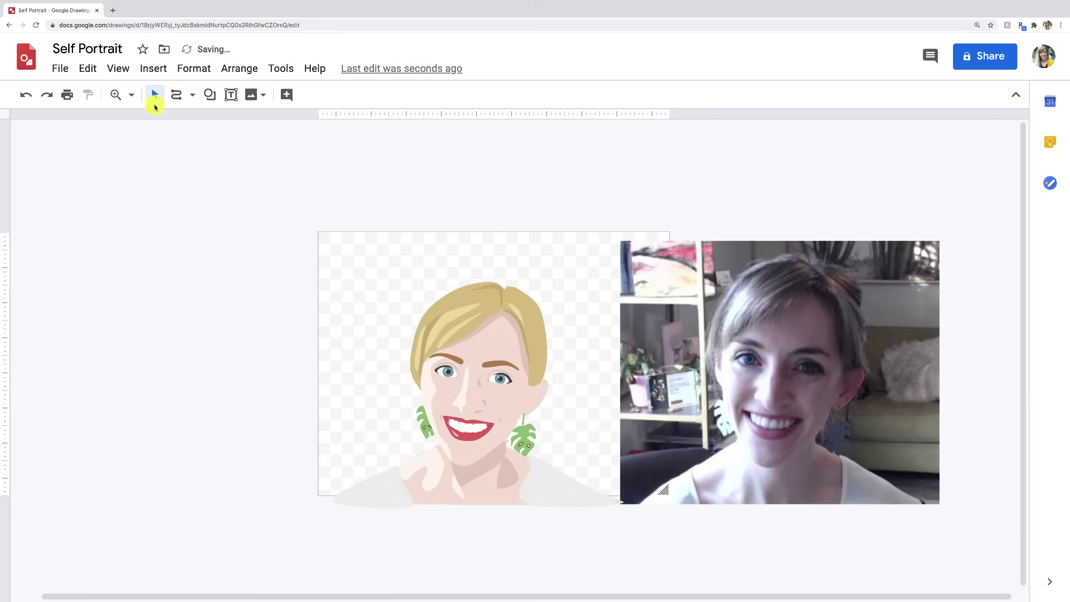
Step: Trace a rounded, closed curve on top of the head as the hair bun
left_click(174, 96)
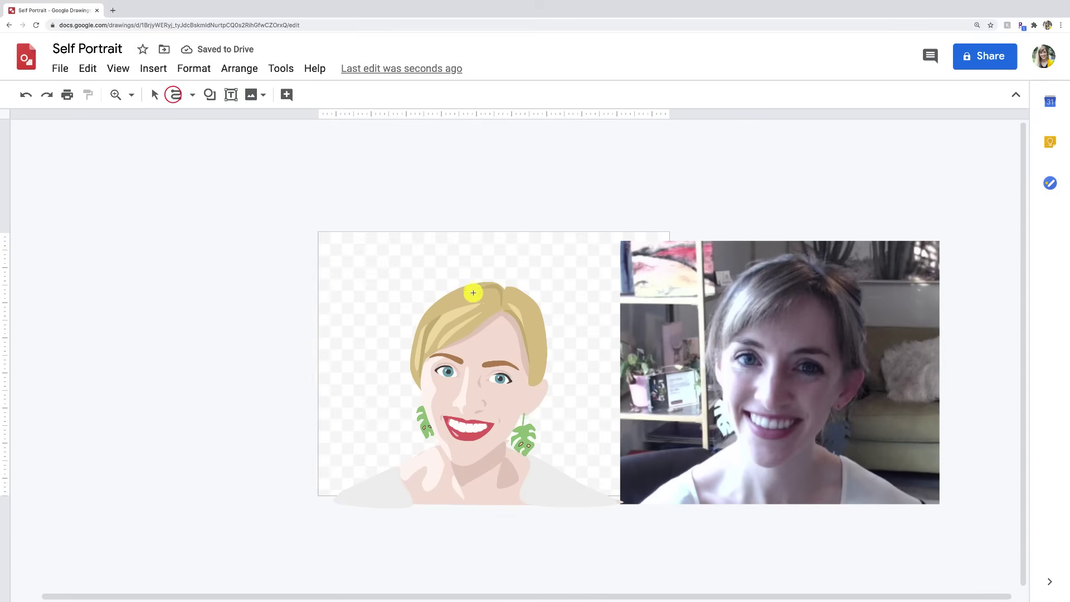
left_click_drag(462, 278, 454, 289)
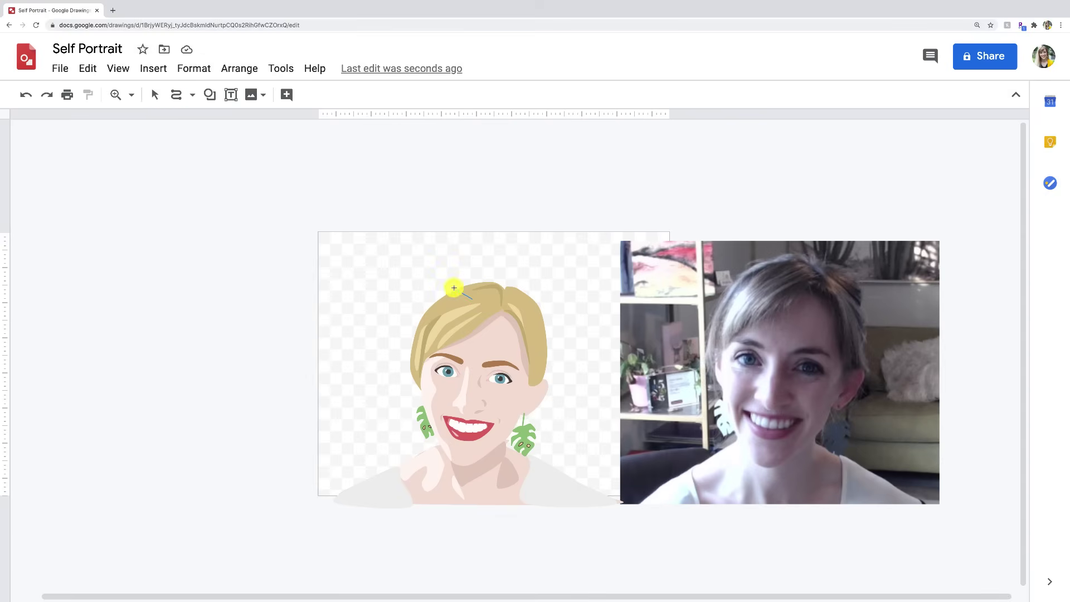
left_click(488, 253)
left_click(523, 259)
left_click(539, 284)
left_click(471, 300)
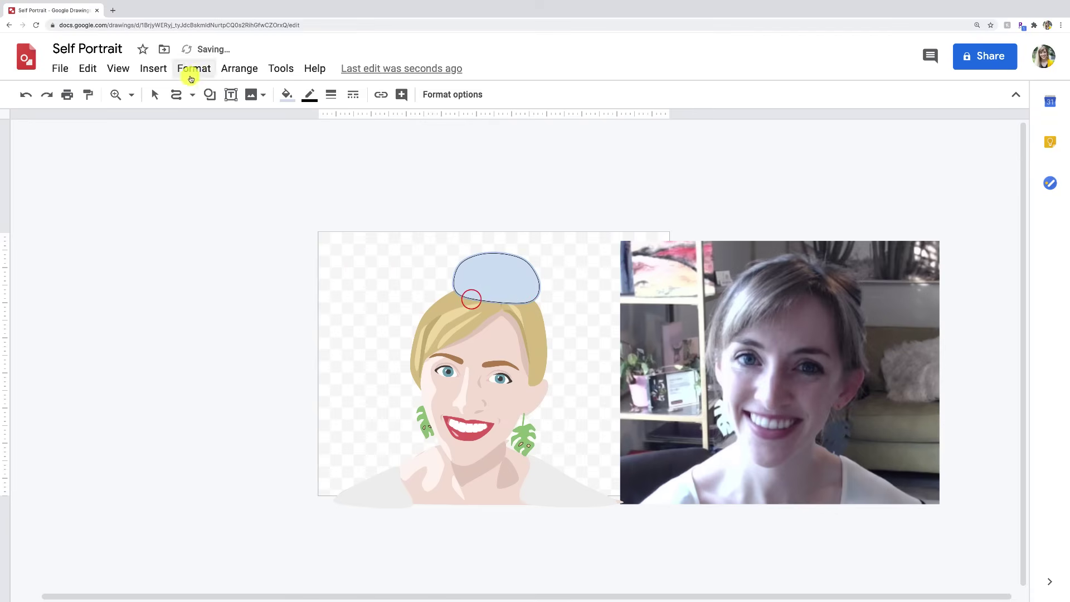
Step: Fill the bun shape with the custom darker blond and make its outline transparent
left_click(281, 95)
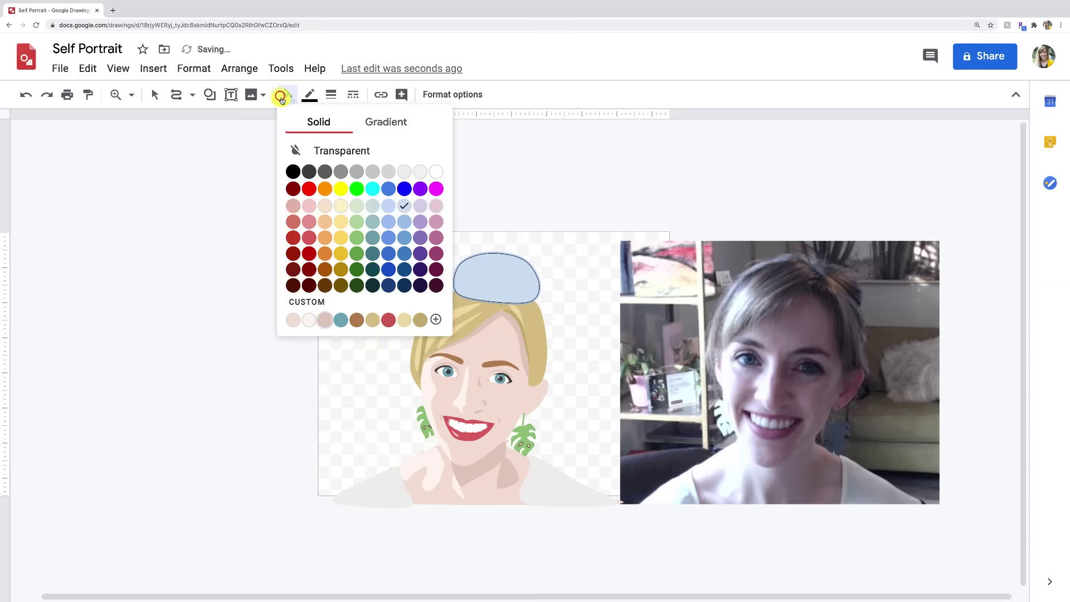
left_click(422, 319)
left_click(310, 94)
left_click(349, 124)
Step: Send the bun shape to the back so it sits behind the hair
left_click(237, 68)
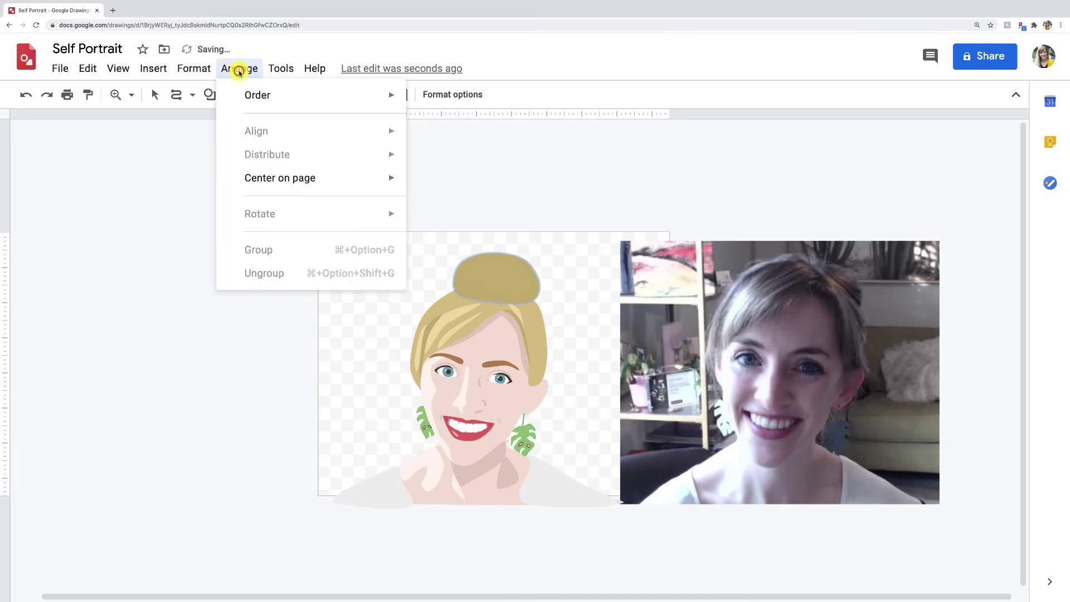
mouse_move(270, 95)
left_click(473, 170)
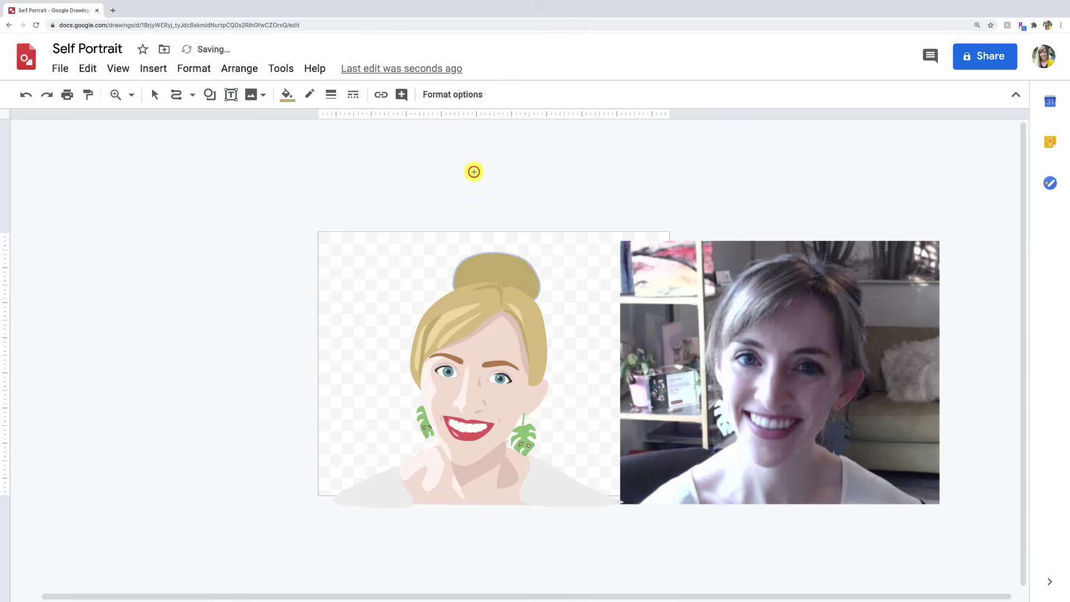
Step: Trace four thin curved strands across the bun in the medium blond of the hair
left_click_drag(453, 252, 466, 258)
left_click(116, 94)
left_click(459, 275)
left_click(520, 256)
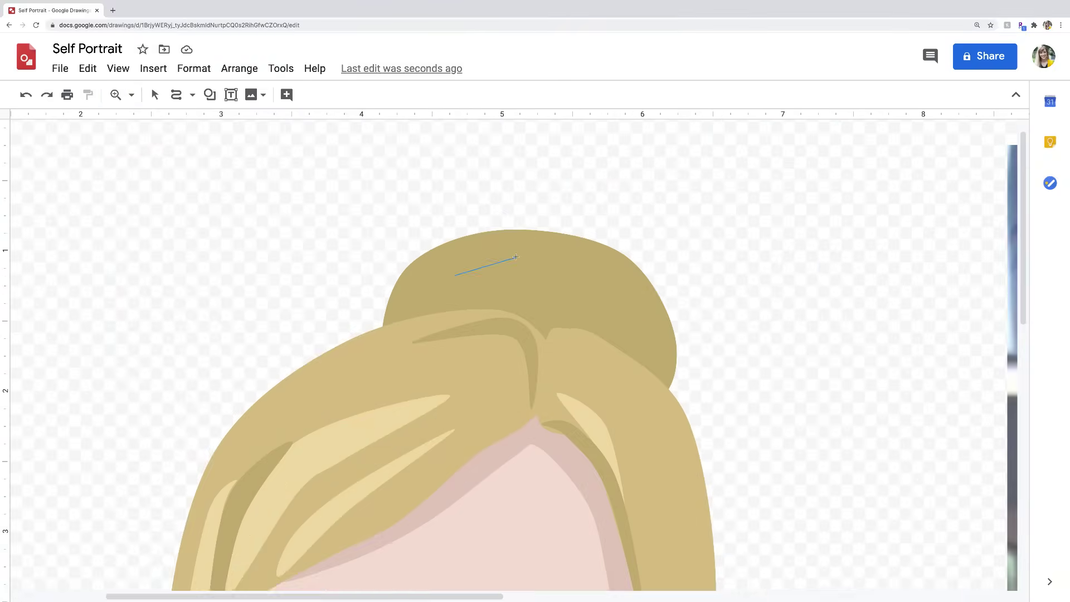
left_click(563, 324)
left_click(538, 239)
left_click(472, 329)
left_click(489, 232)
left_click(410, 314)
left_click(437, 258)
left_click(600, 266)
left_click(448, 279)
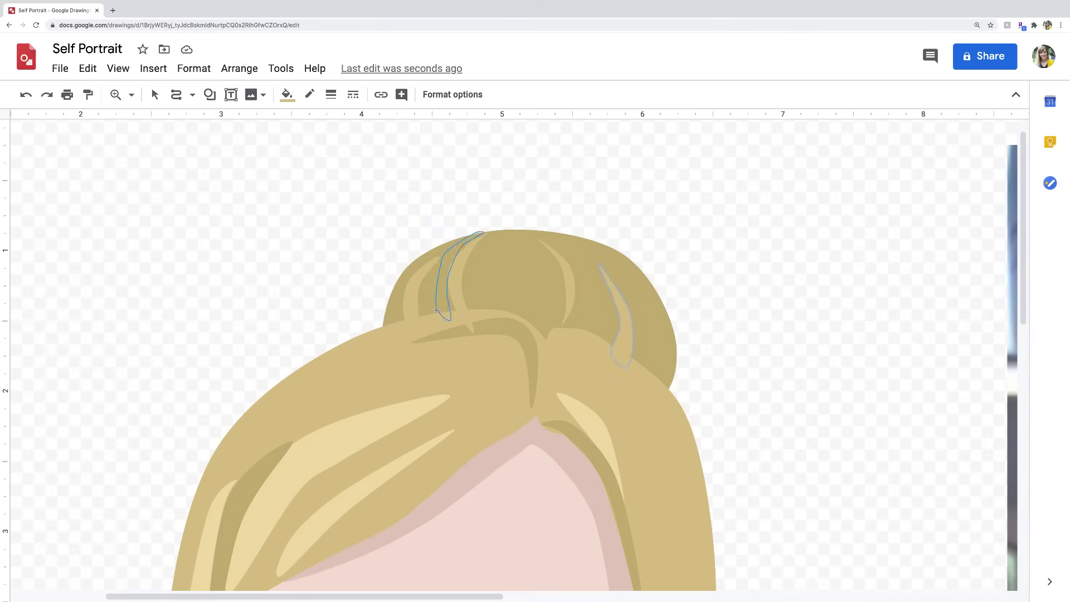
Step: Add two light blond highlight strands to the bun, a wide curved one near its left side and a narrow one near its middle
left_click(176, 94)
left_click(465, 236)
left_click(287, 94)
left_click(301, 215)
double_click(441, 290)
left_click_drag(465, 236, 478, 234)
left_click(177, 94)
left_click(507, 232)
left_click(495, 262)
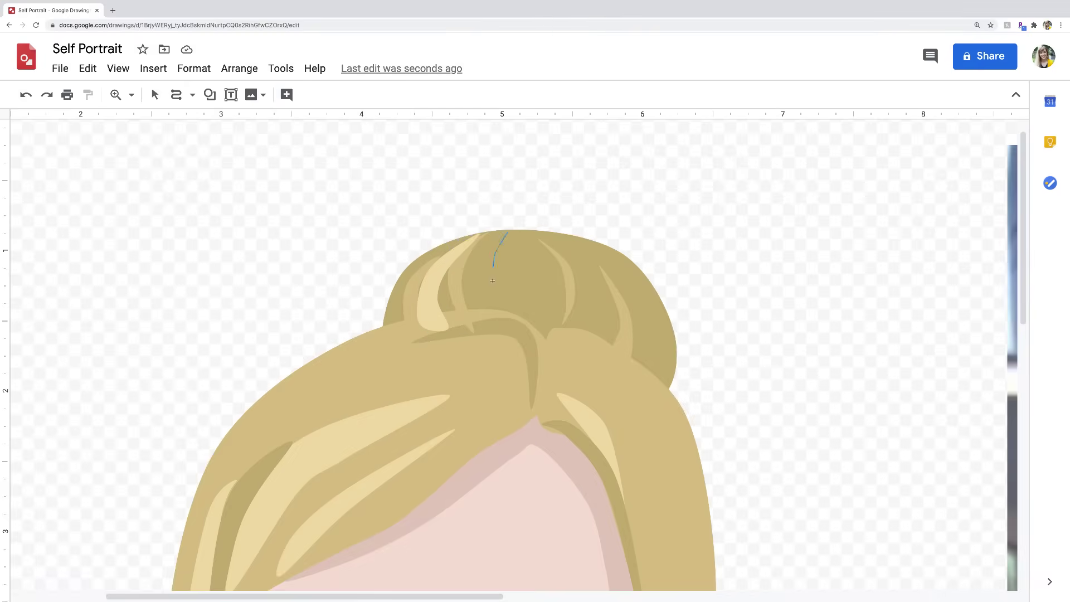
left_click(499, 321)
left_click(507, 232)
Step: Select the bun together with all its strands and send them to the back
left_click_drag(695, 223, 367, 288)
left_click(235, 69)
mouse_move(282, 96)
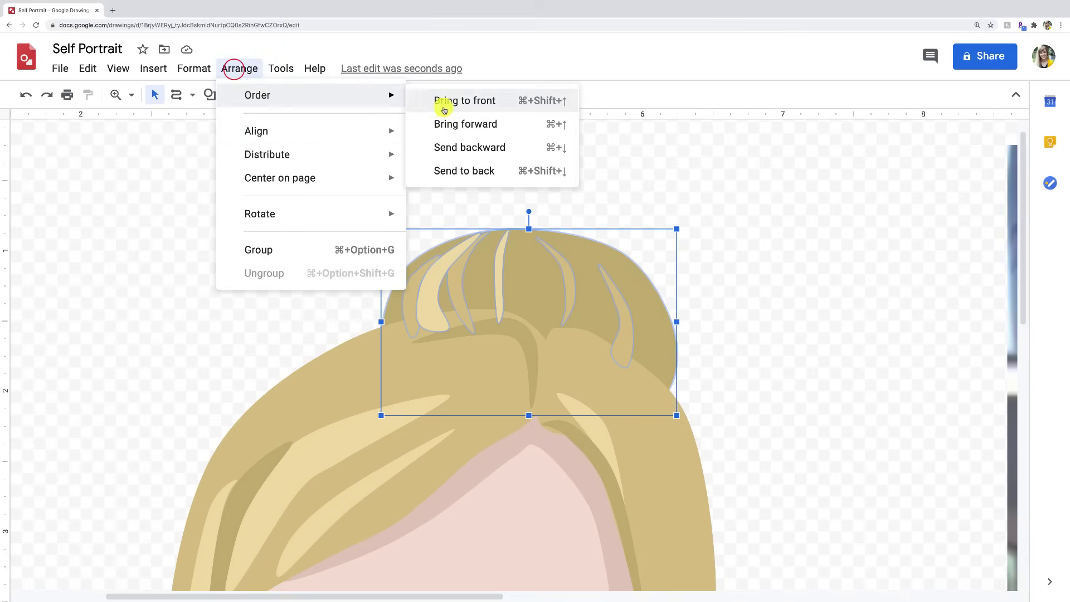
left_click(472, 165)
left_click(331, 210)
left_click(256, 240)
Step: Rotate the bun and its strands slightly as one selection
left_click(115, 95)
left_click(129, 94)
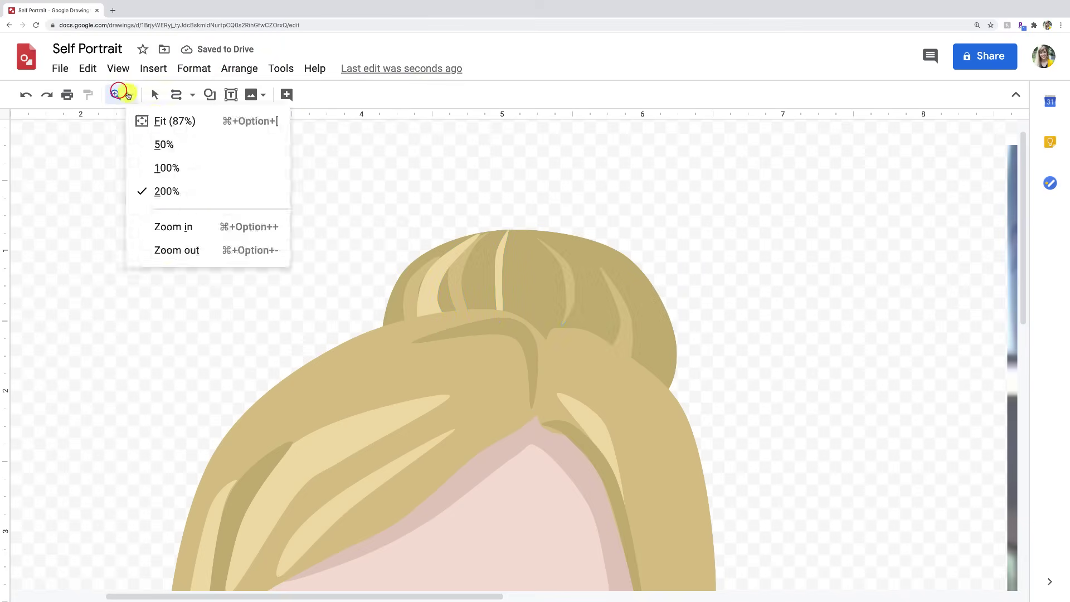
left_click(164, 143)
left_click(546, 226)
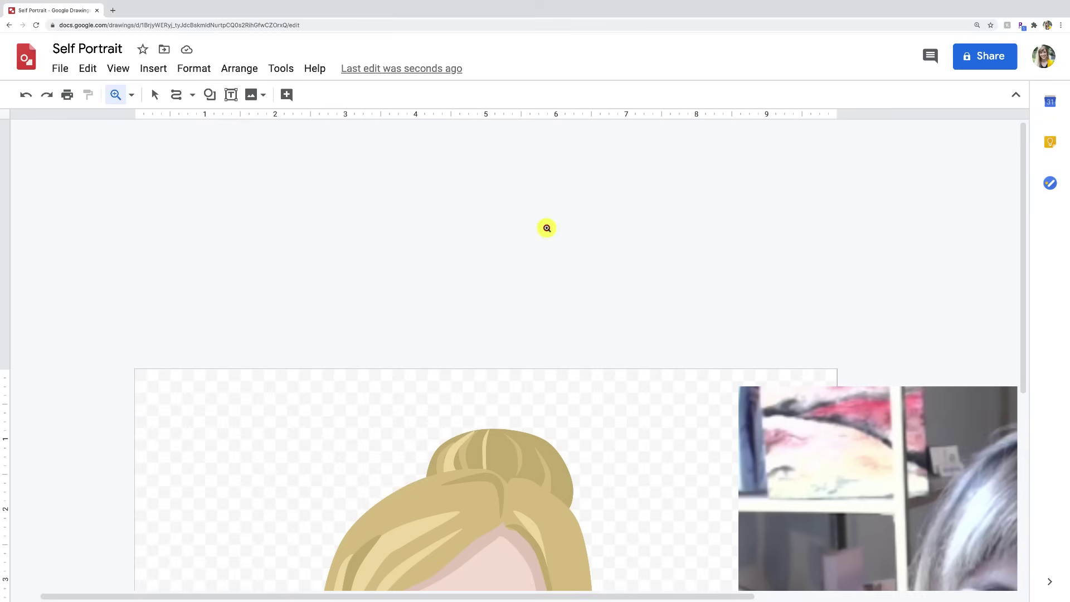
left_click(155, 95)
left_click_drag(605, 417, 453, 441)
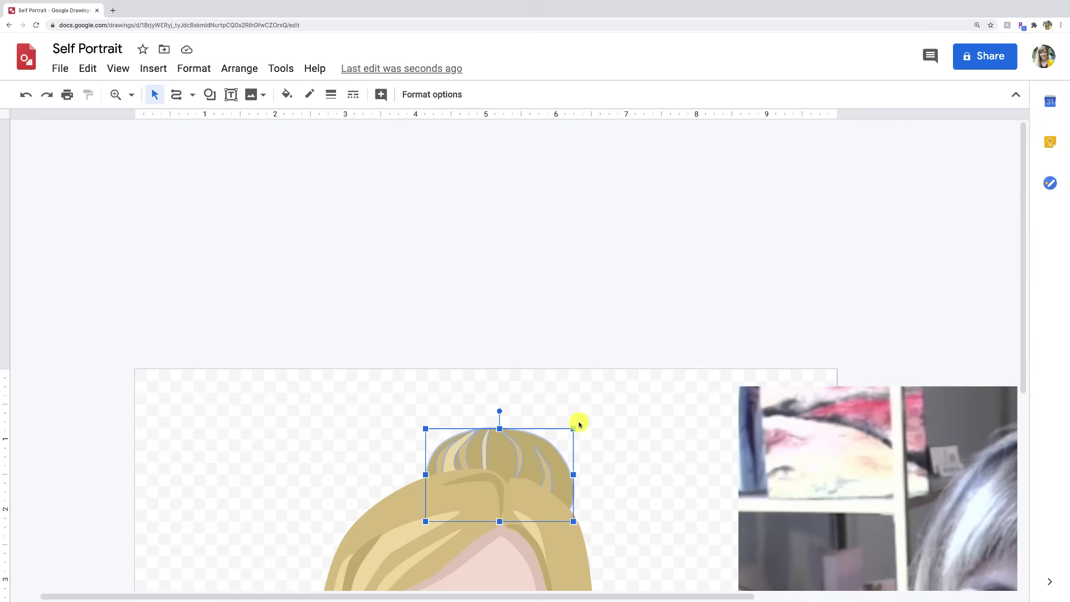
left_click_drag(500, 409, 505, 411)
left_click(631, 376)
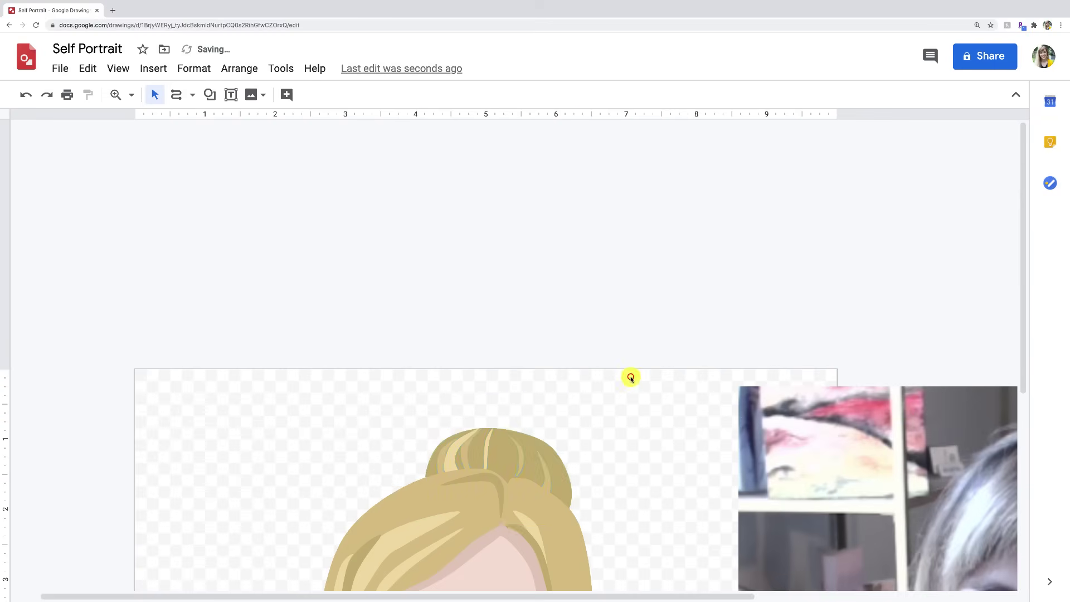
scroll(639, 439, "down", 6)
scroll(640, 442, "up", 2)
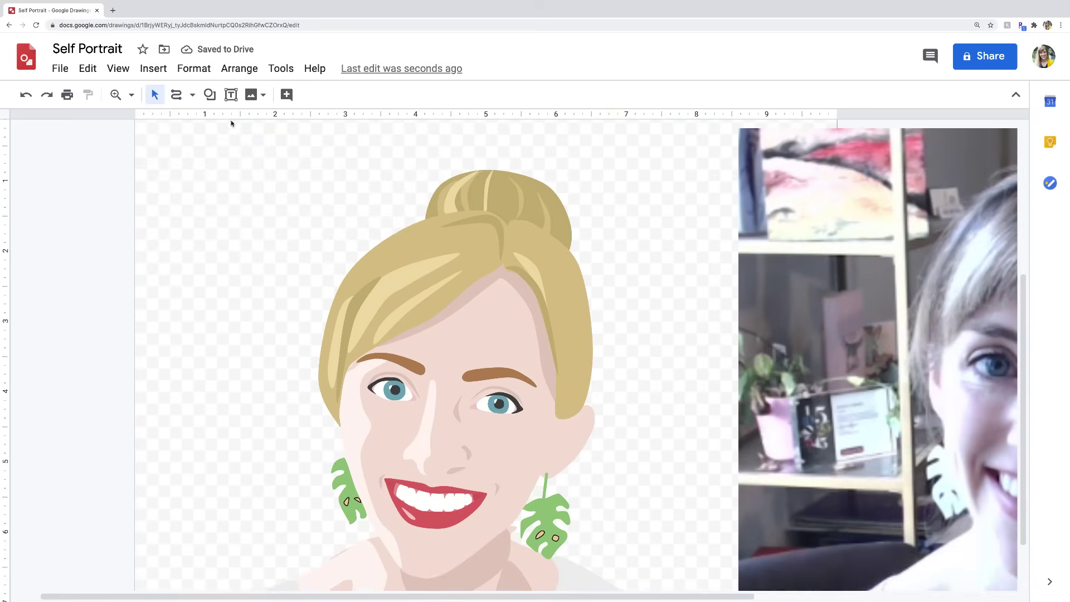
Step: Move the reference photo off the canvas, clear of its right edge
left_click(131, 95)
left_click(161, 143)
left_click(132, 94)
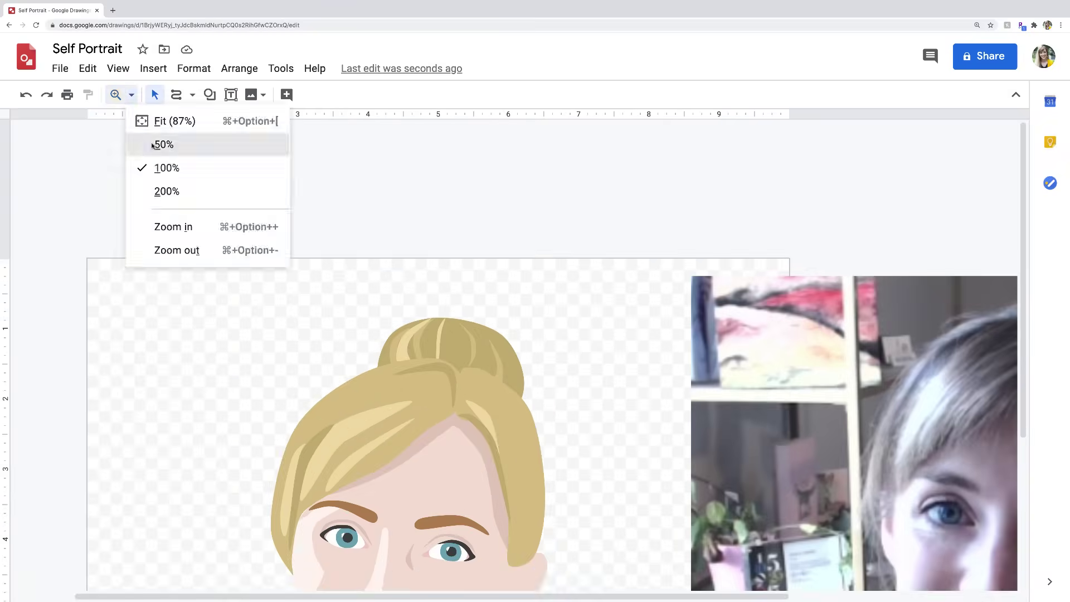
left_click(161, 143)
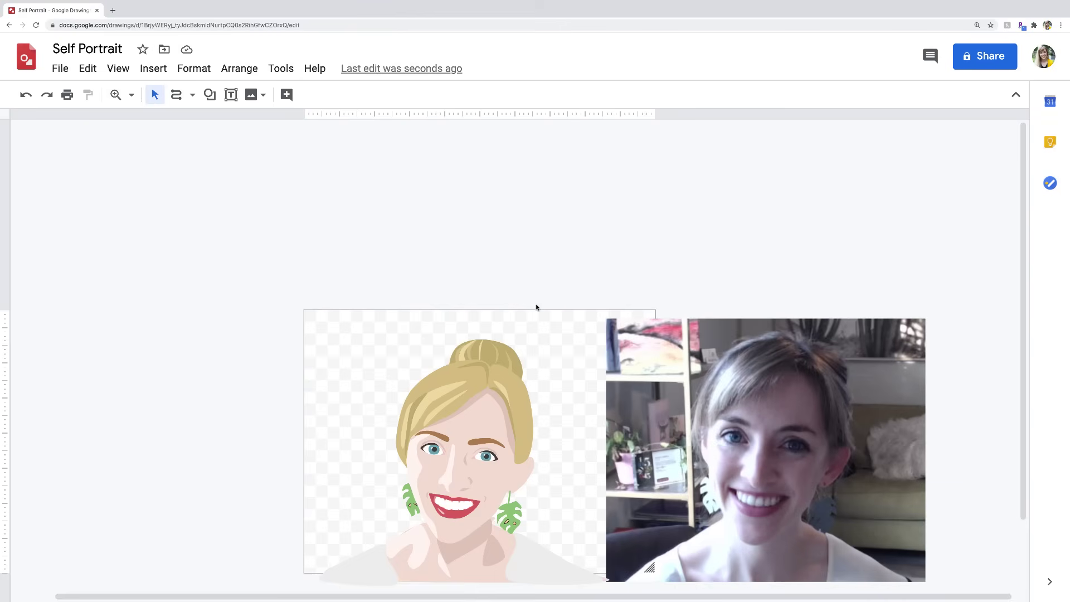
left_click(588, 270)
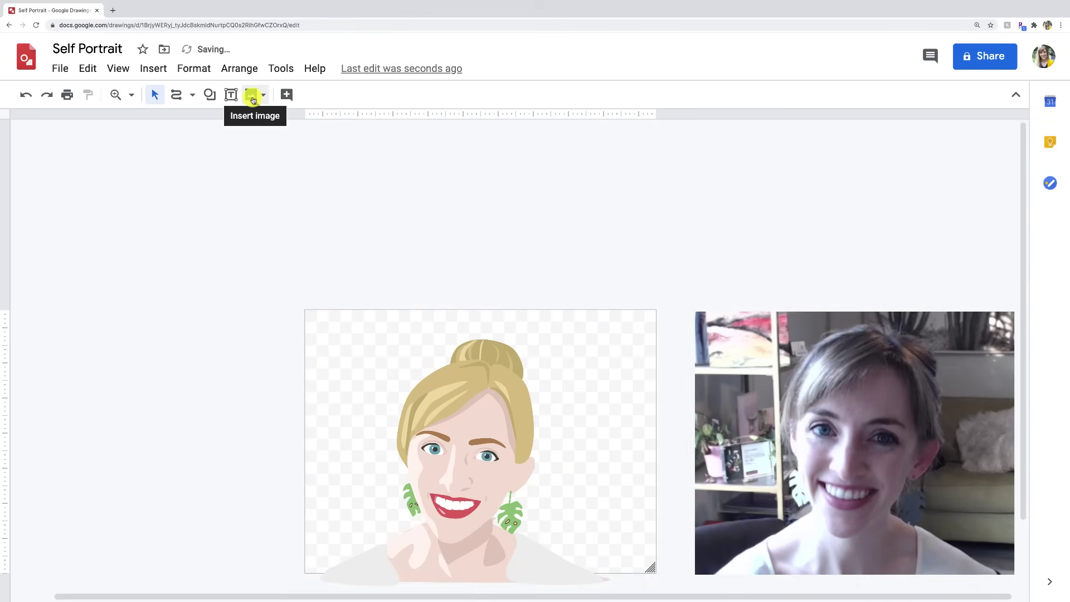
Step: Draw a rectangle slightly larger than the canvas, covering it completely
left_click(250, 96)
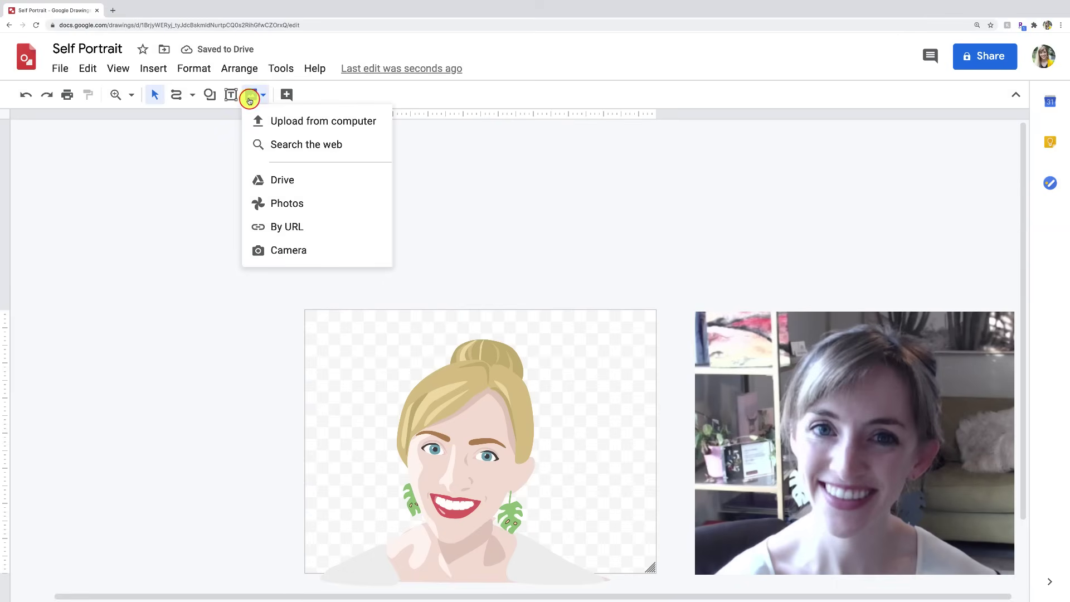
left_click(250, 98)
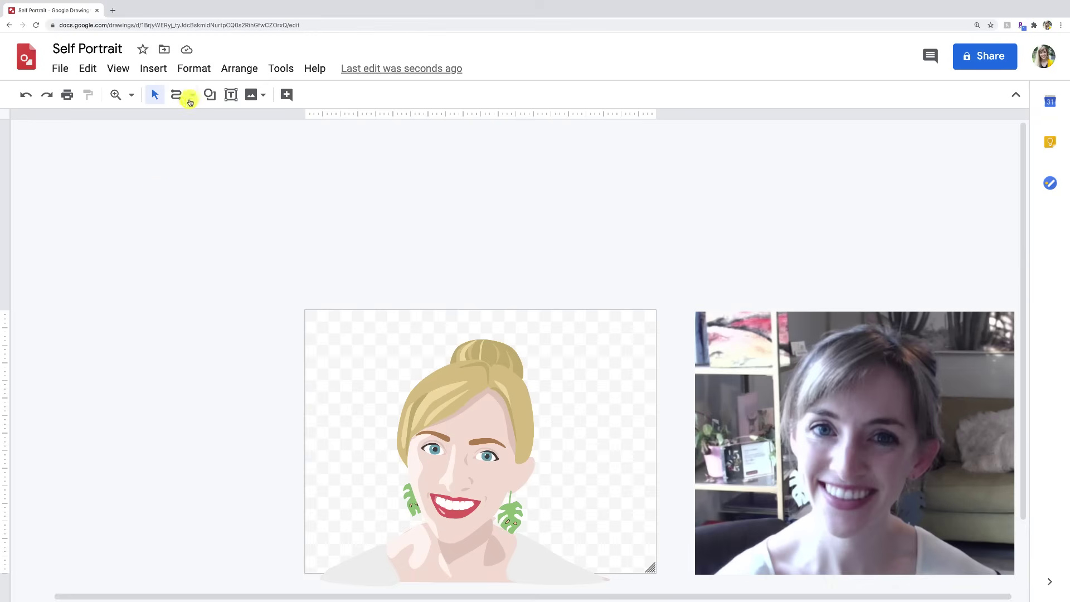
left_click(209, 95)
mouse_move(241, 117)
left_click(322, 125)
left_click_drag(286, 295, 661, 578)
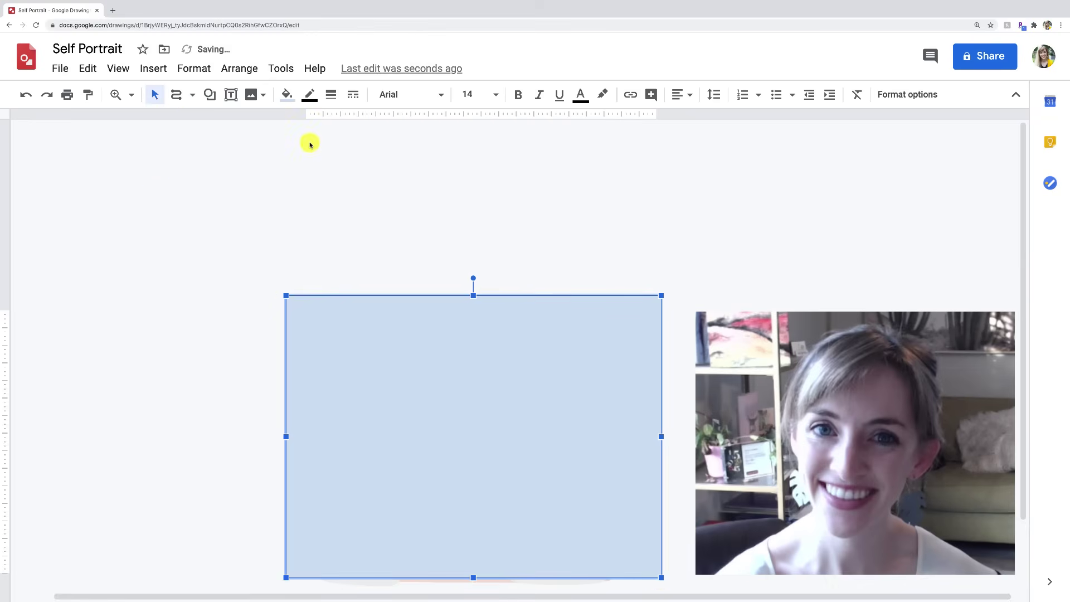
Step: Send the rectangle to the back as the portrait's background
left_click(232, 69)
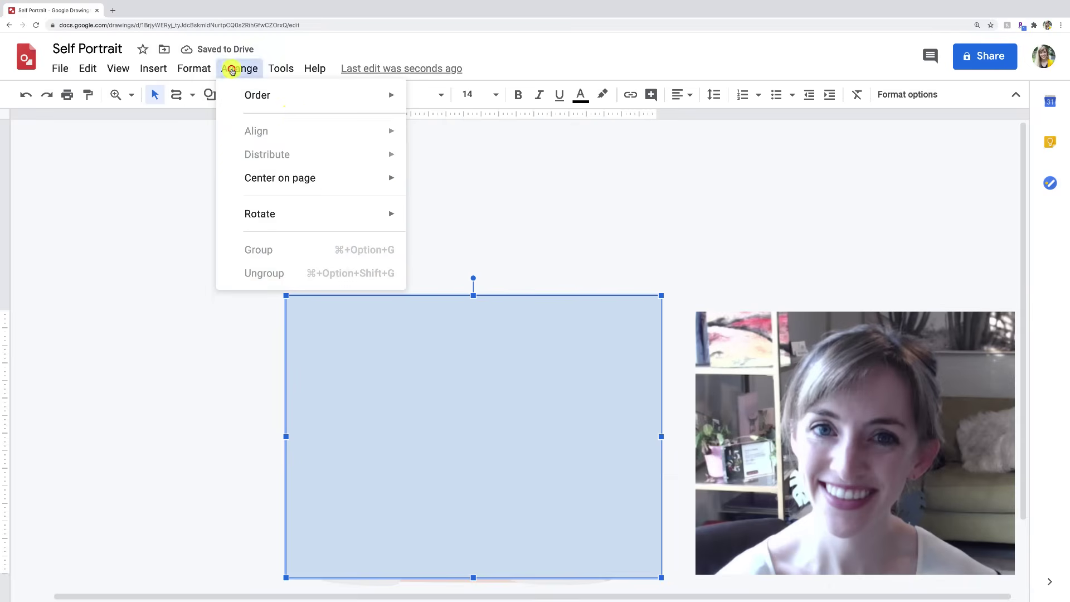
mouse_move(287, 95)
left_click(490, 170)
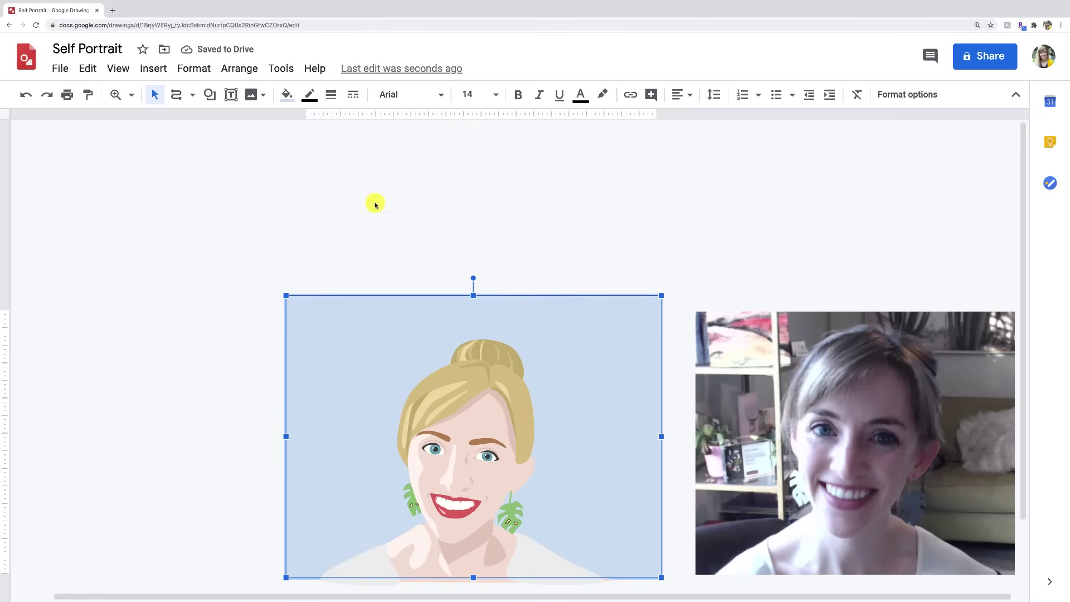
Step: Fill the background rectangle with a muted, lighter red
left_click(288, 95)
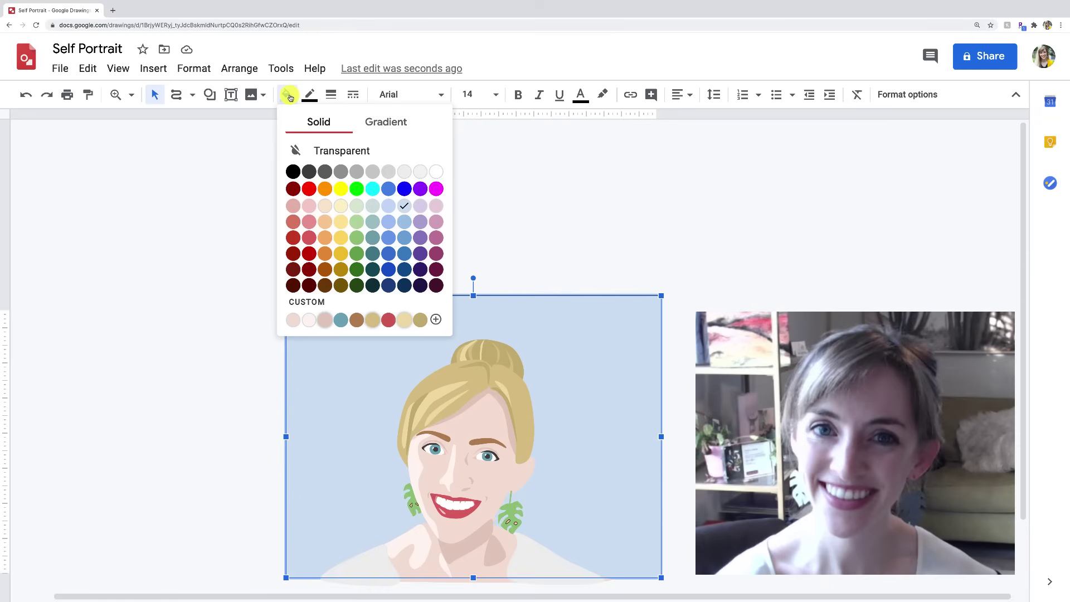
left_click(309, 253)
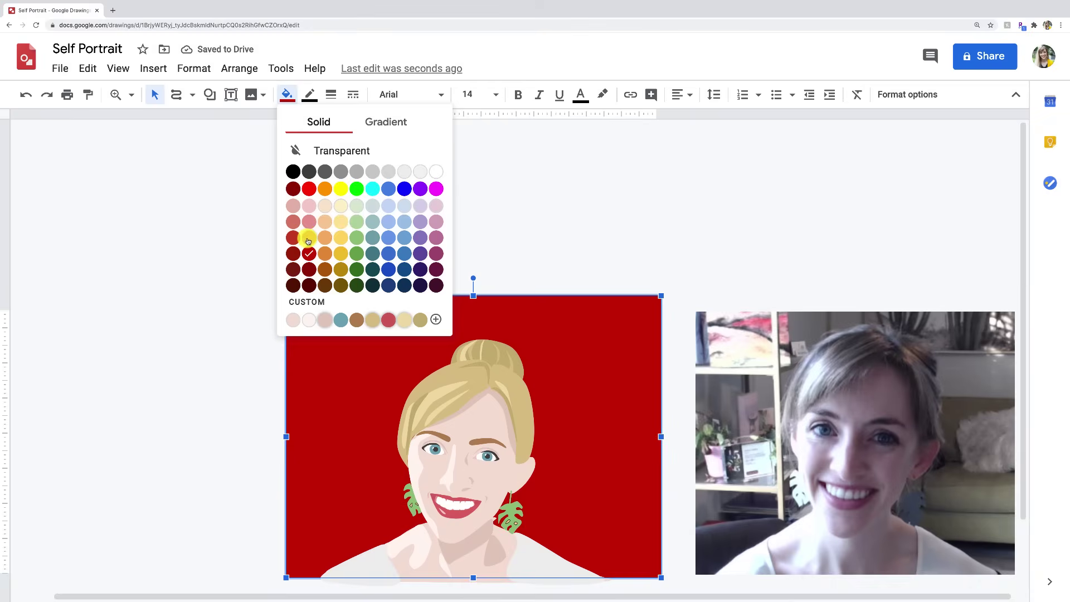
left_click(307, 240)
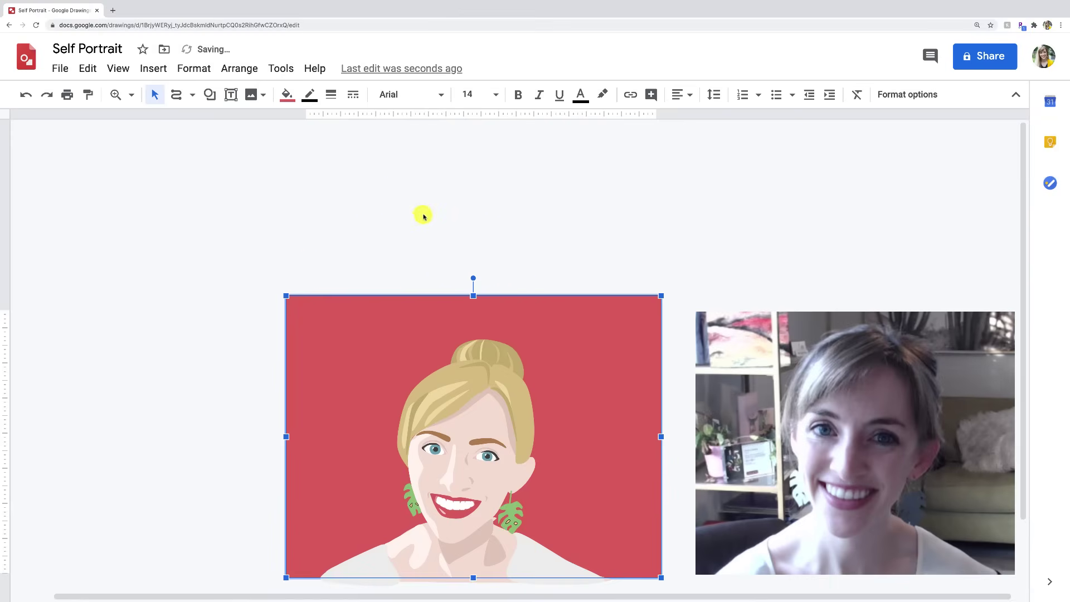
left_click(389, 197)
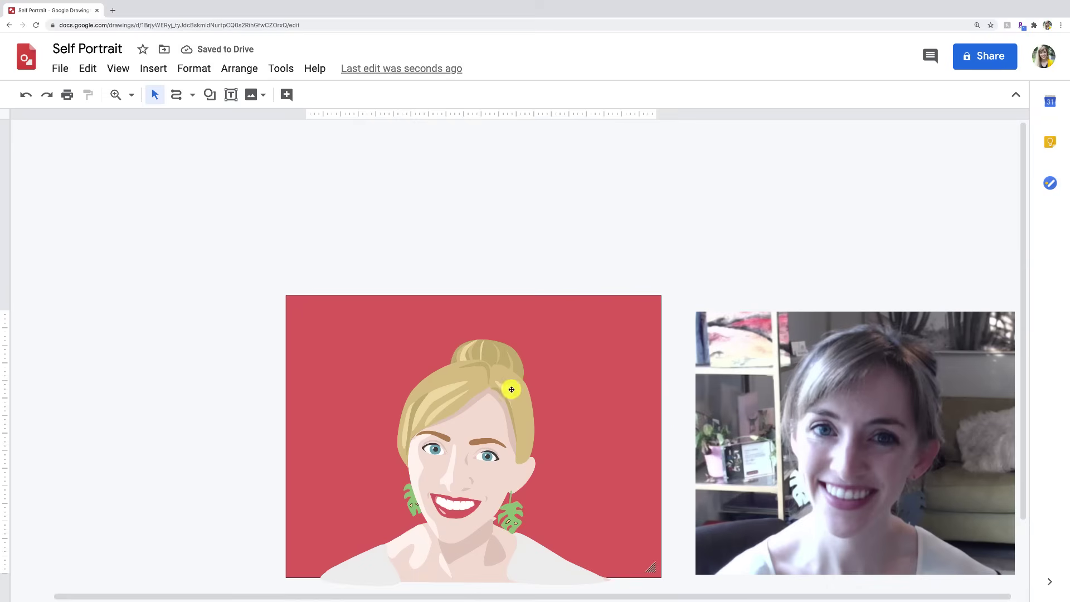
Step: Trace a large irregular closed curve over the left part of the background, extending beyond the canvas and overlapping the face
left_click(383, 210)
left_click(177, 187)
left_click(175, 93)
left_click(351, 268)
left_click(419, 295)
left_click(419, 341)
left_click(391, 385)
left_click(452, 428)
left_click(412, 494)
left_click(356, 517)
left_click(299, 490)
left_click(251, 450)
left_click(255, 338)
left_click(282, 256)
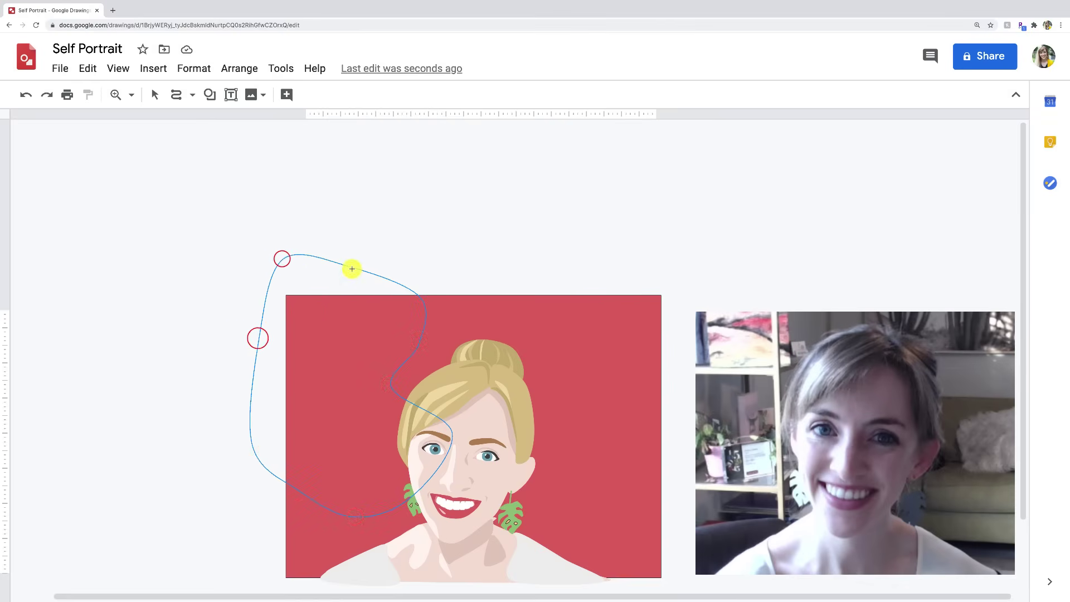
left_click(351, 268)
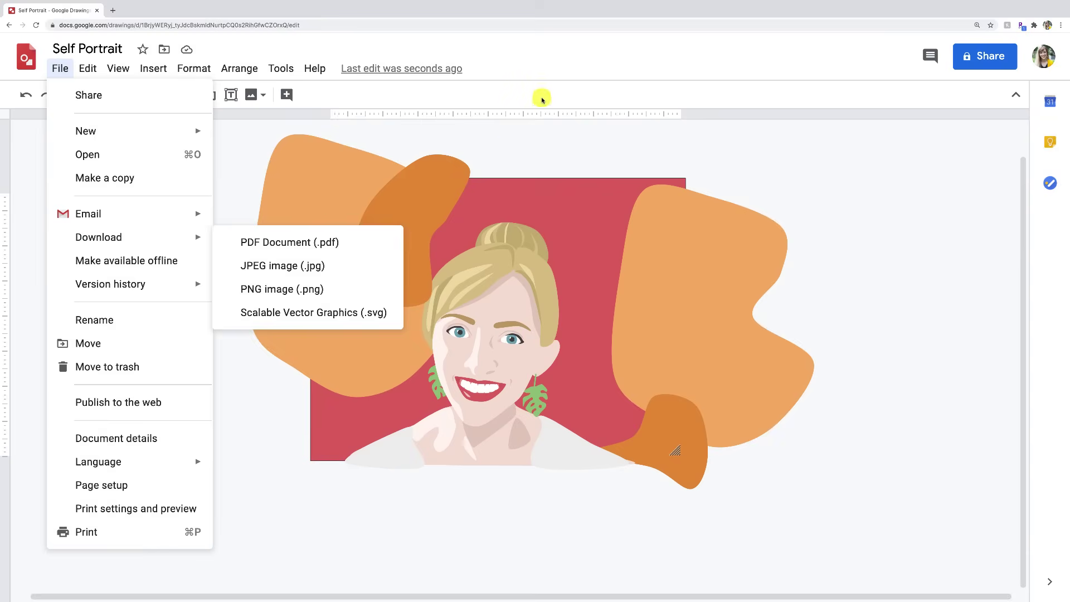
left_click(543, 106)
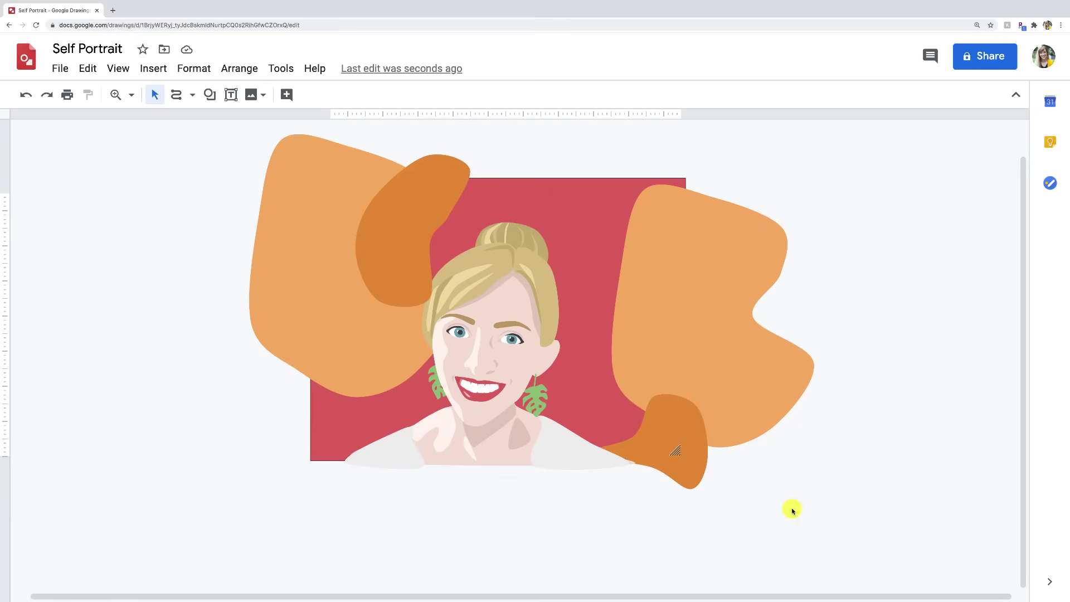
left_click(412, 262)
left_click(412, 262)
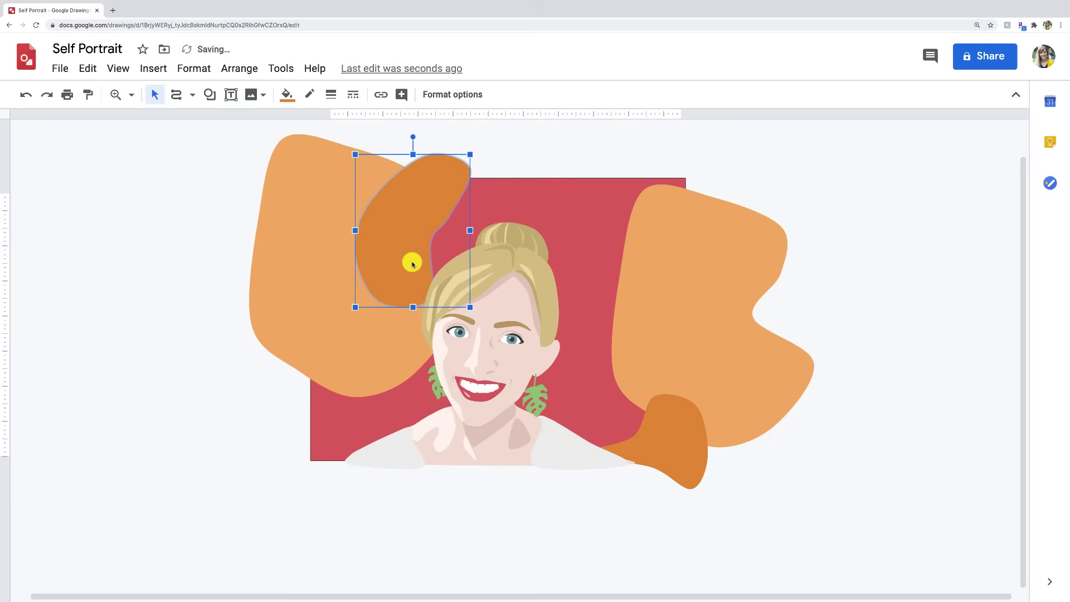
left_click(918, 292)
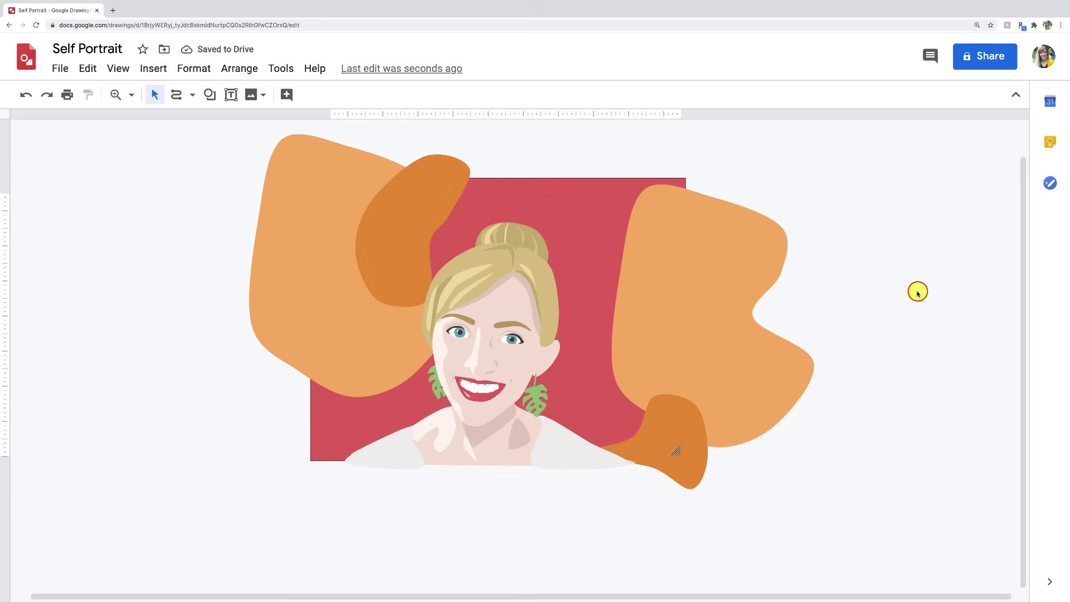
Step: Download the finished portrait drawing as a JPEG image (.jpg)
left_click(65, 68)
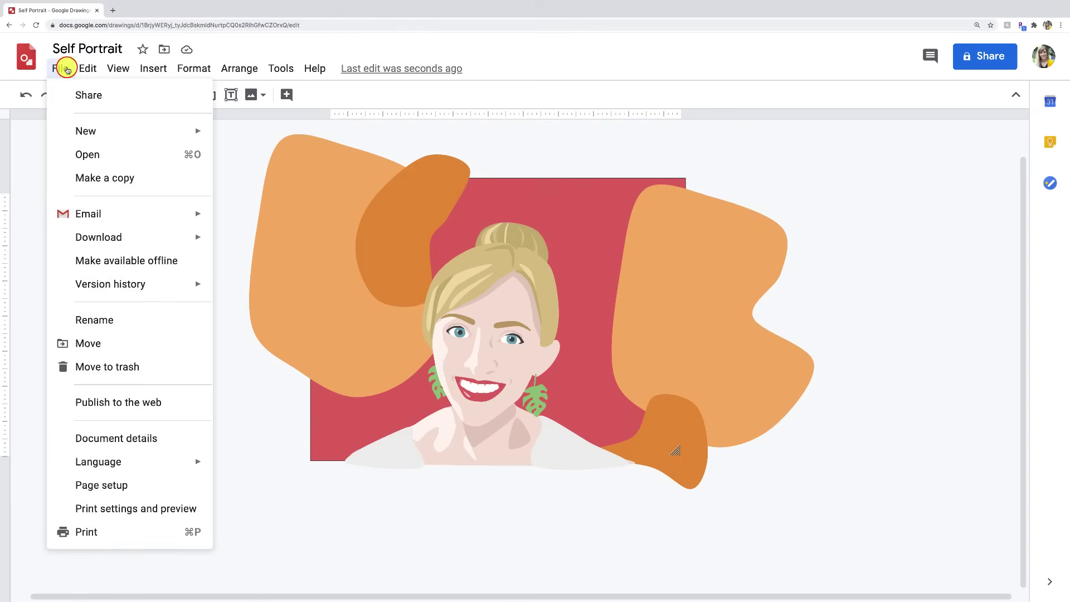
mouse_move(169, 246)
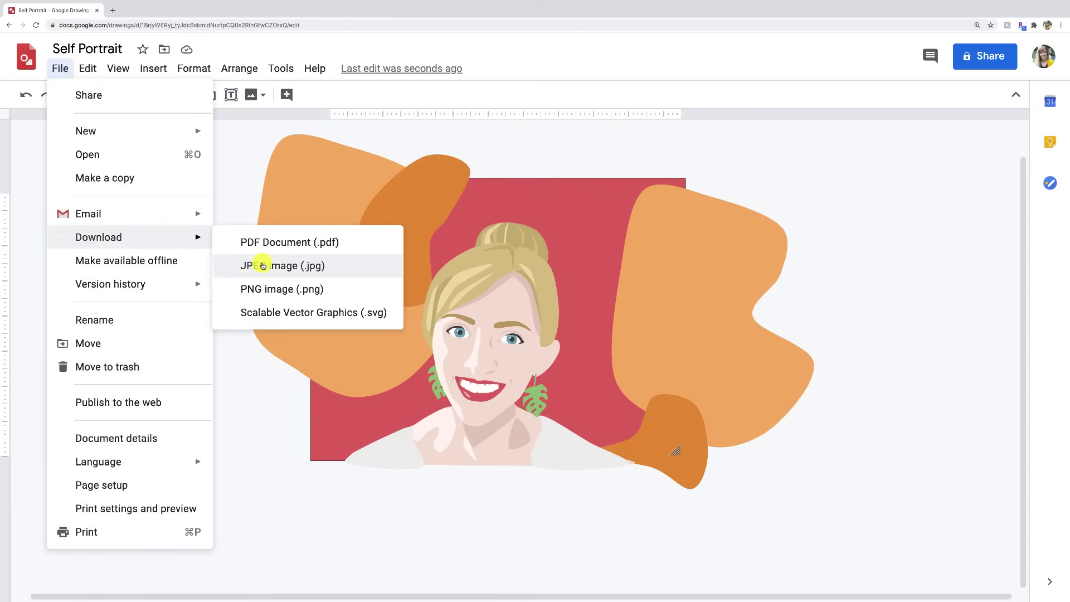
left_click(262, 266)
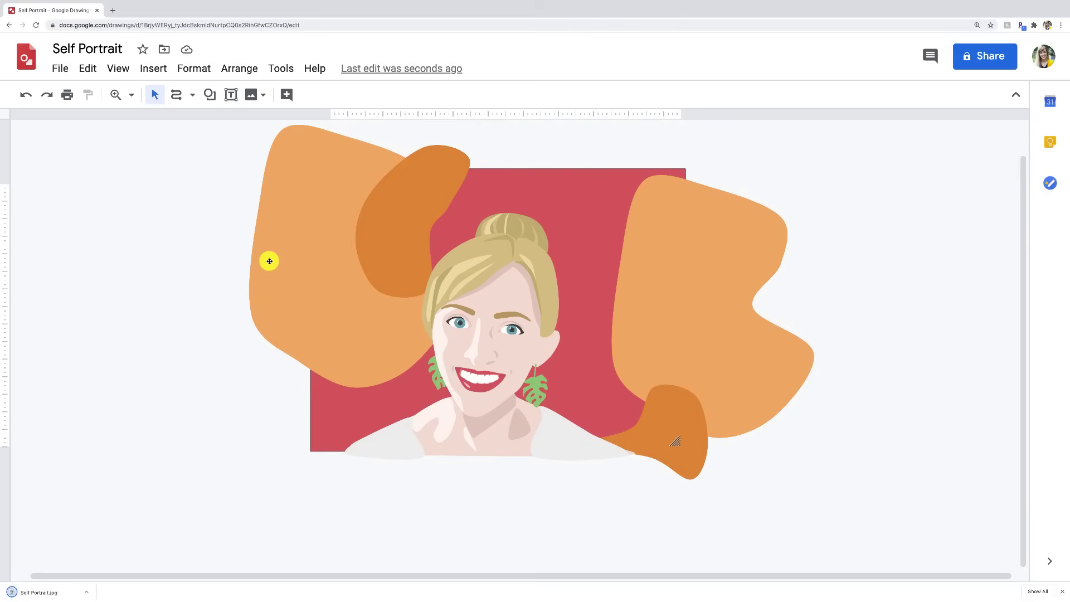
Step: Open the downloaded Self Portrait.jpg in Preview and move its window towards the middle of the desktop
left_click(86, 592)
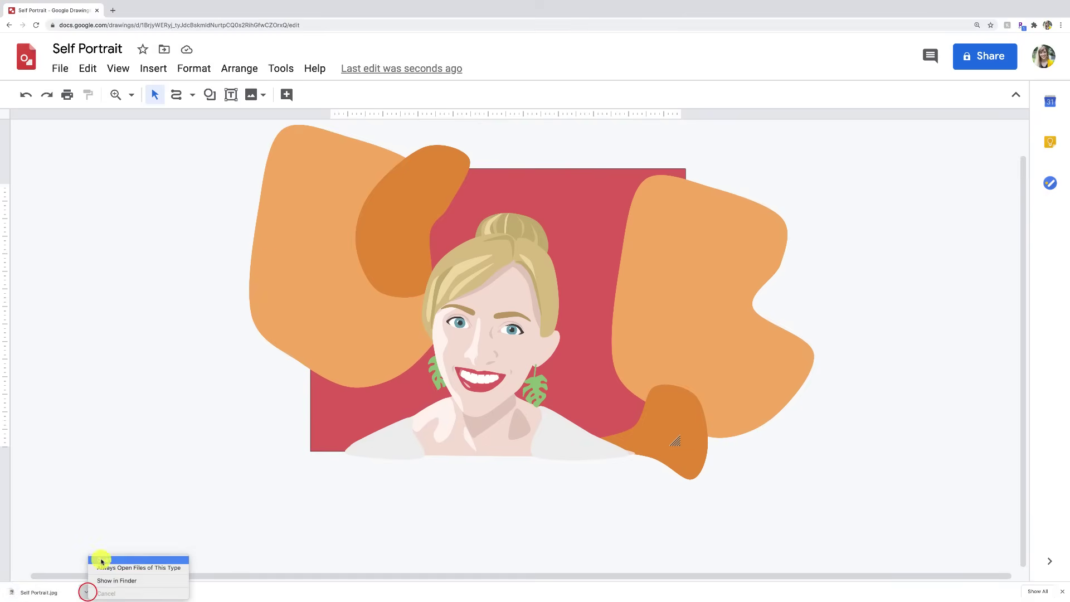
left_click(103, 560)
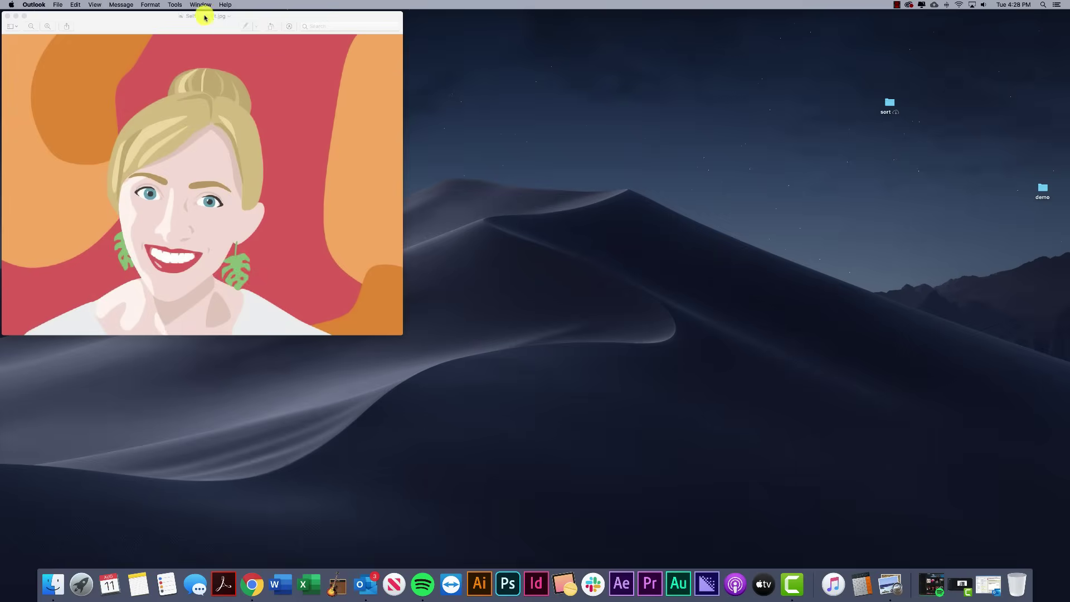
left_click_drag(203, 18, 511, 109)
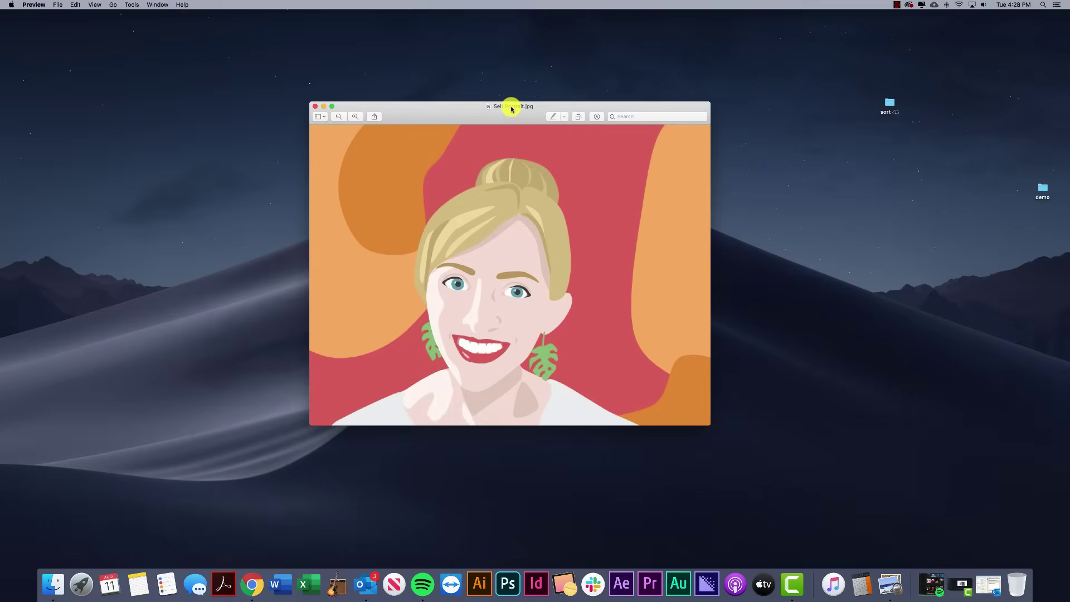